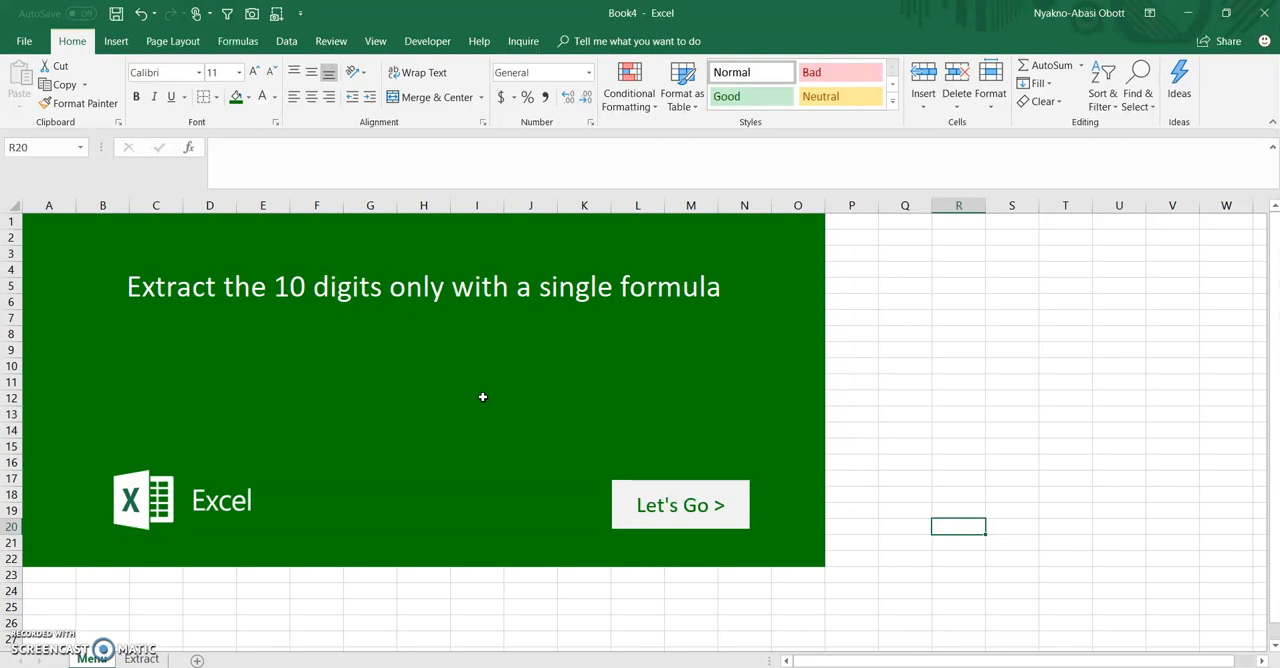
Open the Extract sheet and examine where the ten-digit group sits in each entry of the Numbers column
left_click(681, 509)
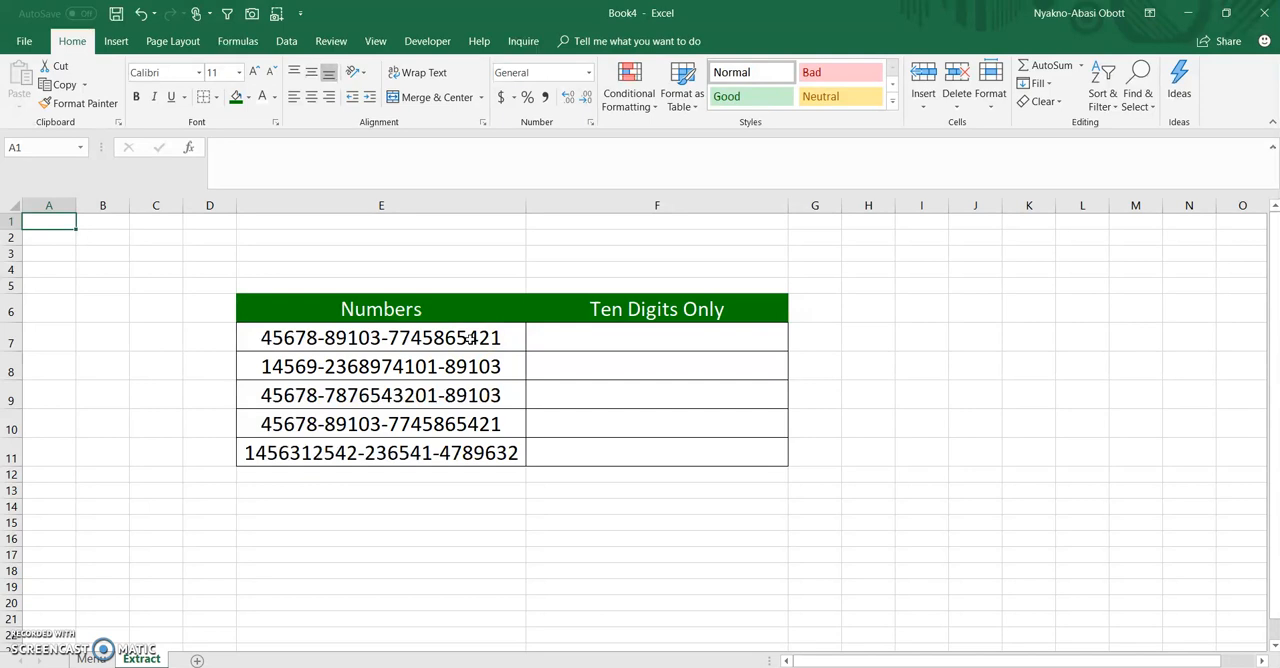
left_click(469, 338)
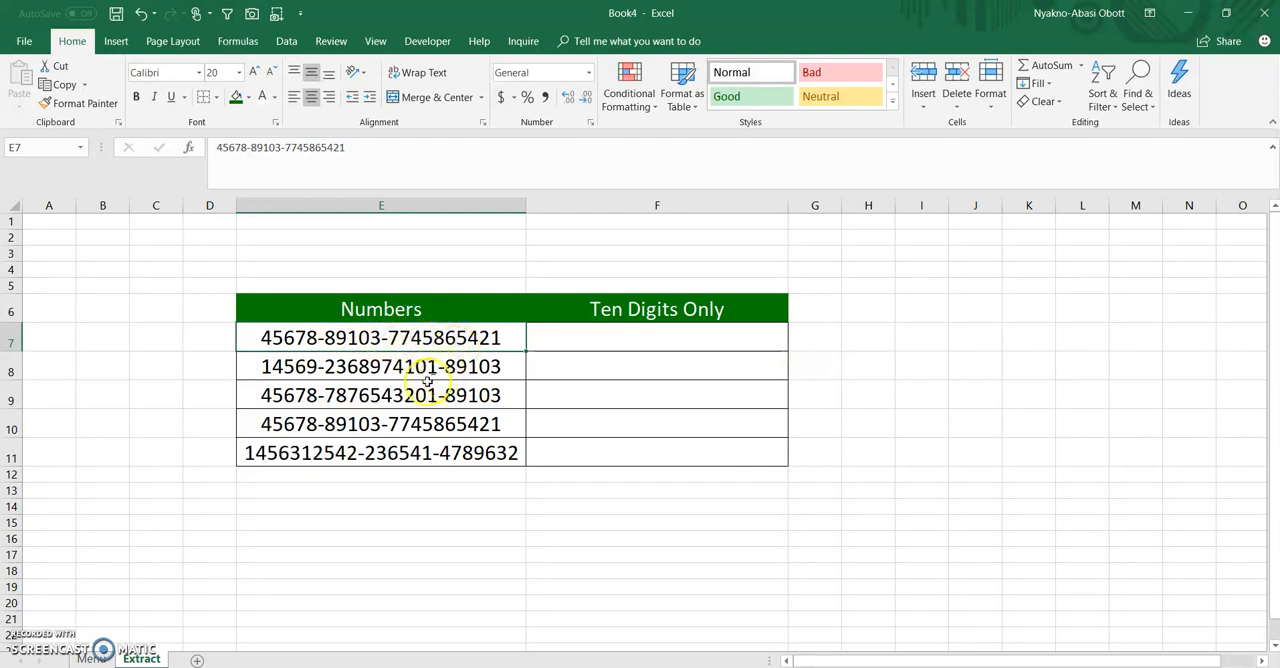
left_click(312, 369)
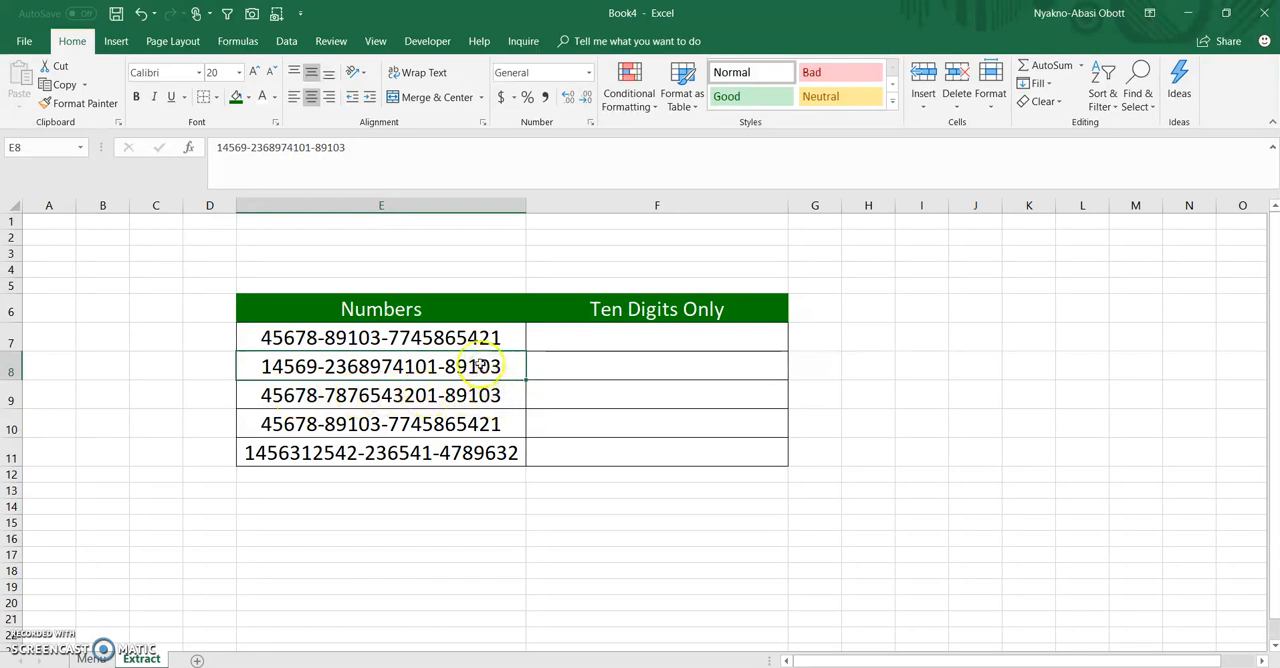
left_click(300, 340)
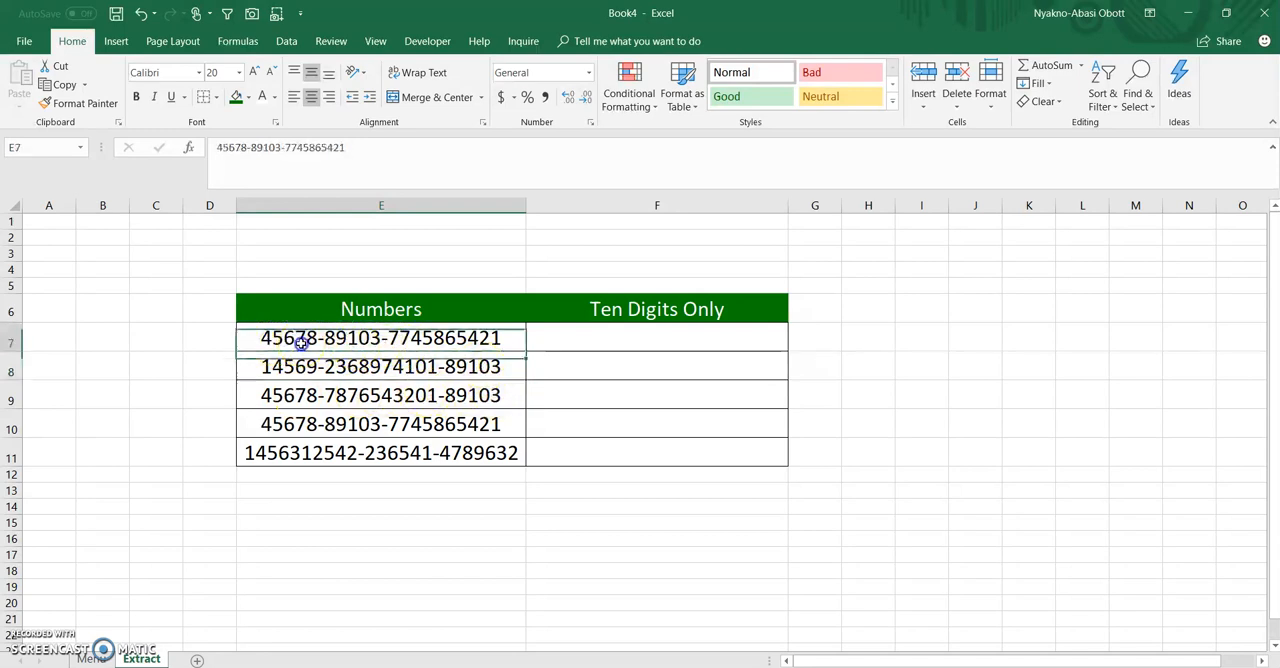
left_click(415, 366)
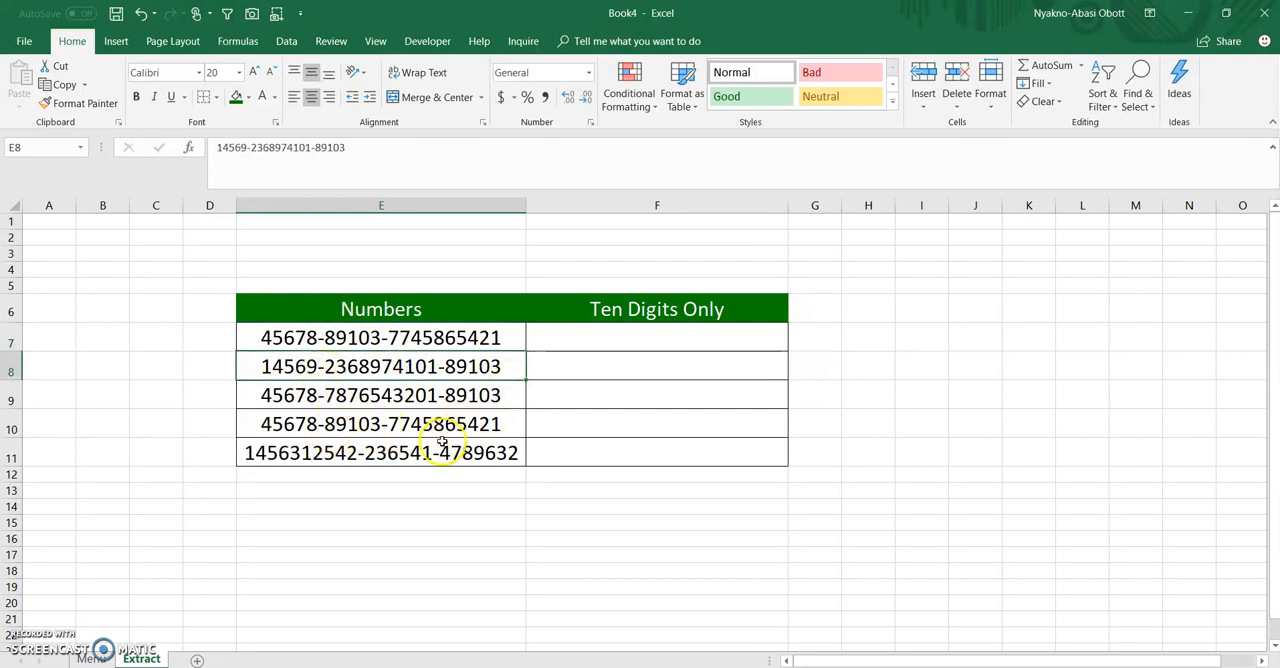
left_click(343, 453)
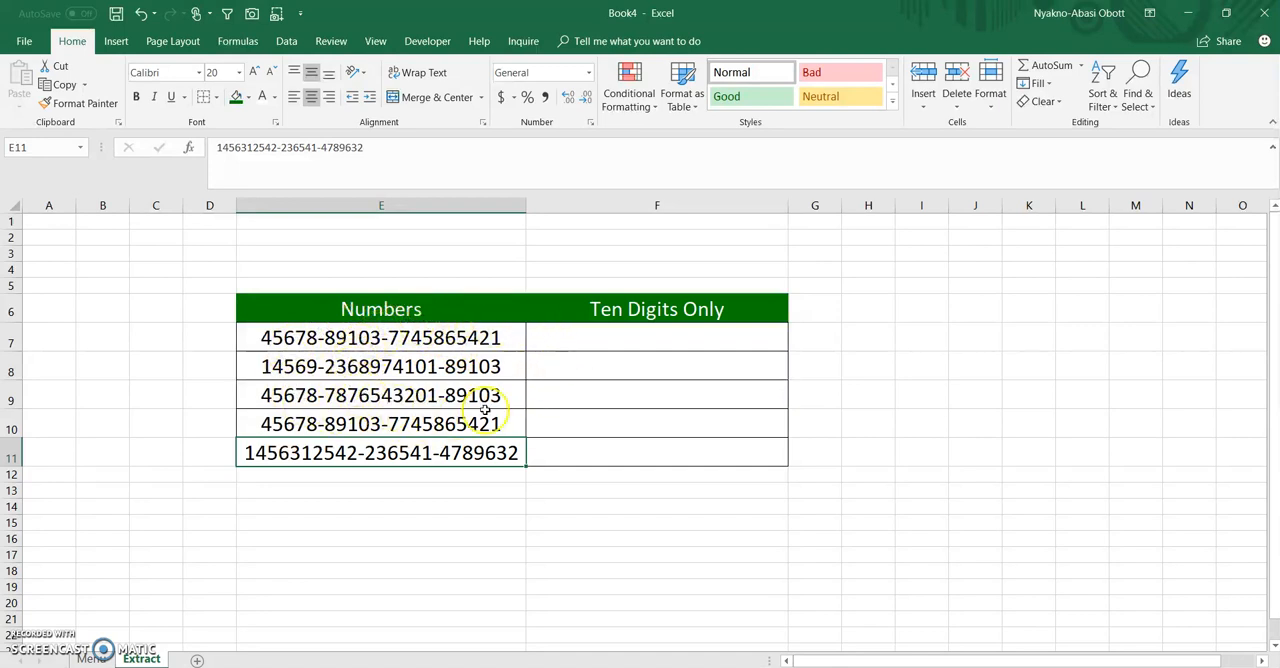
left_click(1264, 661)
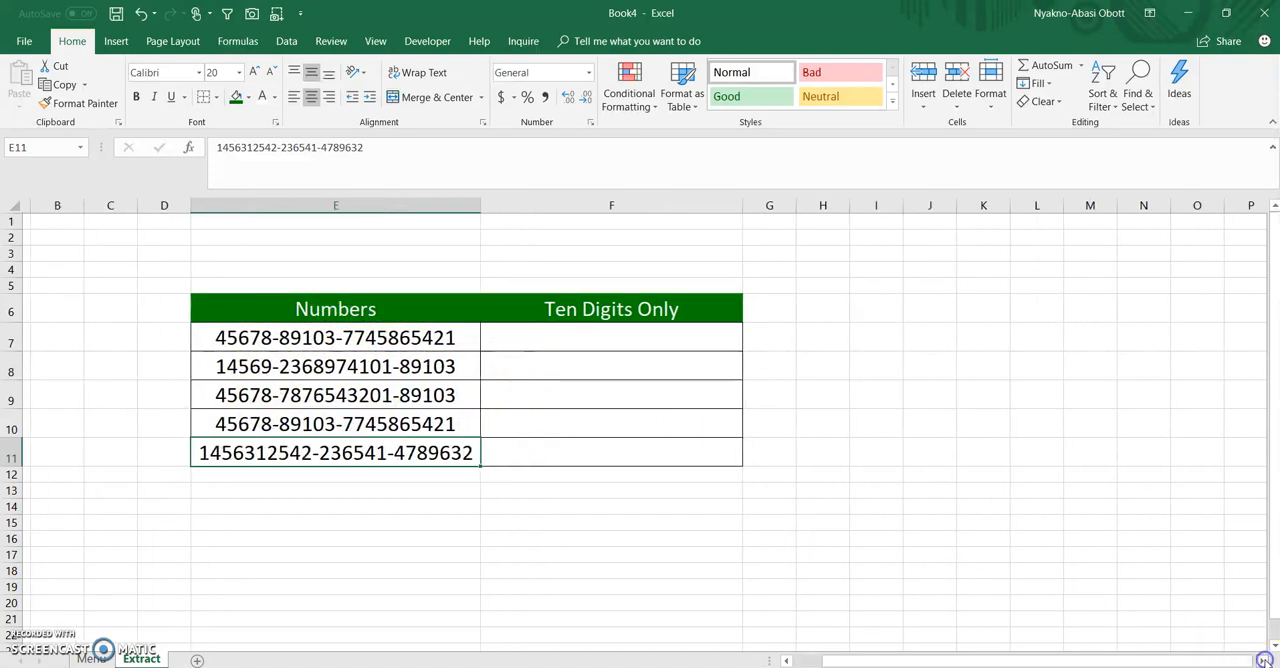
left_click(537, 340)
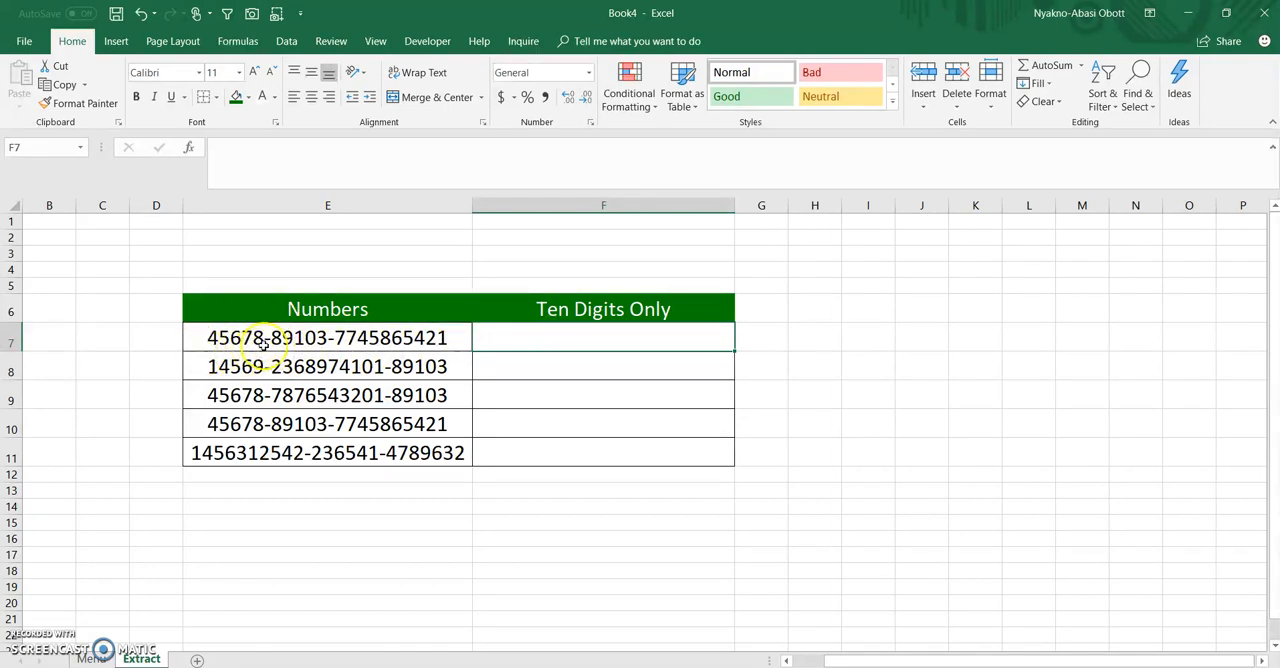
Enter the headings 1st, 2nd and 3rd in cells I5, J5 and K5
left_click(883, 288)
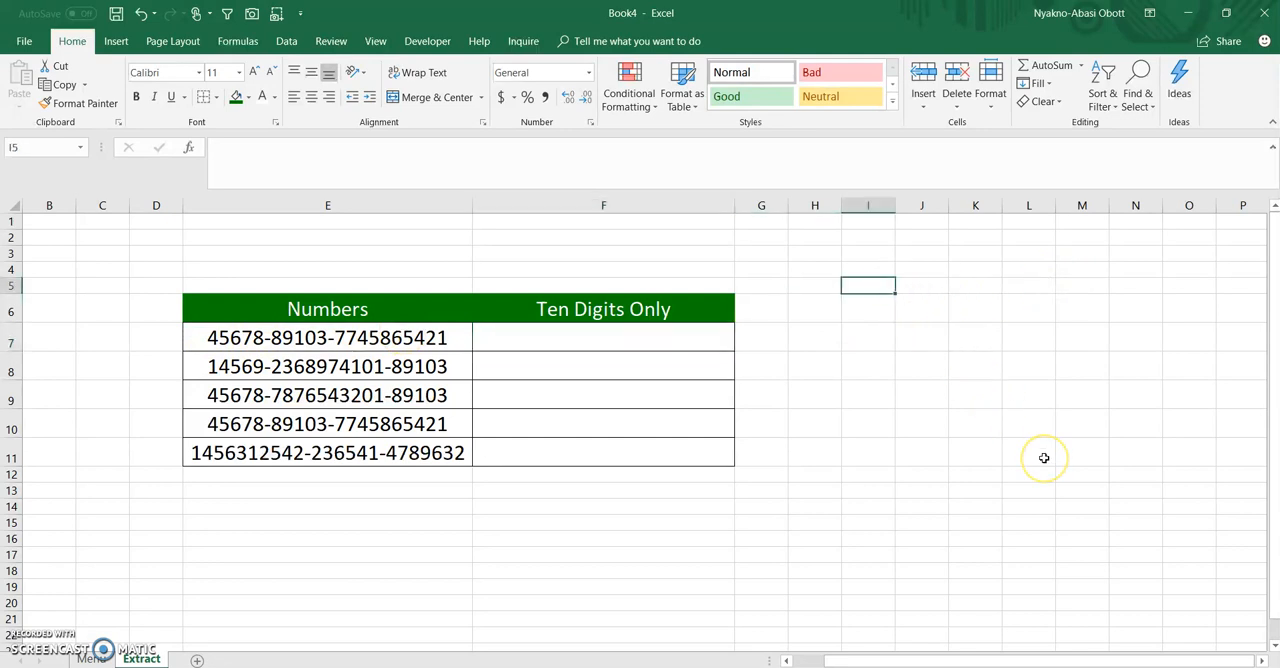
type("1")
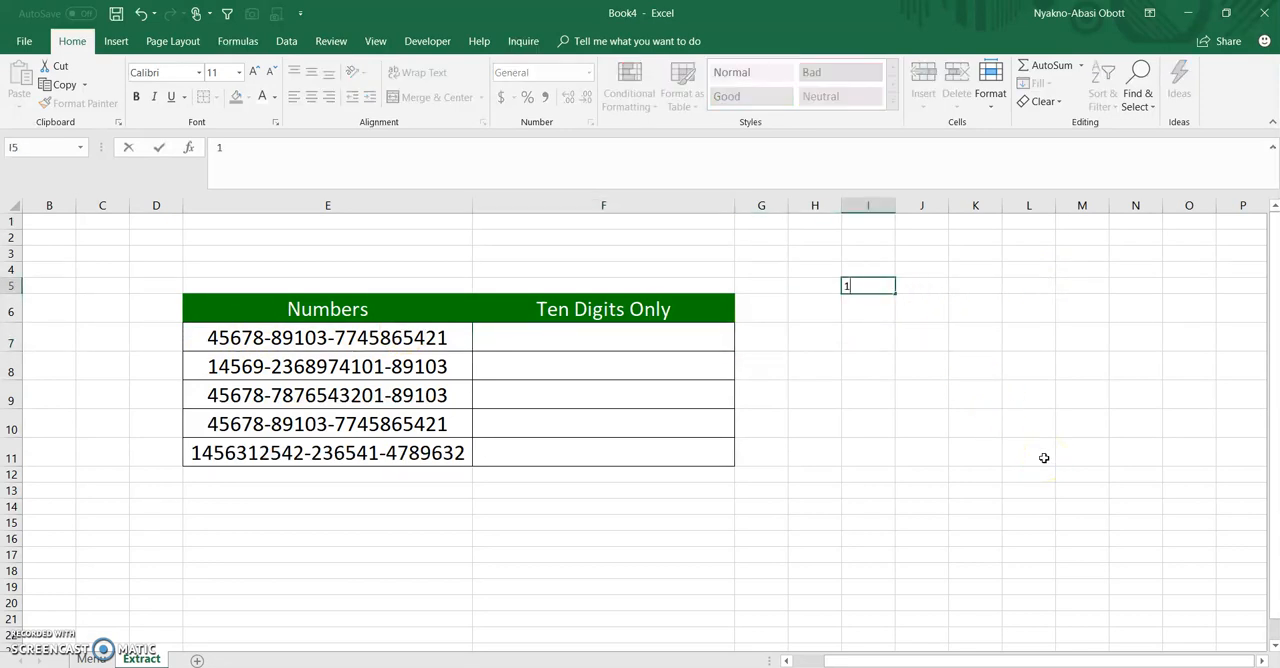
type("st")
key("Tab")
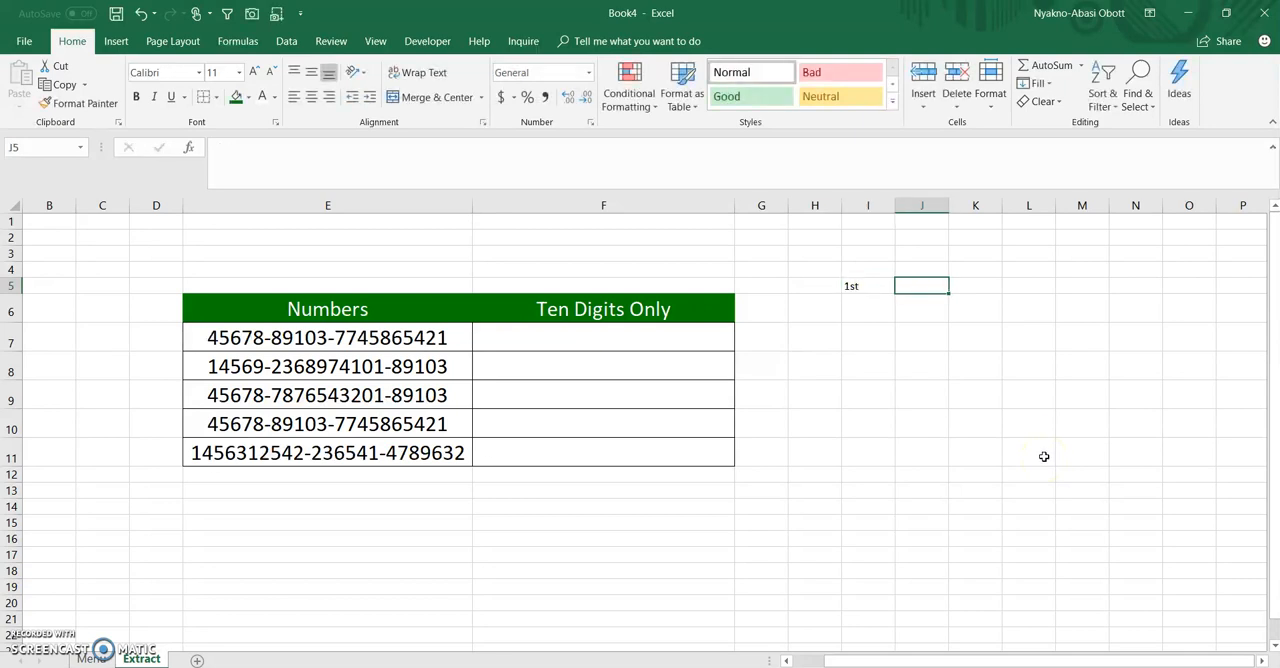
type("2nd")
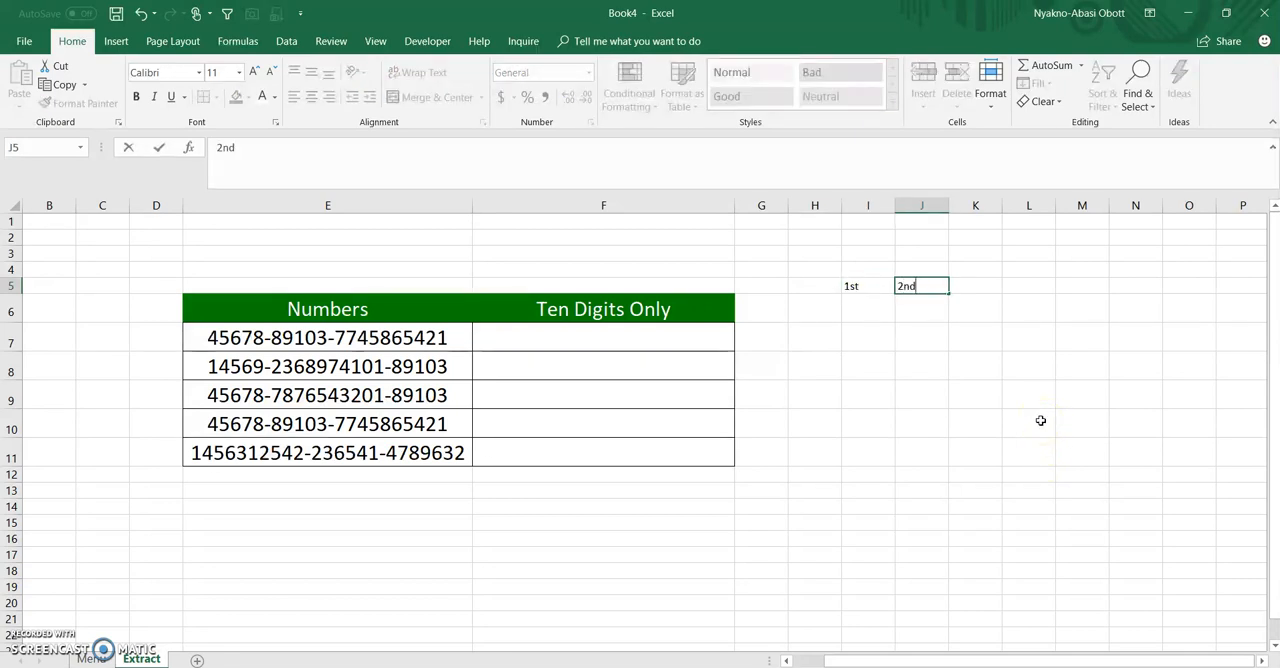
key("Tab")
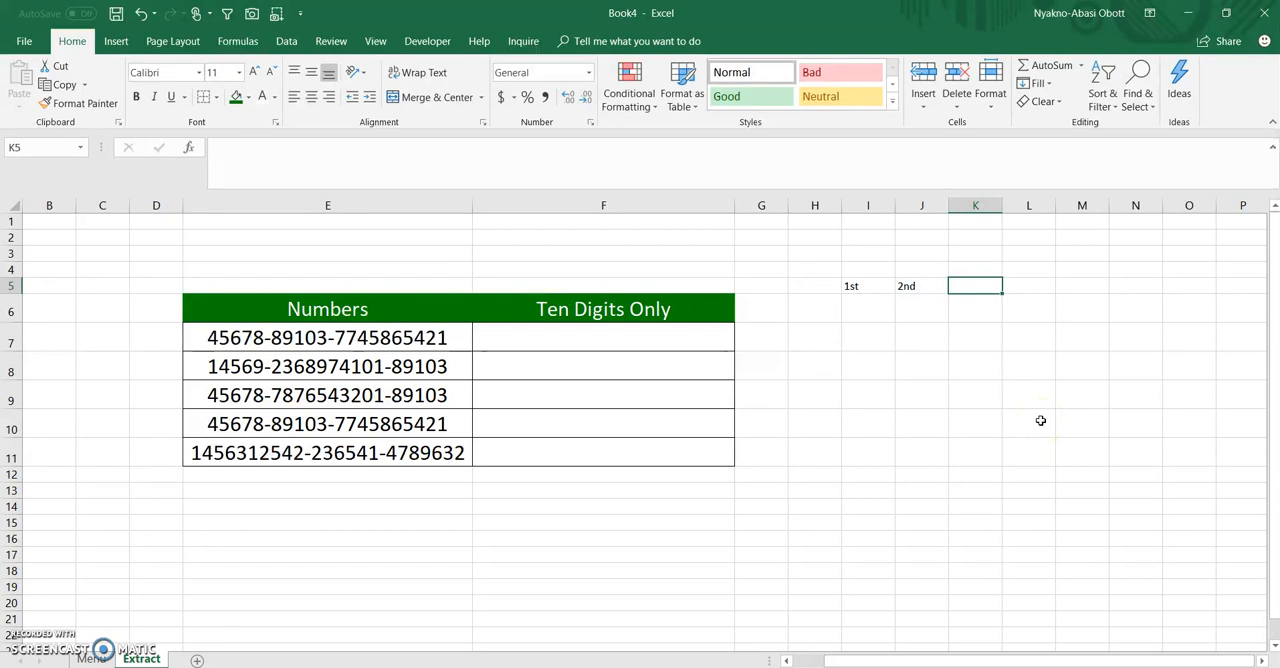
type("3rd")
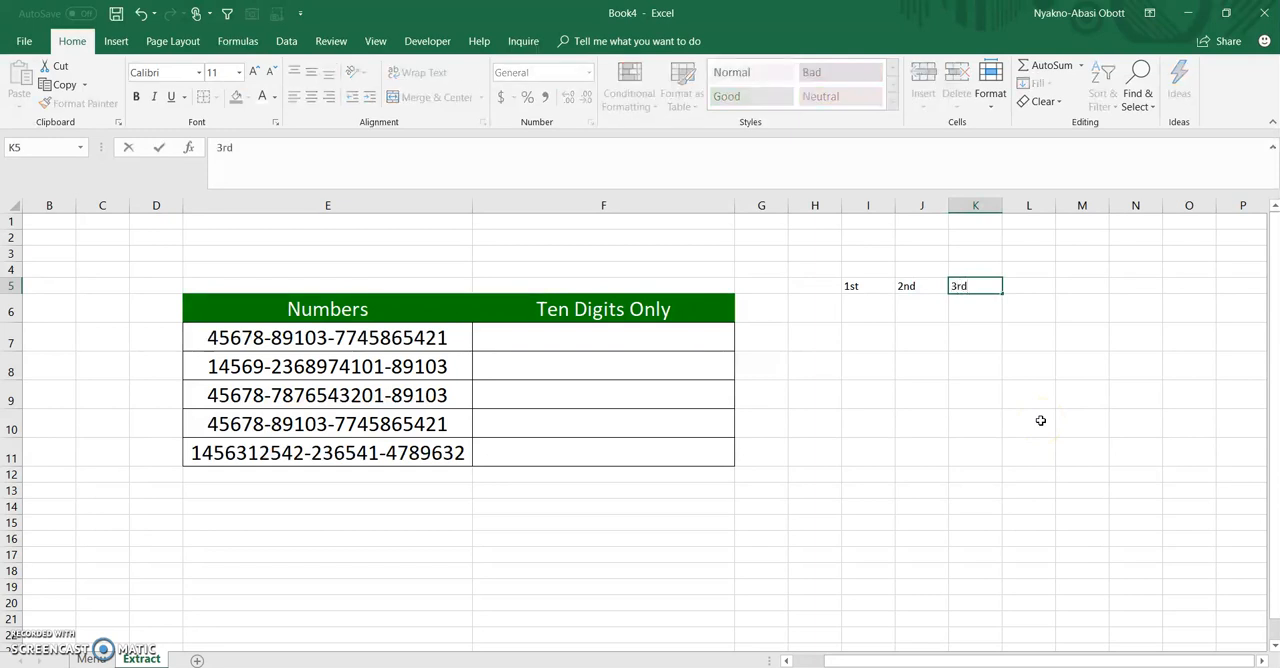
Move the three headings 1st, 2nd and 3rd down to I6:K6 and centre them horizontally
left_click_drag(854, 287, 956, 312)
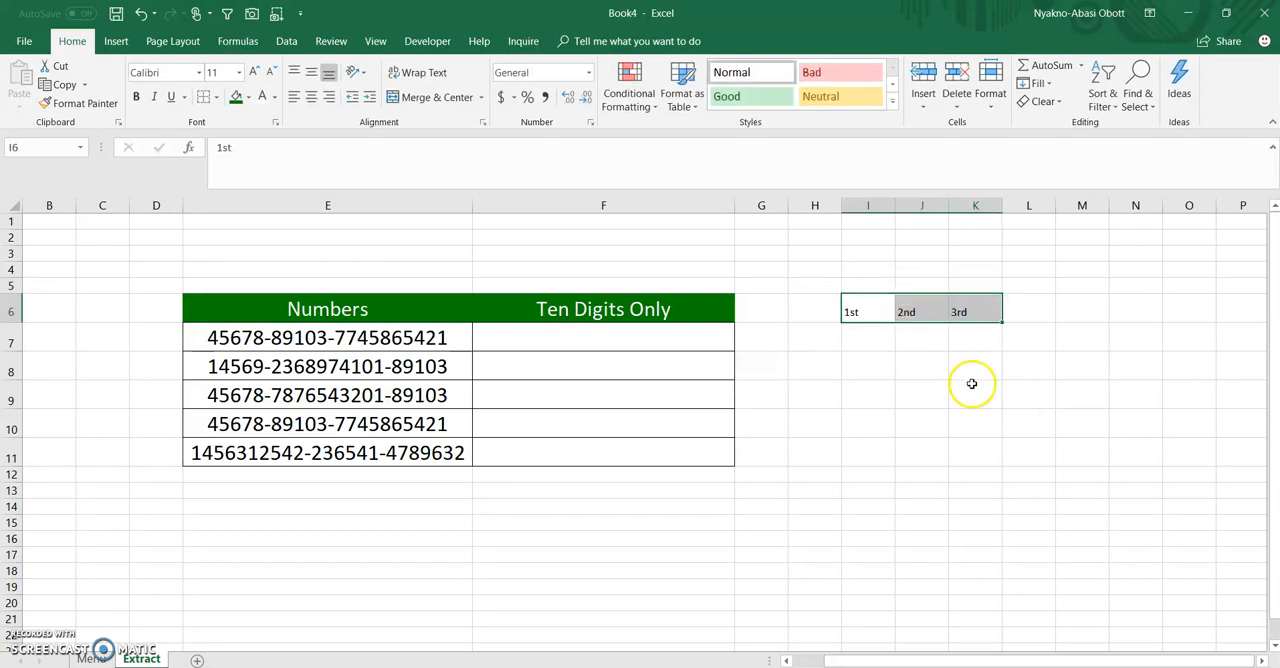
left_click(311, 97)
left_click(1038, 448)
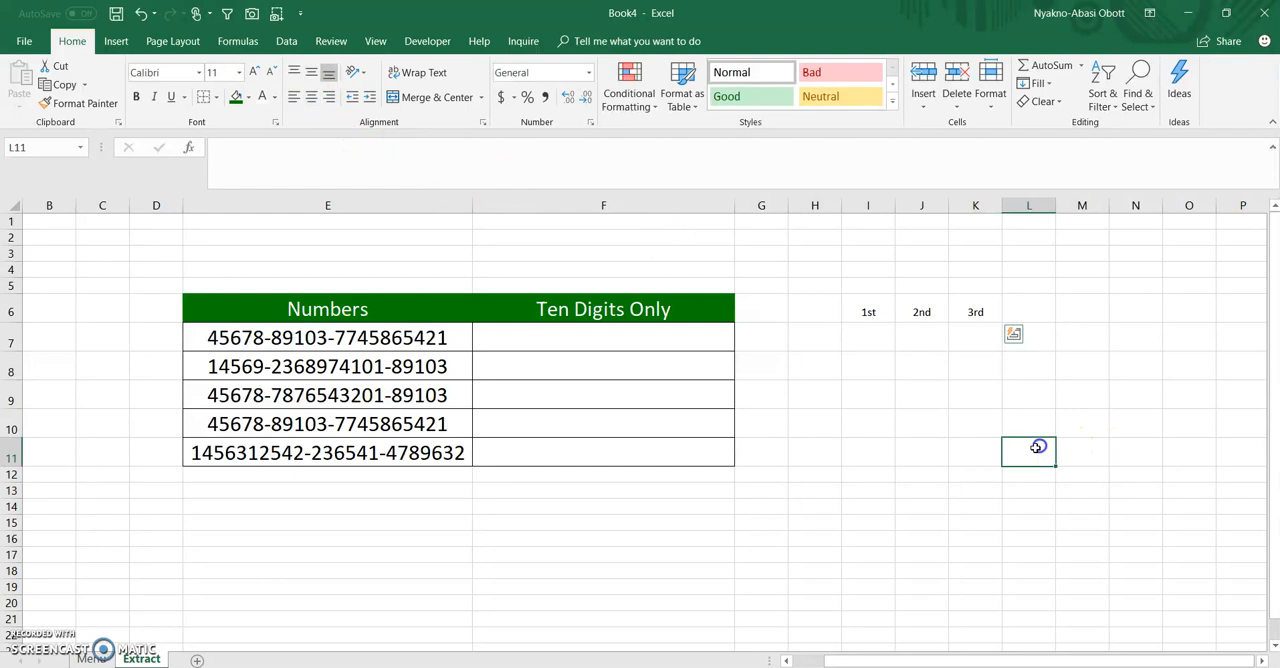
Copy the Numbers header's formatting onto the headings in I6:K6 and widen columns I to K
left_click(414, 312)
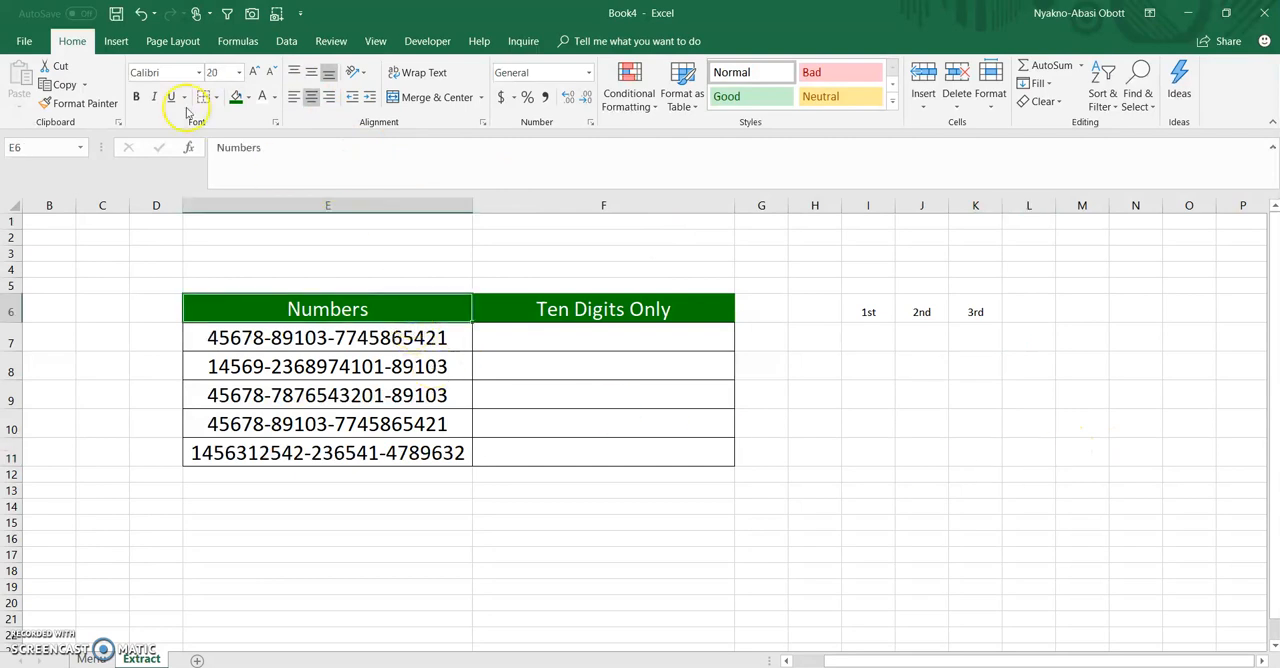
left_click(101, 104)
left_click_drag(868, 310, 988, 322)
left_click(1008, 360)
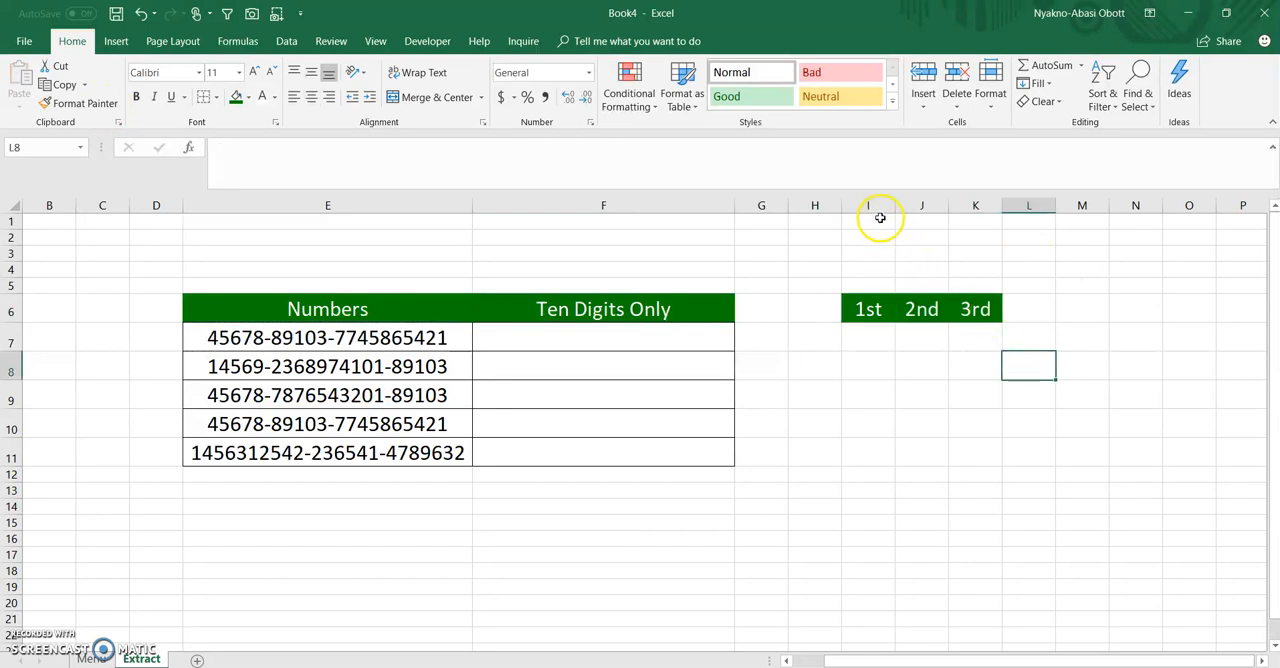
left_click_drag(884, 205, 1023, 205)
left_click(975, 424)
Enter the formula =LEFT(E7,5) in cell I7 under the 1st heading
left_click(881, 339)
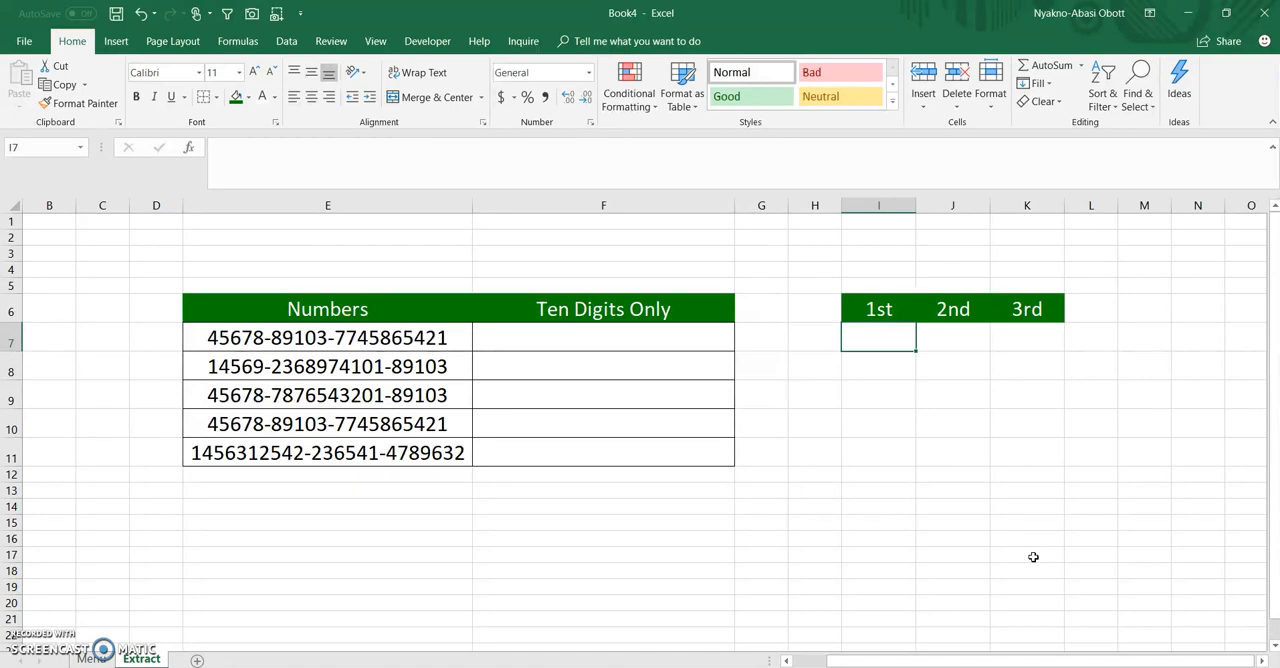
type("=left")
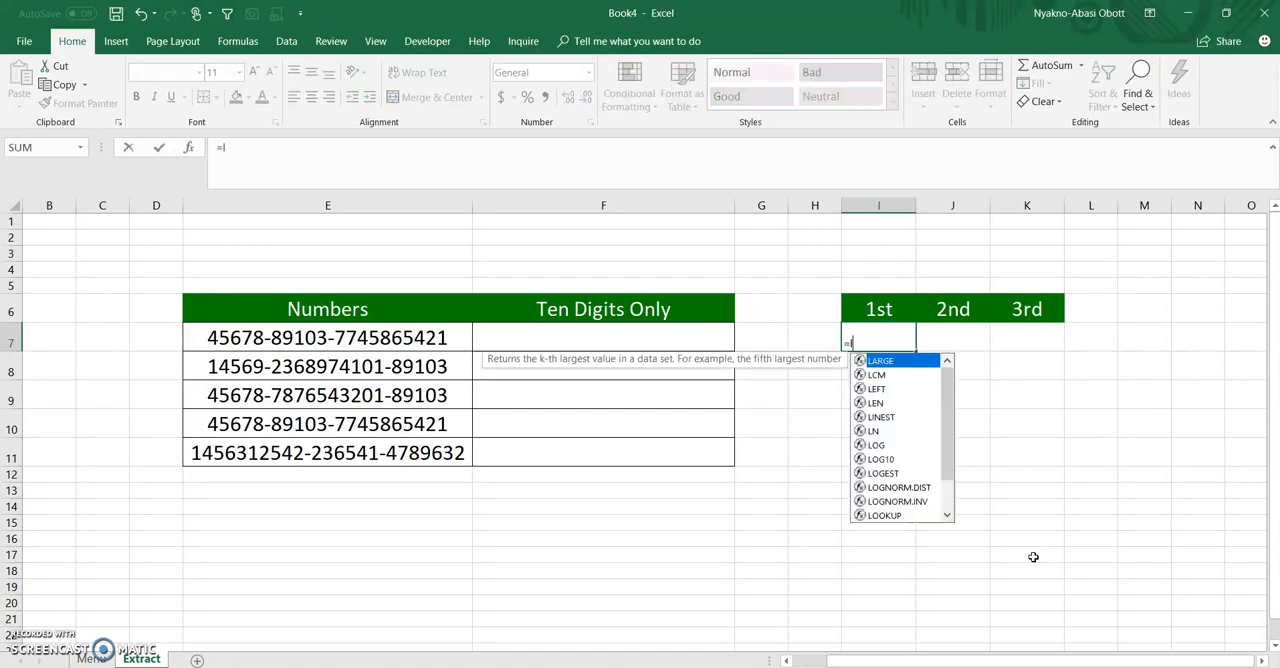
key("Tab")
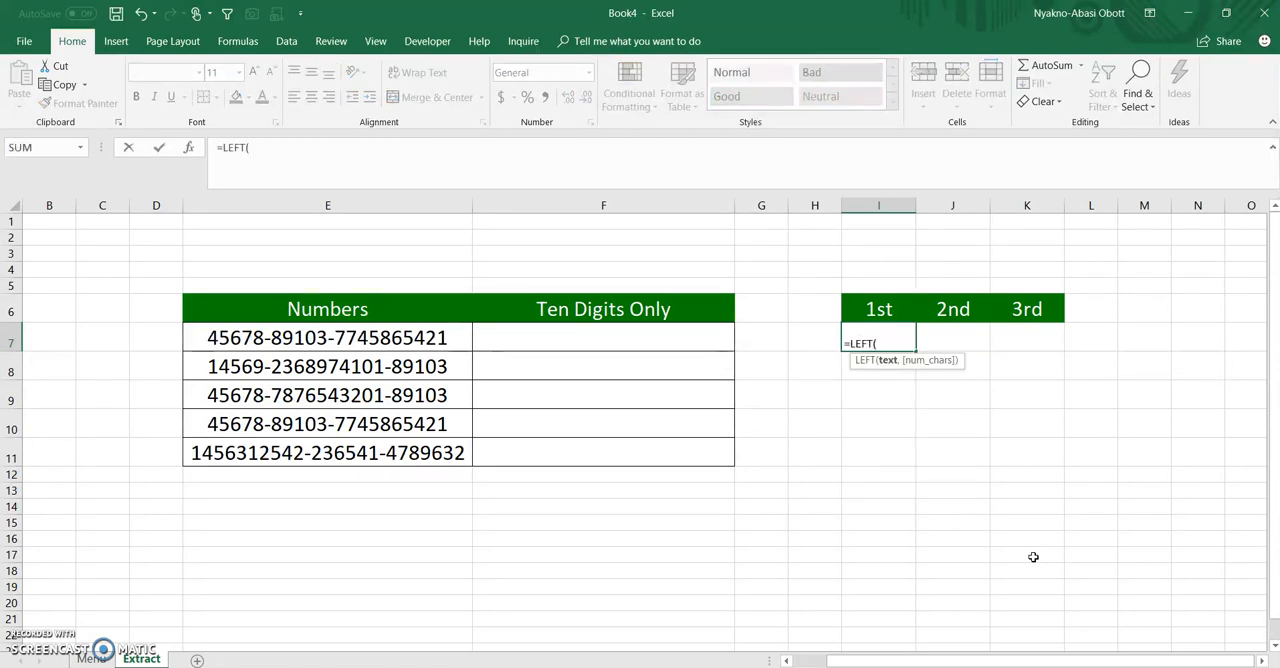
left_click(325, 337)
type(",5")
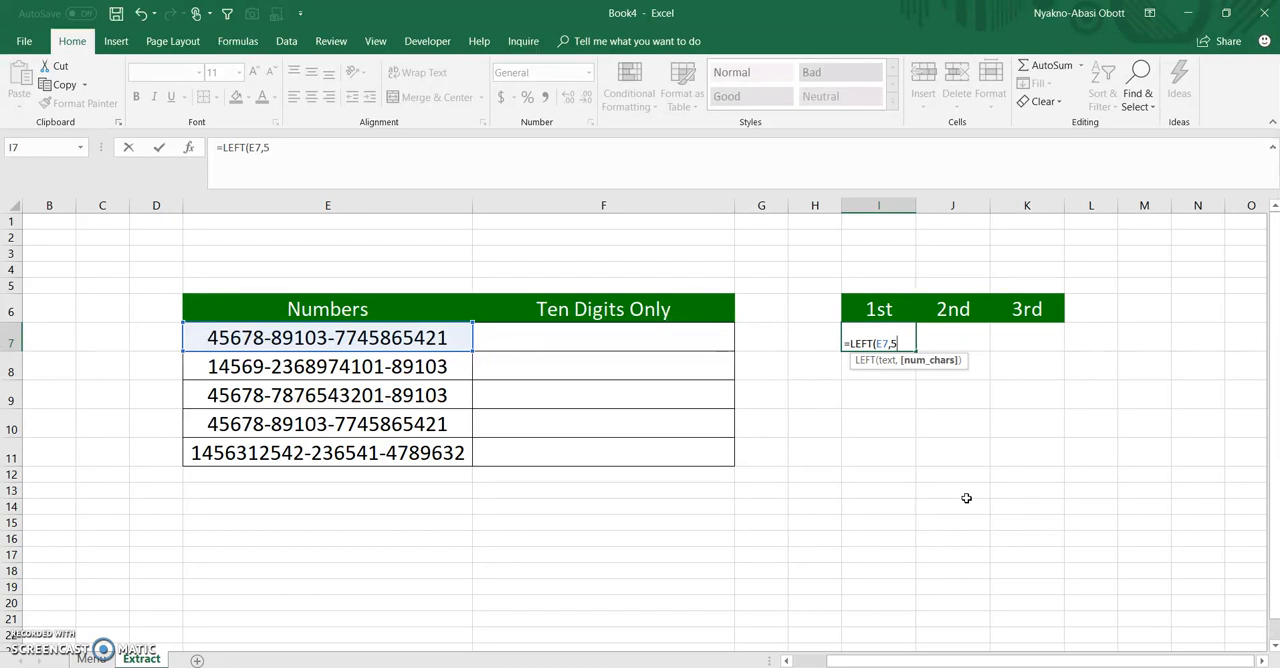
type(")")
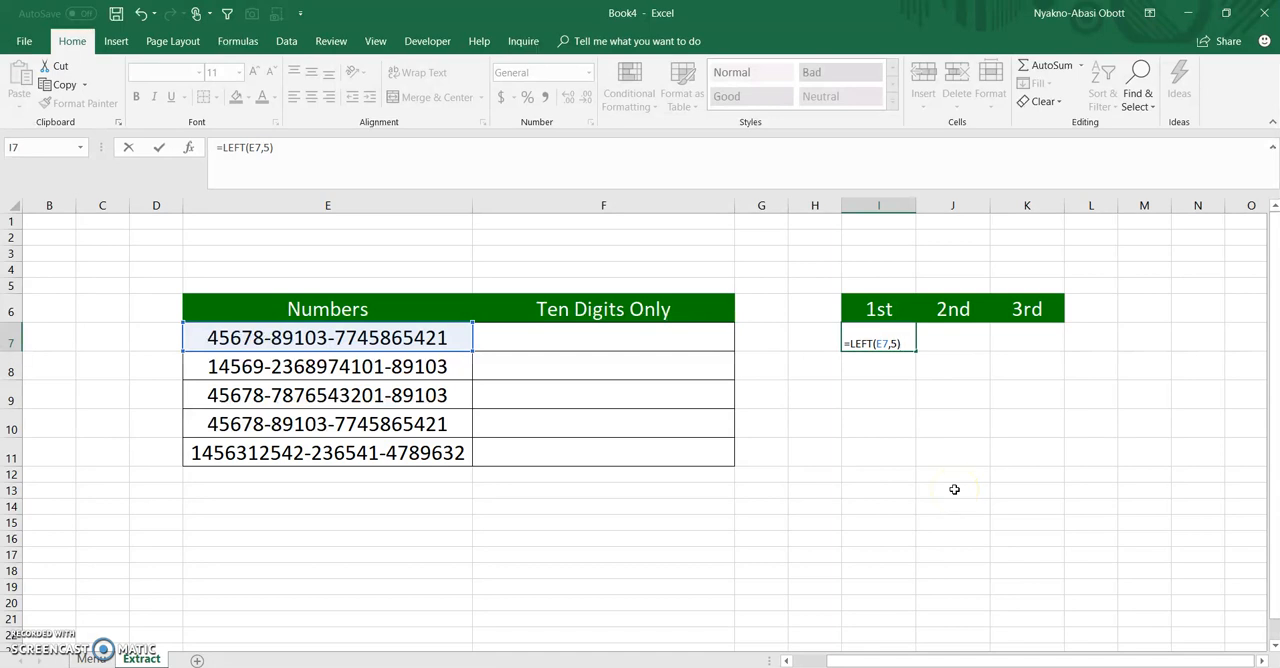
key("Return")
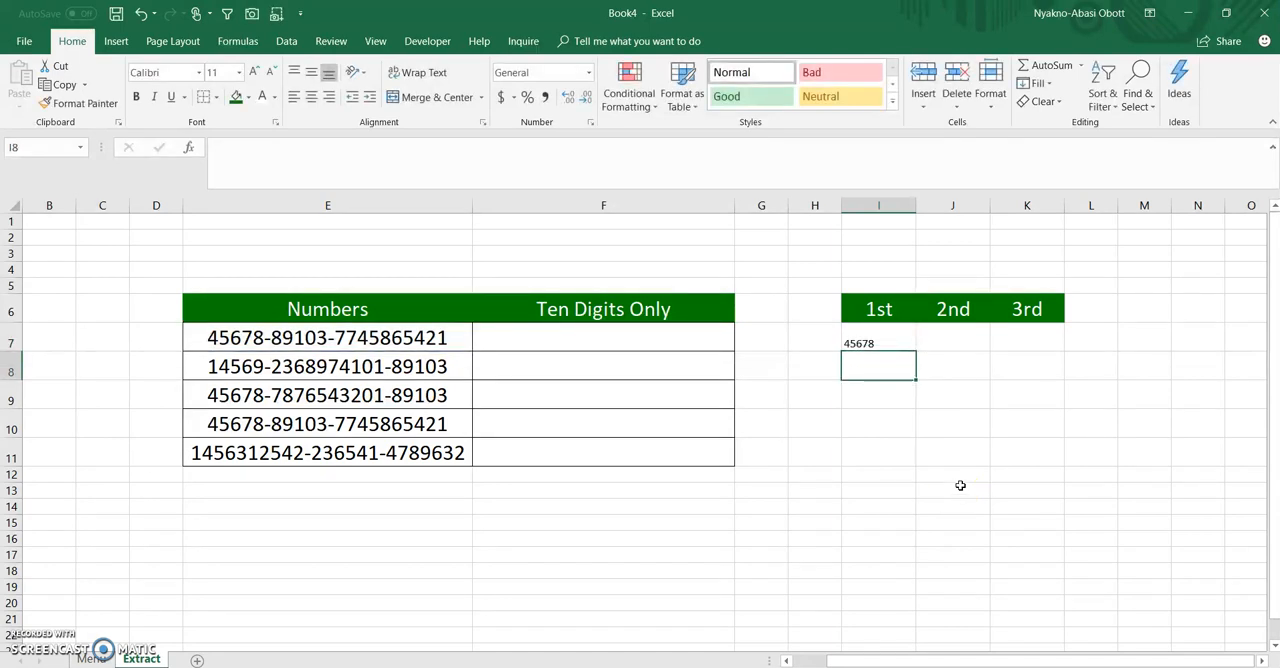
Try filling the LEFT formula from I7 down to I11, and undo the fill
left_click(877, 340)
left_click_drag(914, 351, 910, 462)
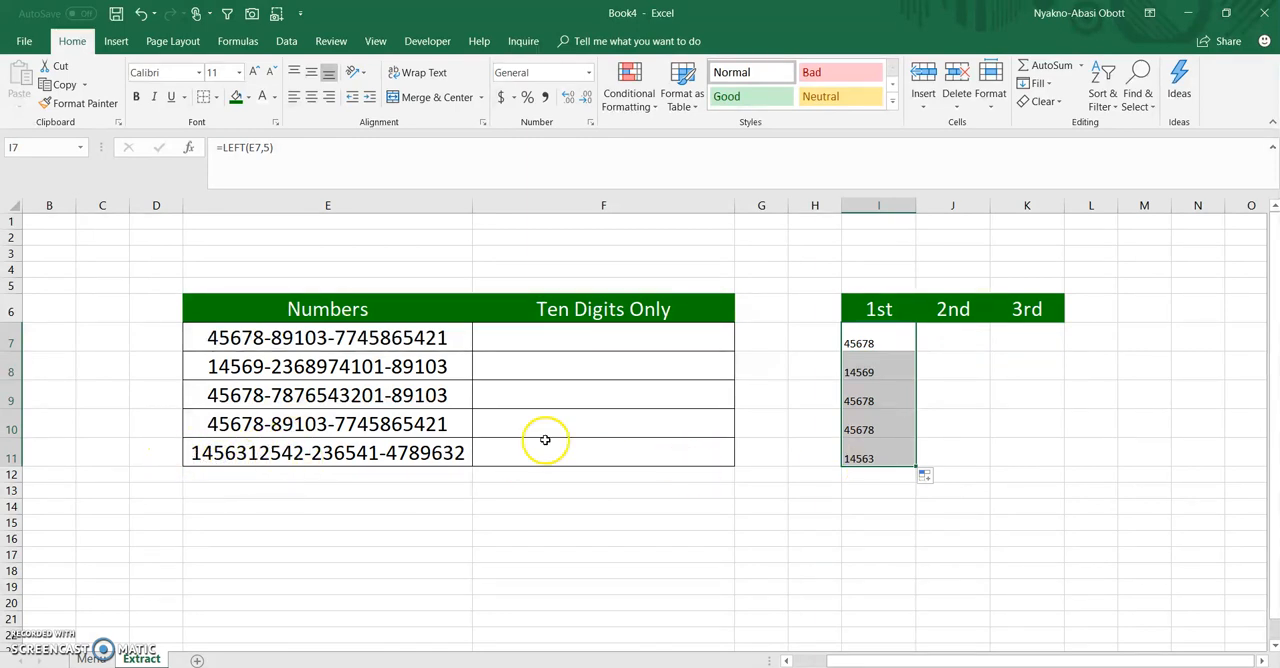
key("ctrl+z")
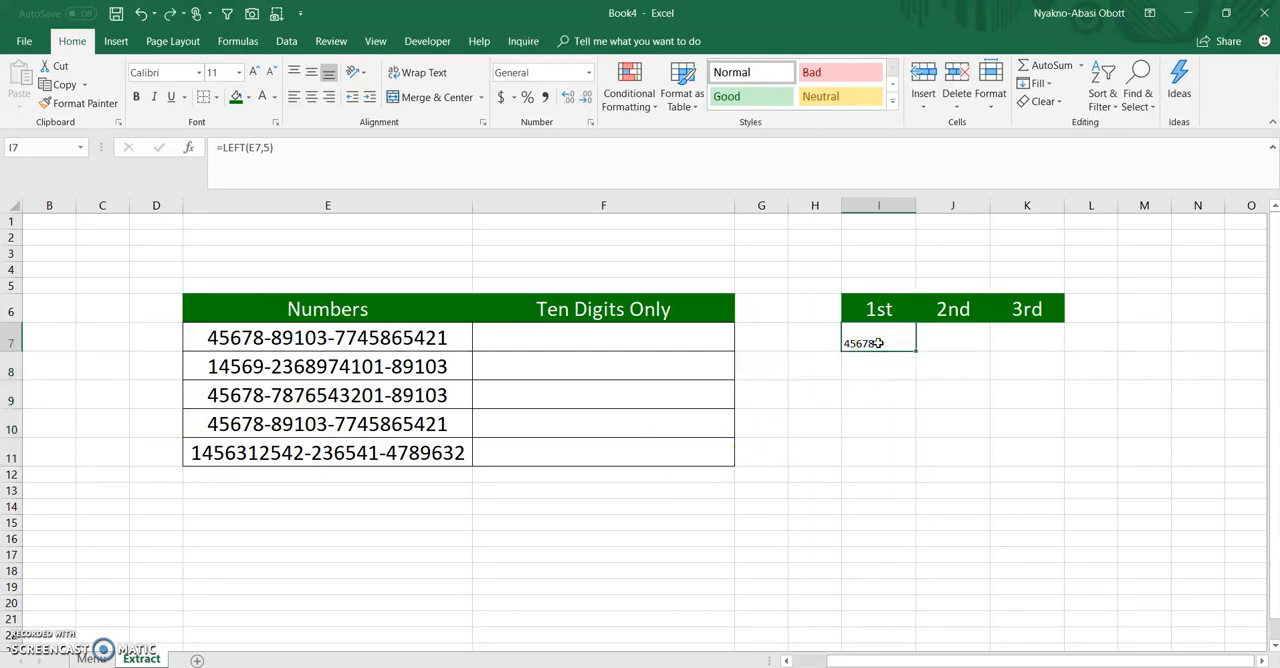
Replace the fixed character count 5 in I7's LEFT formula with FIND("-",E7)
double_click(878, 343)
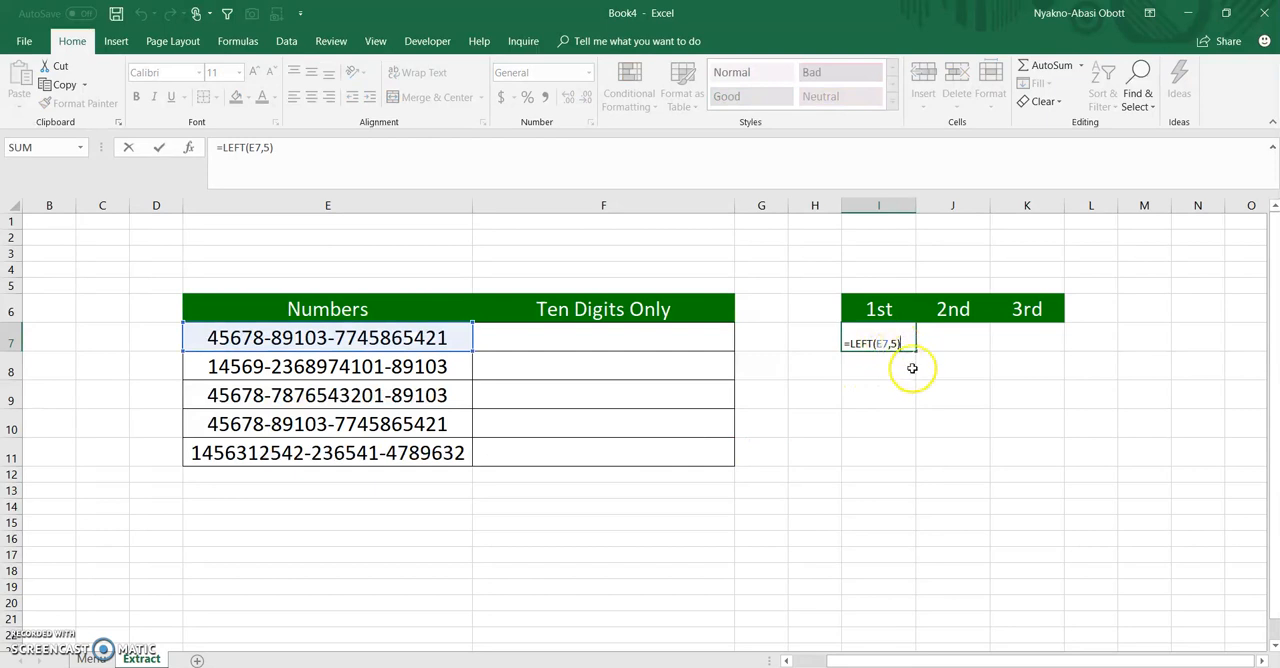
key("BackSpace")
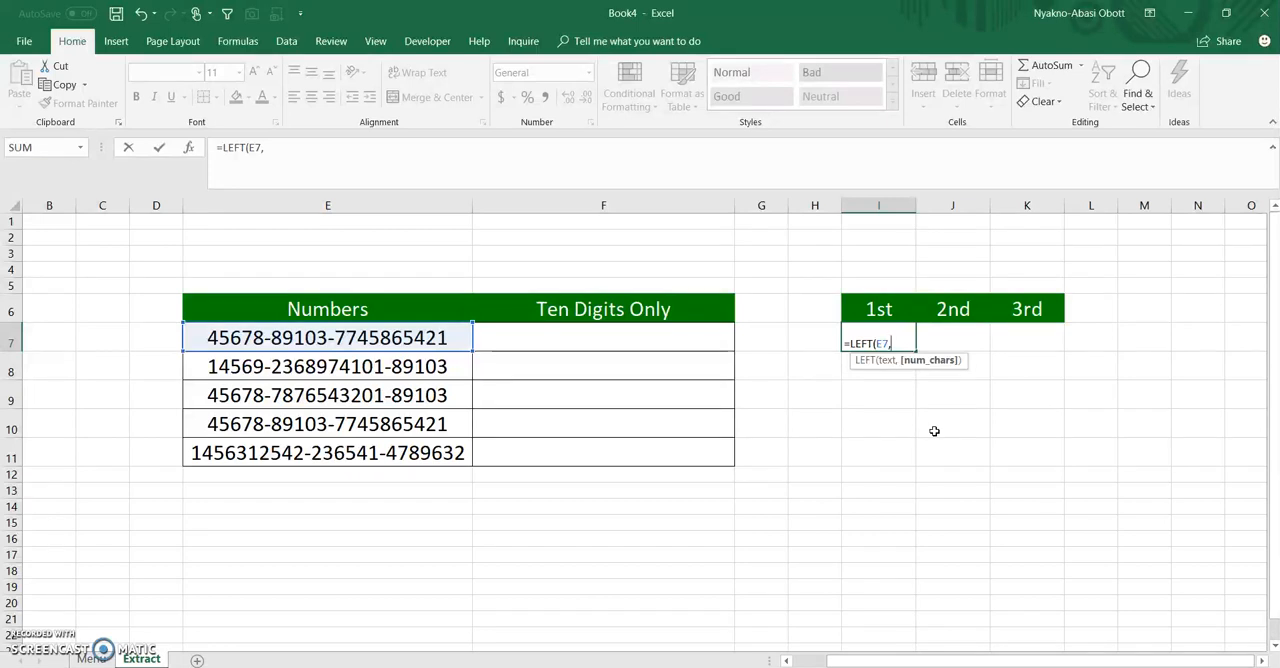
type("find")
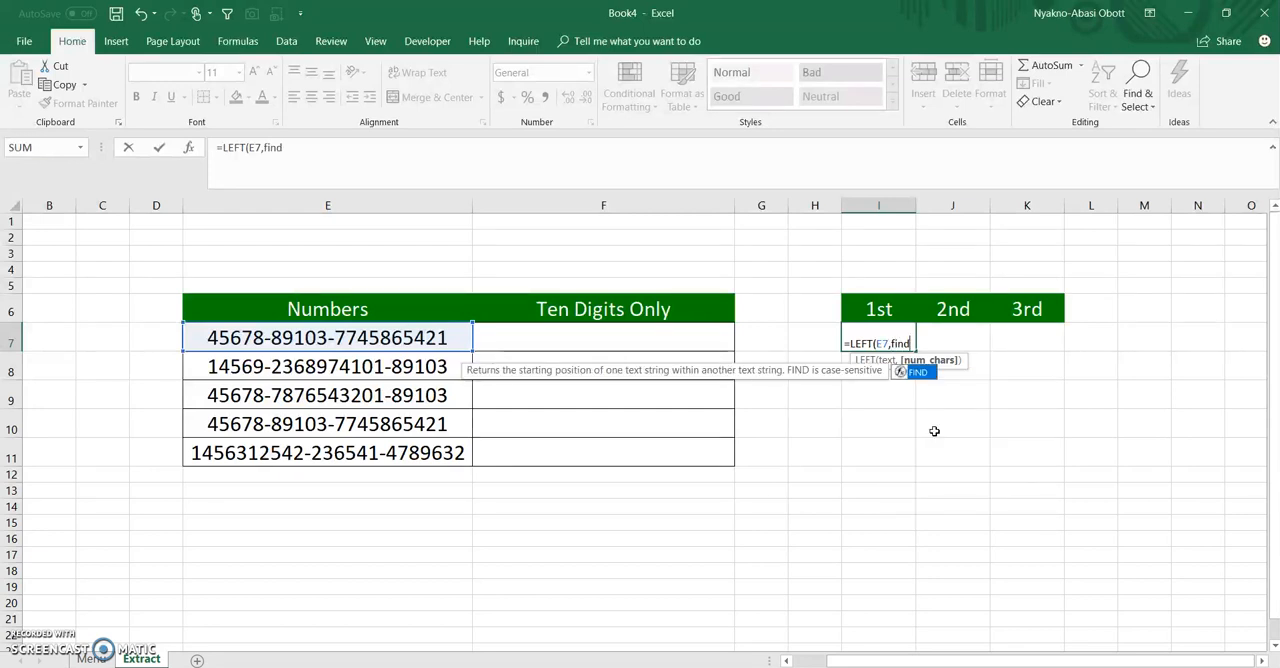
key("Tab")
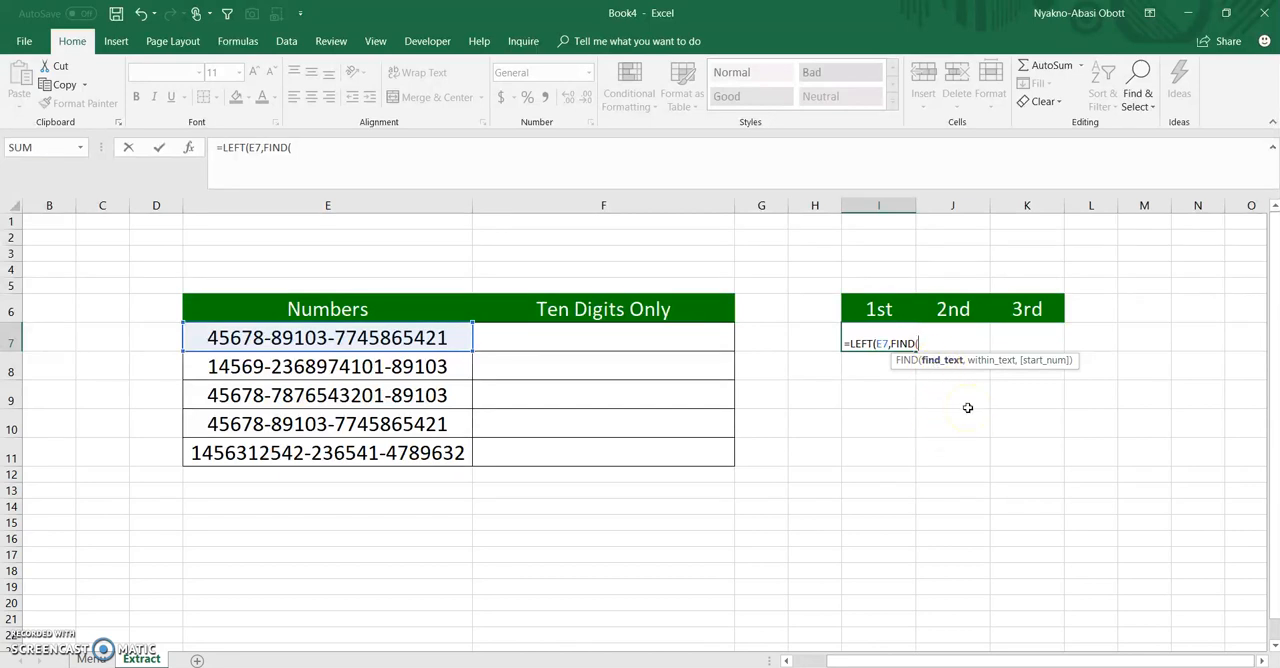
type("\"-\",")
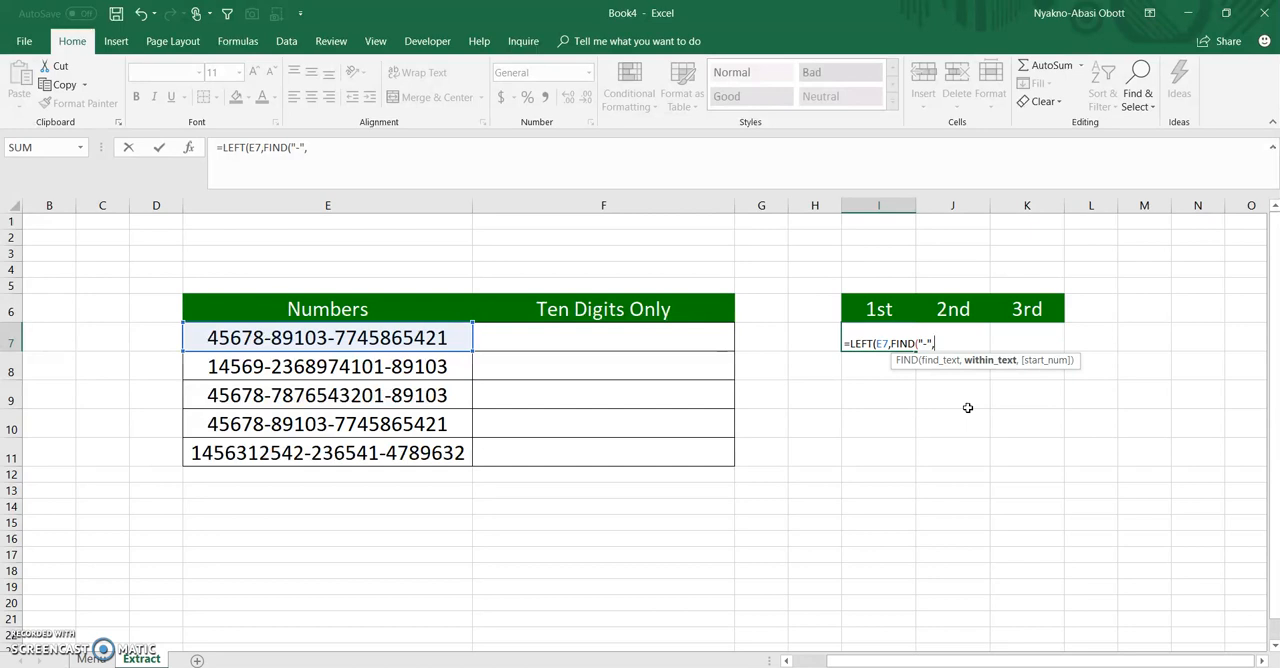
left_click(384, 340)
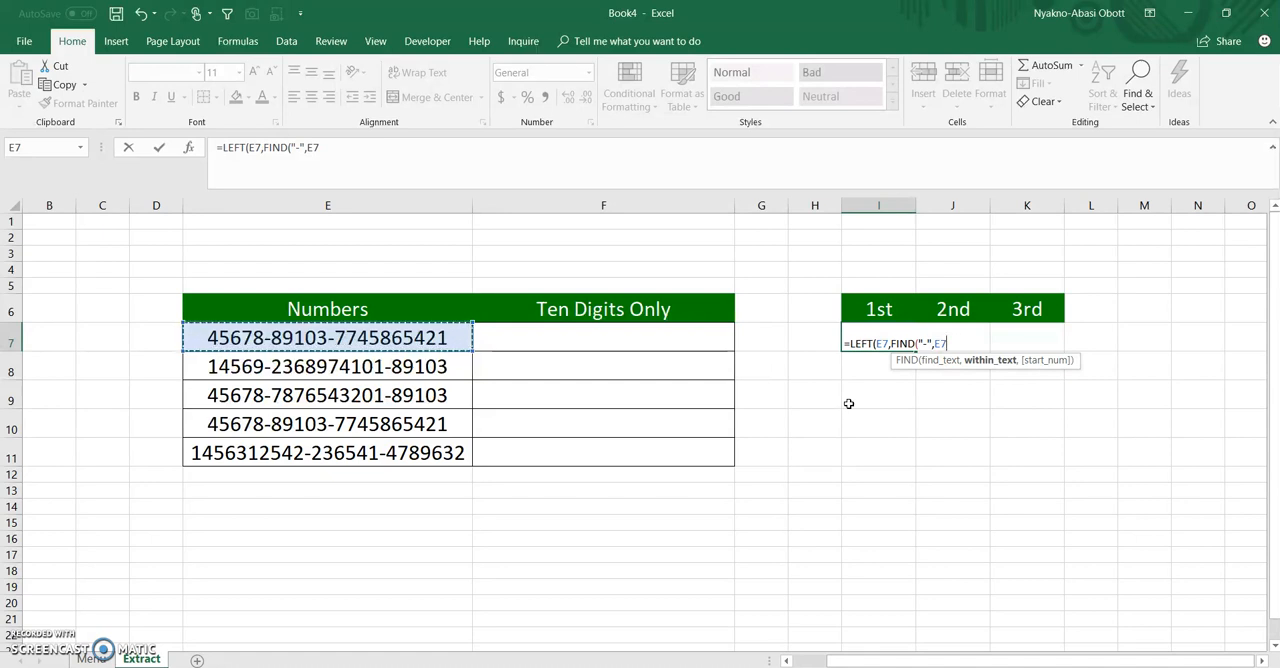
type(")")
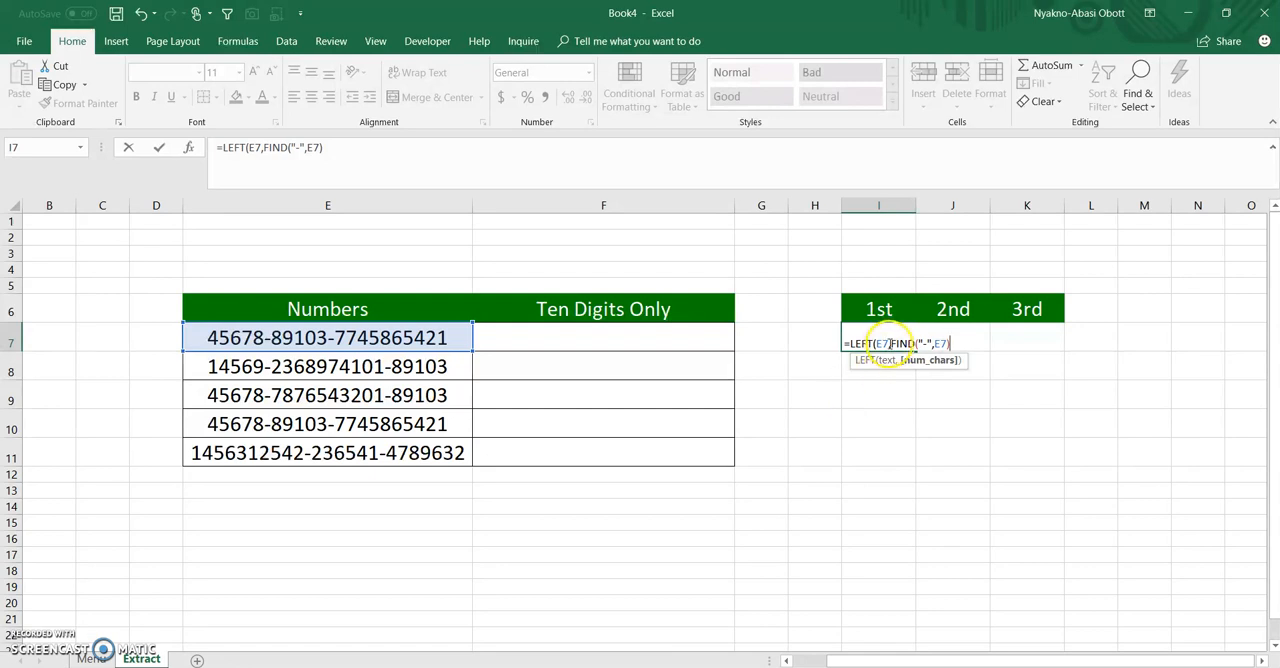
Evaluate the FIND part of I7's formula, restore it, and subtract 1 to make =LEFT(E7,FIND("-",E7)-1)
left_click_drag(889, 344, 950, 346)
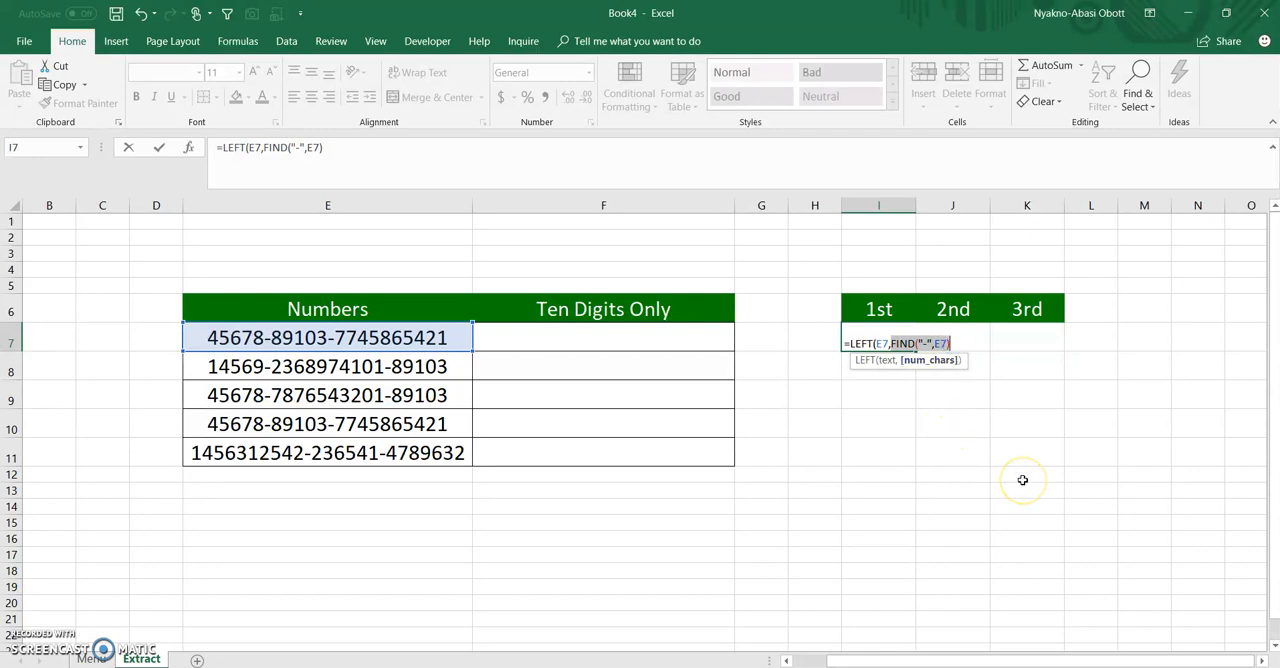
type("6")
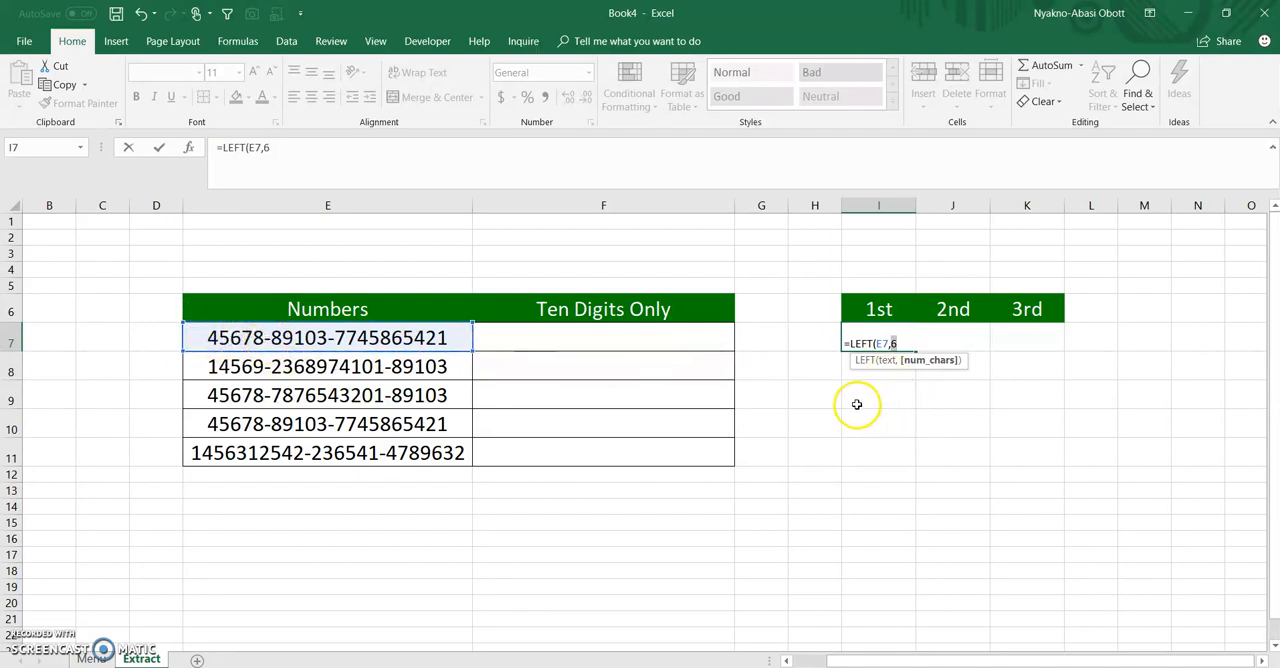
key("ctrl+v")
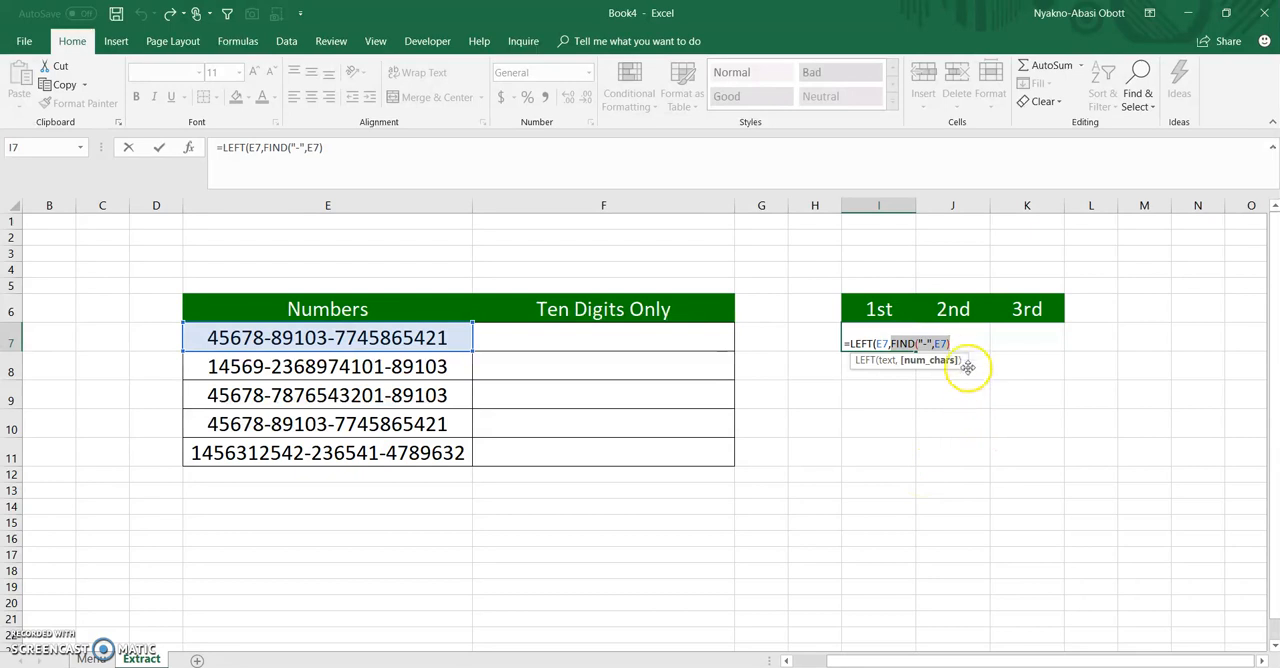
type("-1")
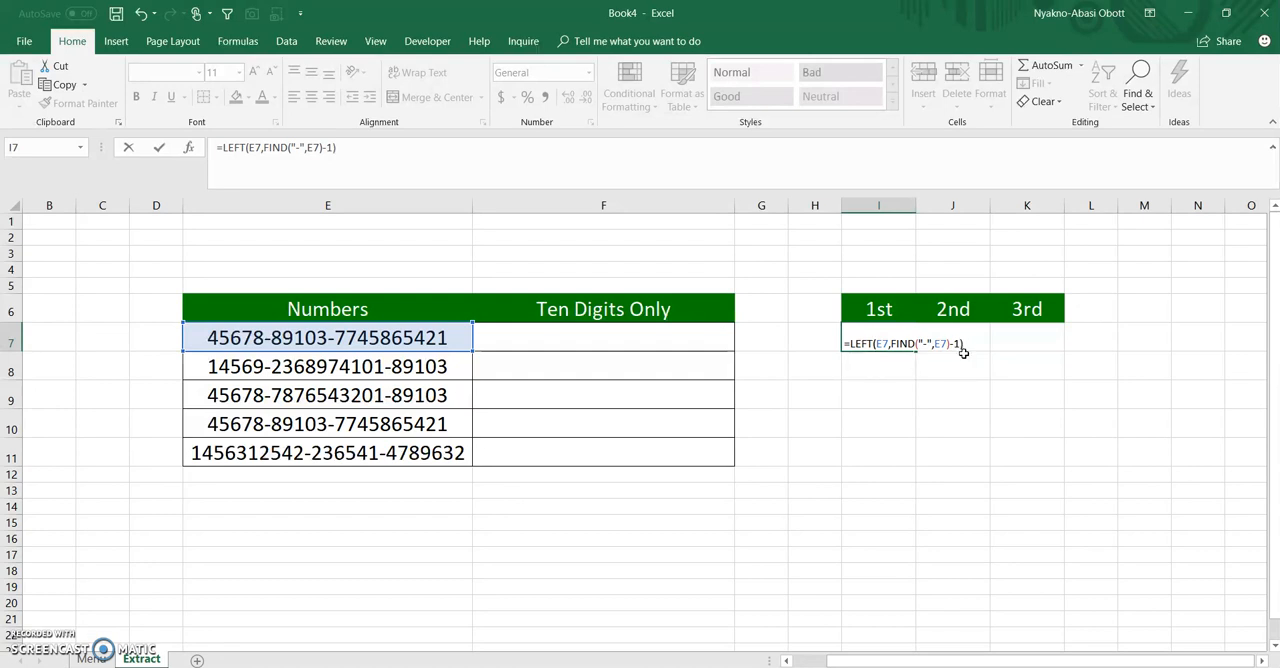
key("Return")
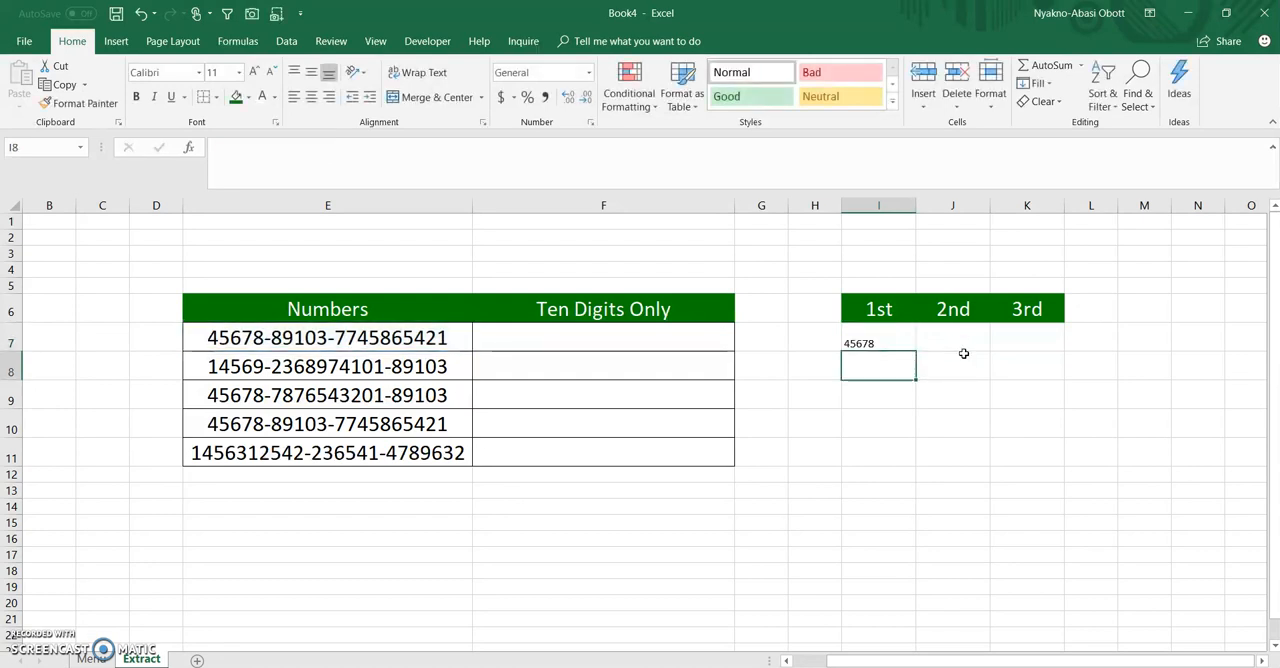
Fill the LEFT formula from I7 down to I11 under the 1st heading
left_click(870, 345)
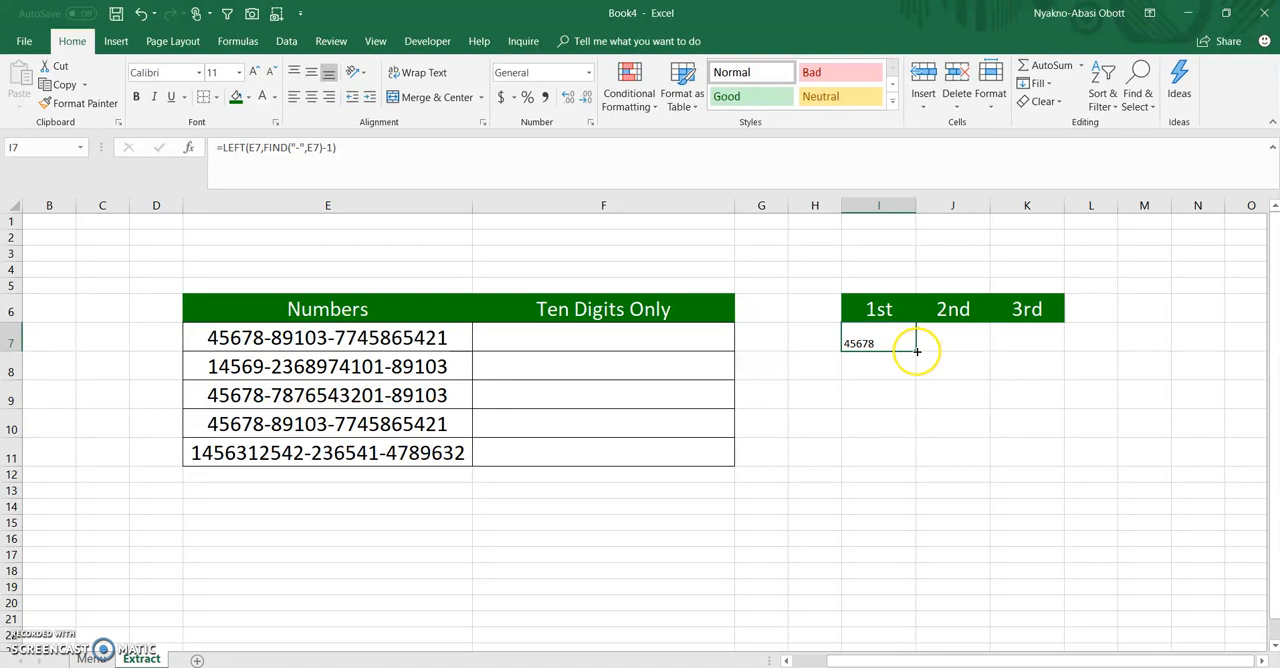
mouse_move(915, 350)
left_mouse_down()
mouse_move(908, 435)
mouse_move(915, 350)
left_mouse_up()
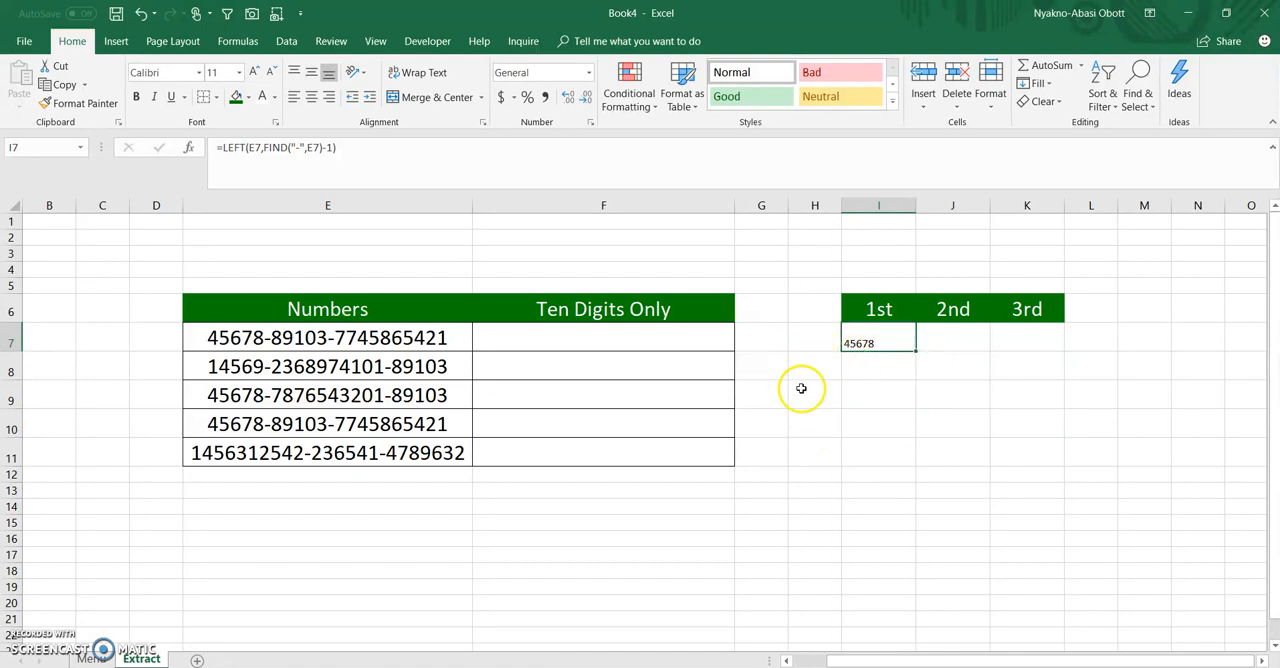
left_click_drag(911, 352, 906, 458)
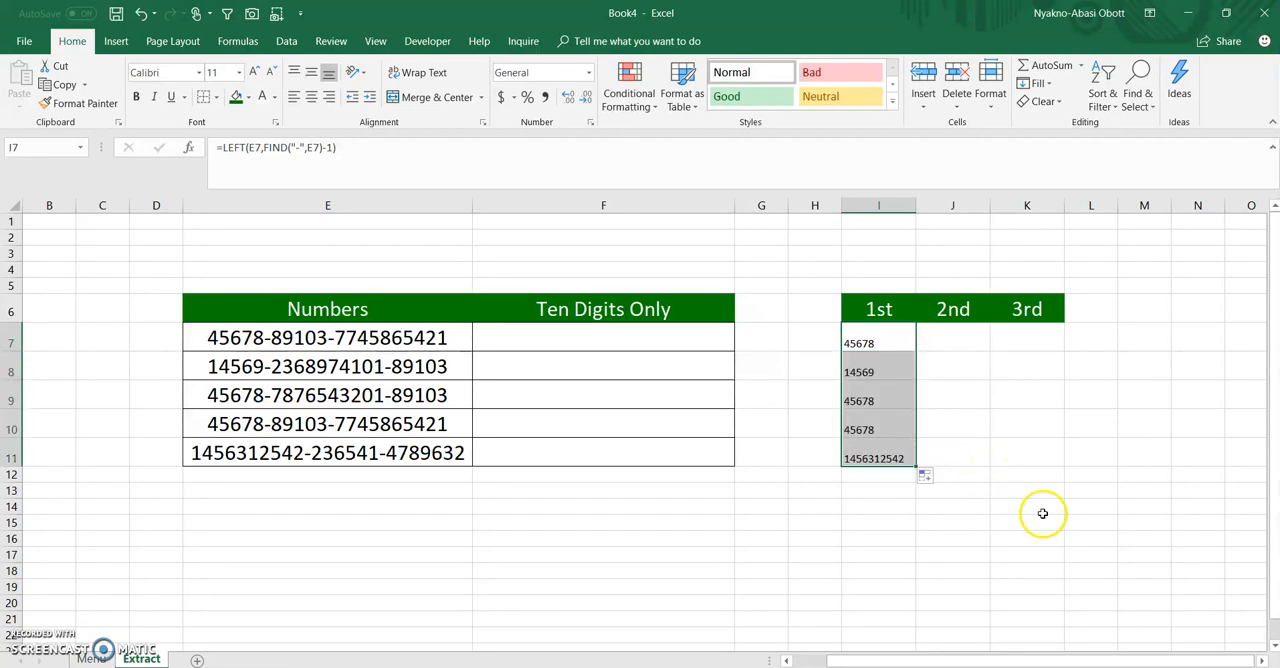
left_click(880, 343)
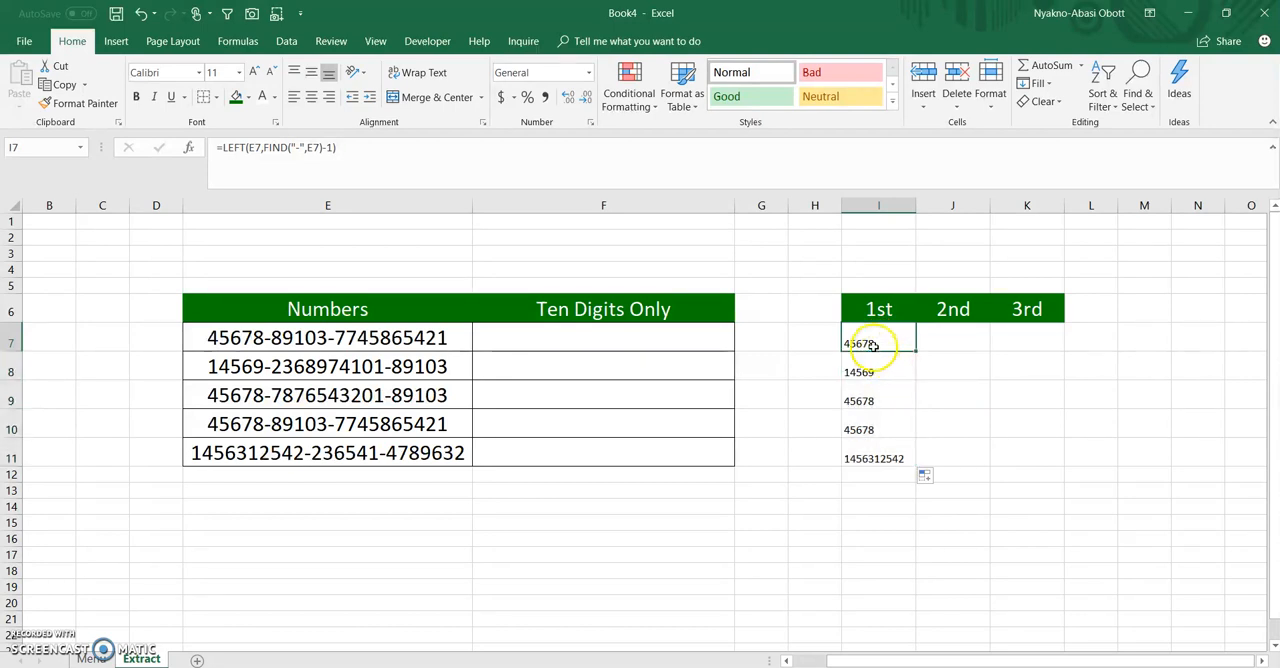
Enter the formula =FIND("-",E7) in cell J3 to locate the first hyphen
left_click(952, 338)
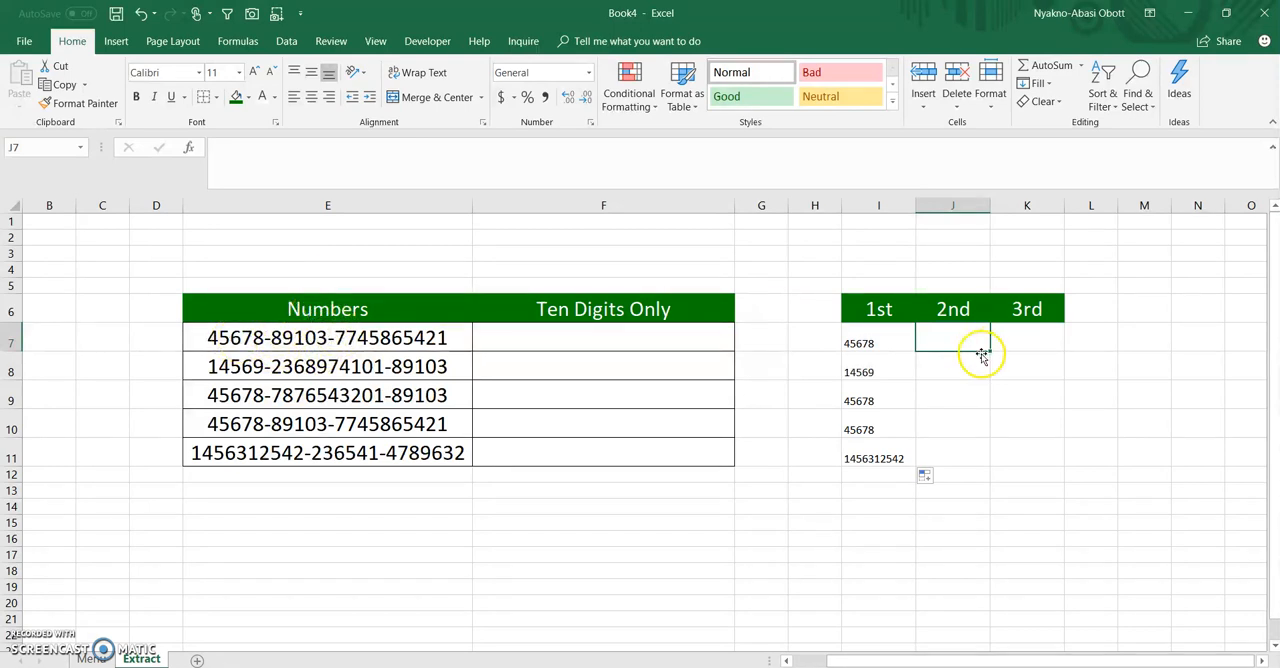
left_click(920, 252)
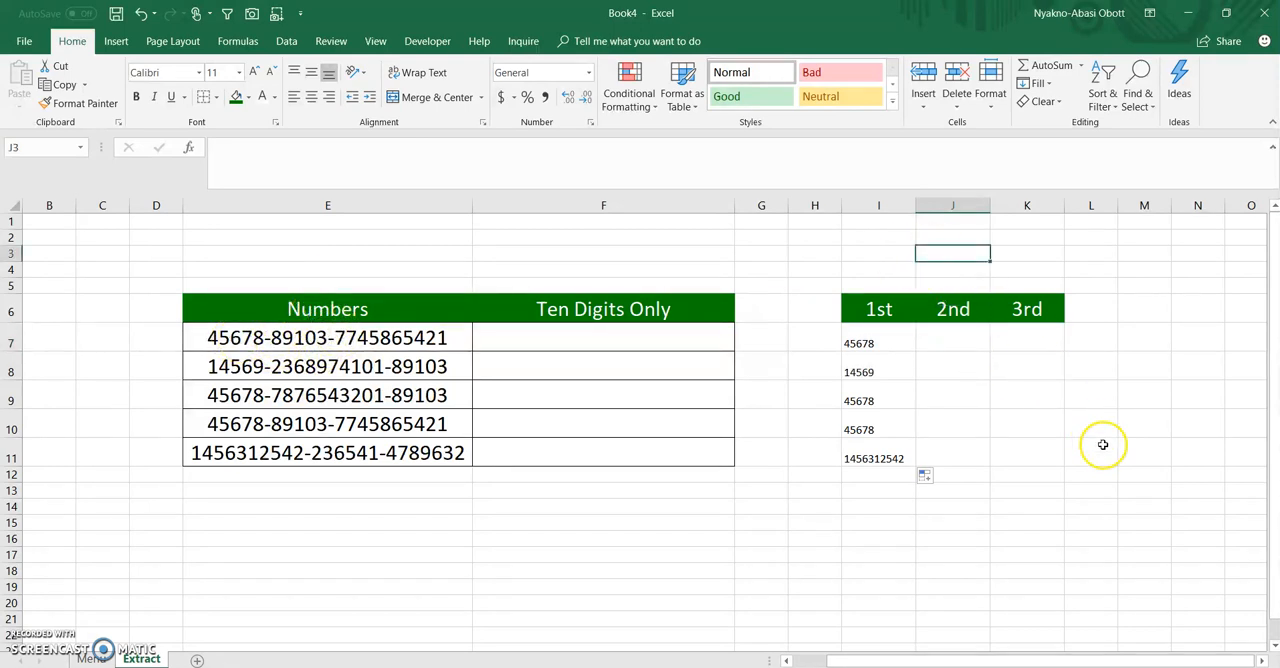
type("=find")
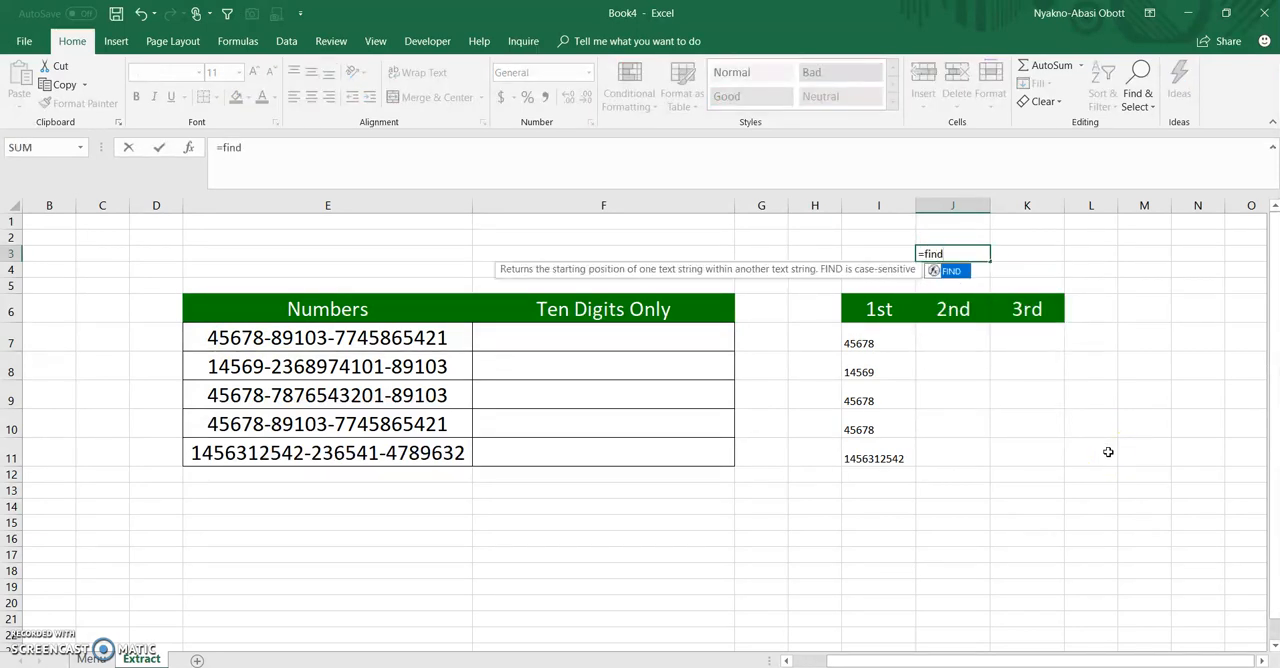
key("Tab")
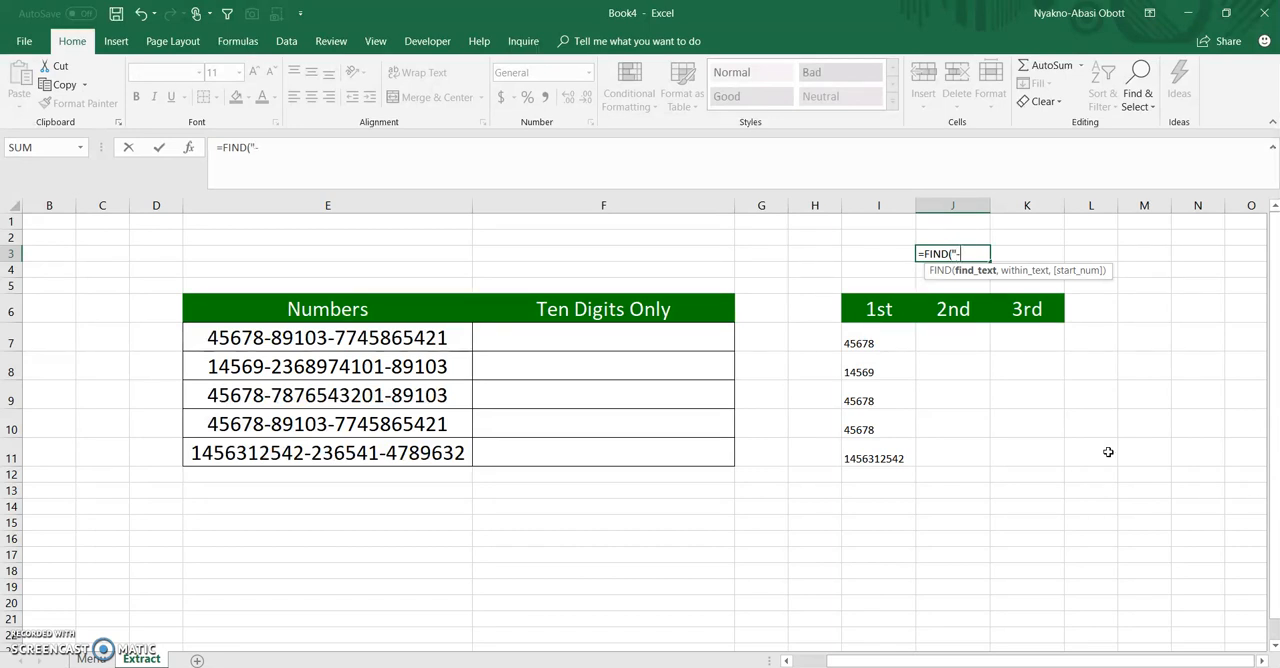
type("\"-\",")
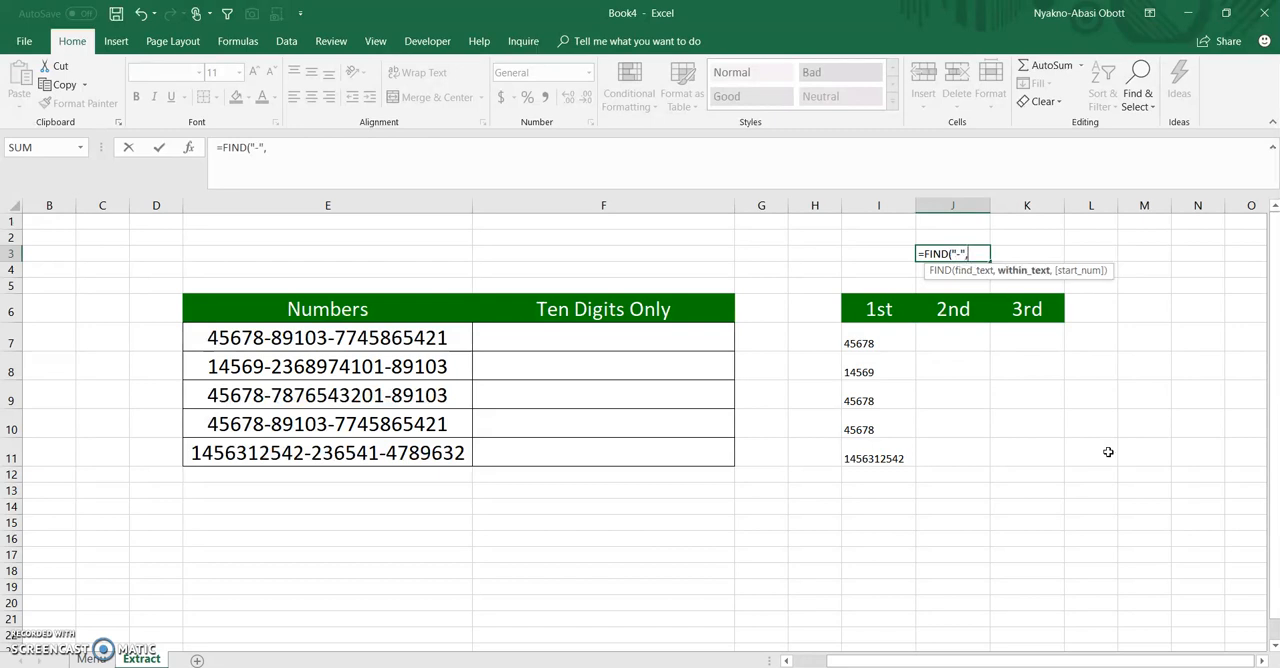
left_click(270, 334)
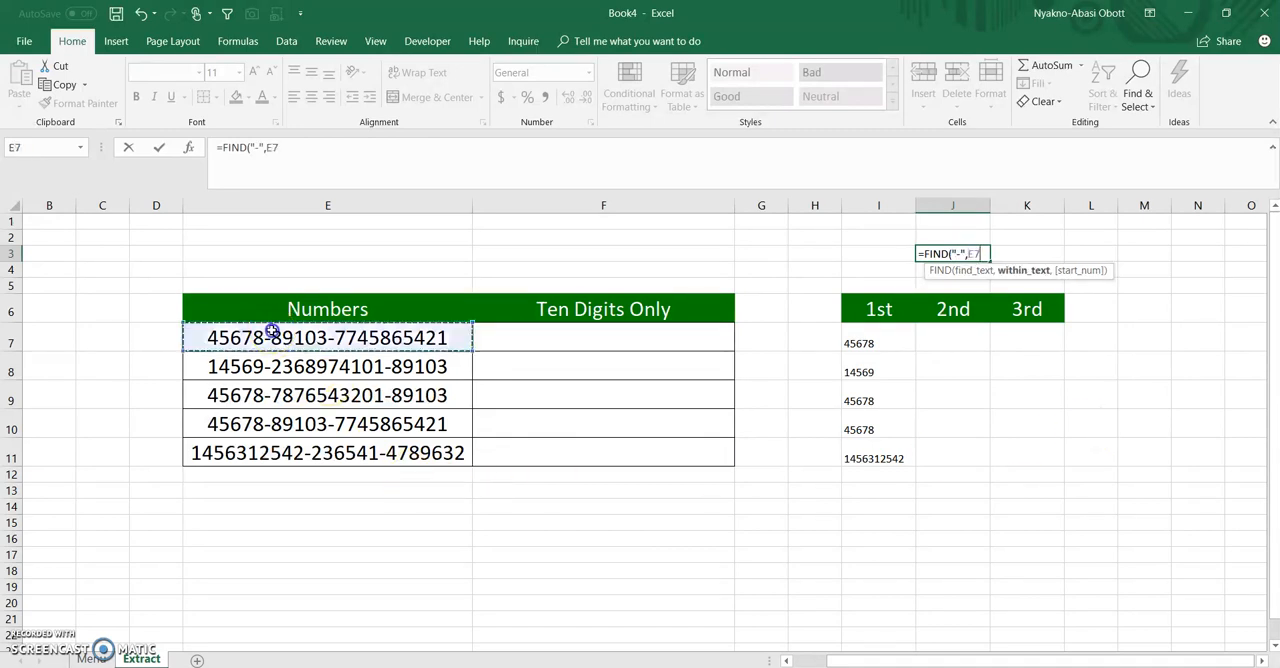
type(")")
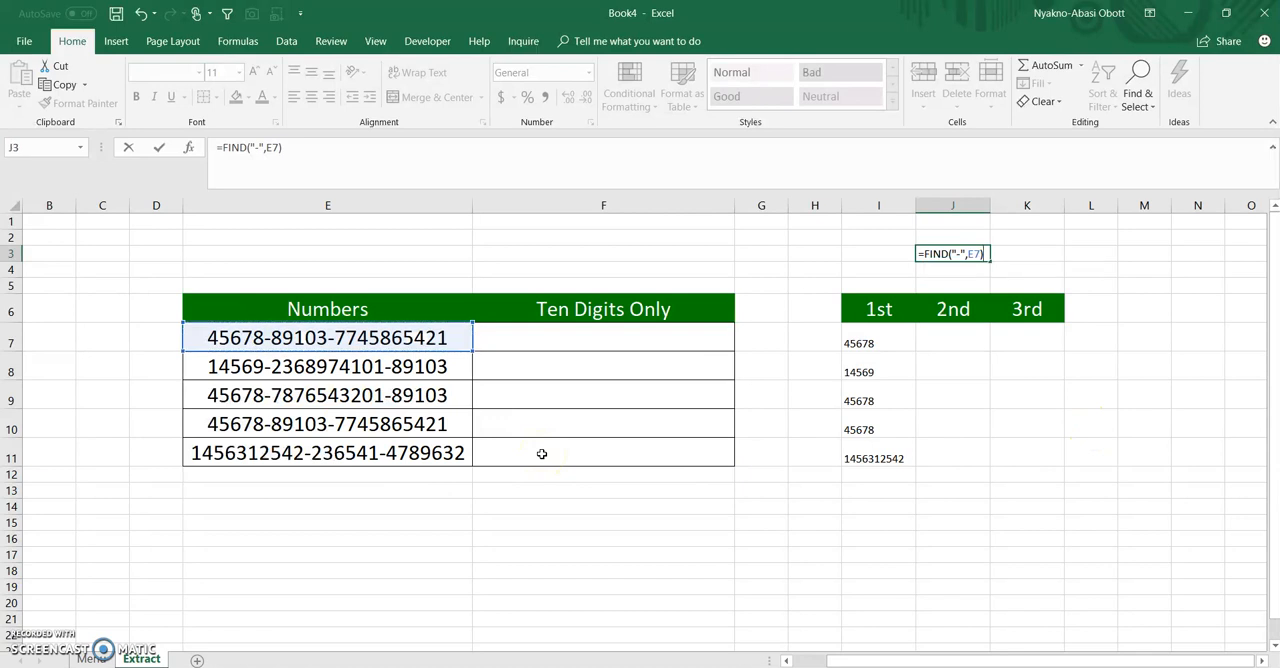
key("Return")
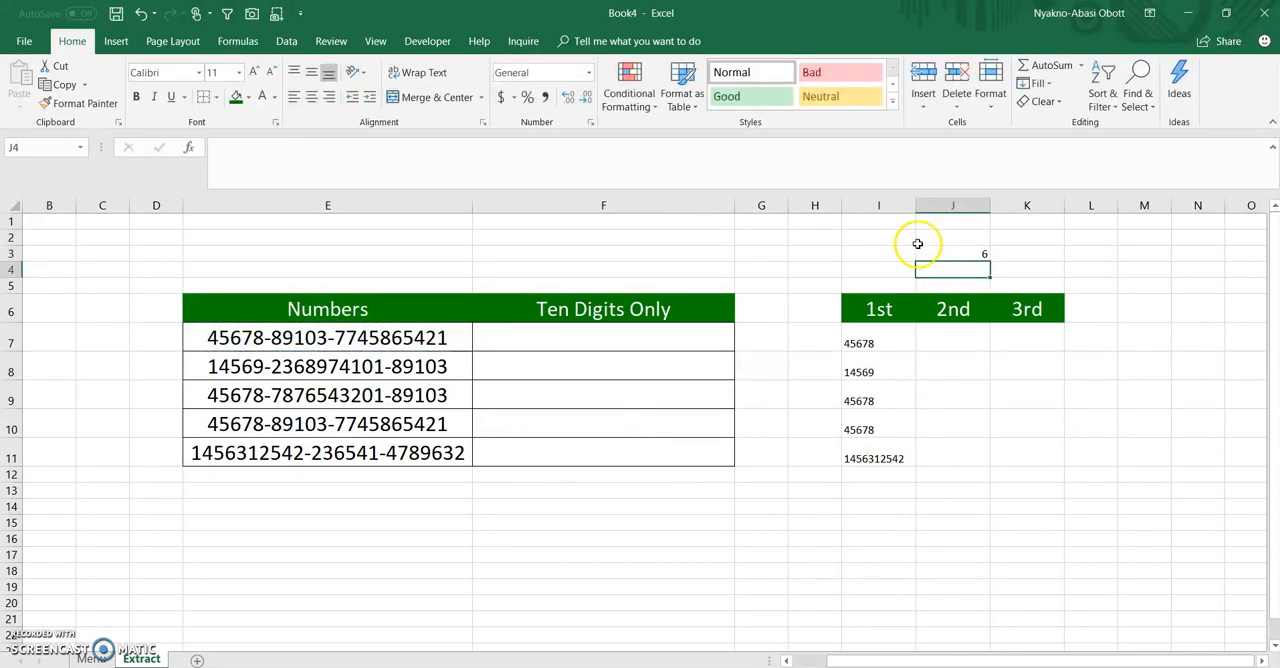
Copy the expression FIND("-",E7) from J3's formula without the equals sign, leaving the cell unedited
left_click(959, 254)
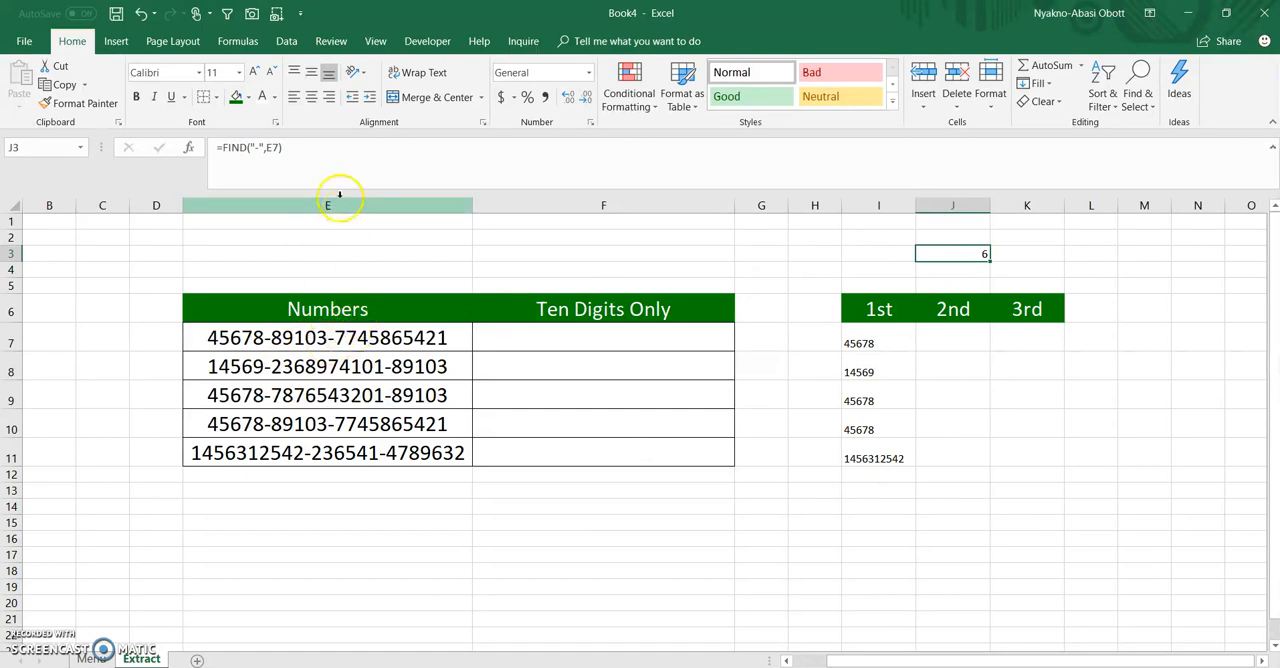
mouse_move(285, 148)
left_mouse_down()
mouse_move(221, 147)
mouse_move(290, 155)
left_mouse_up()
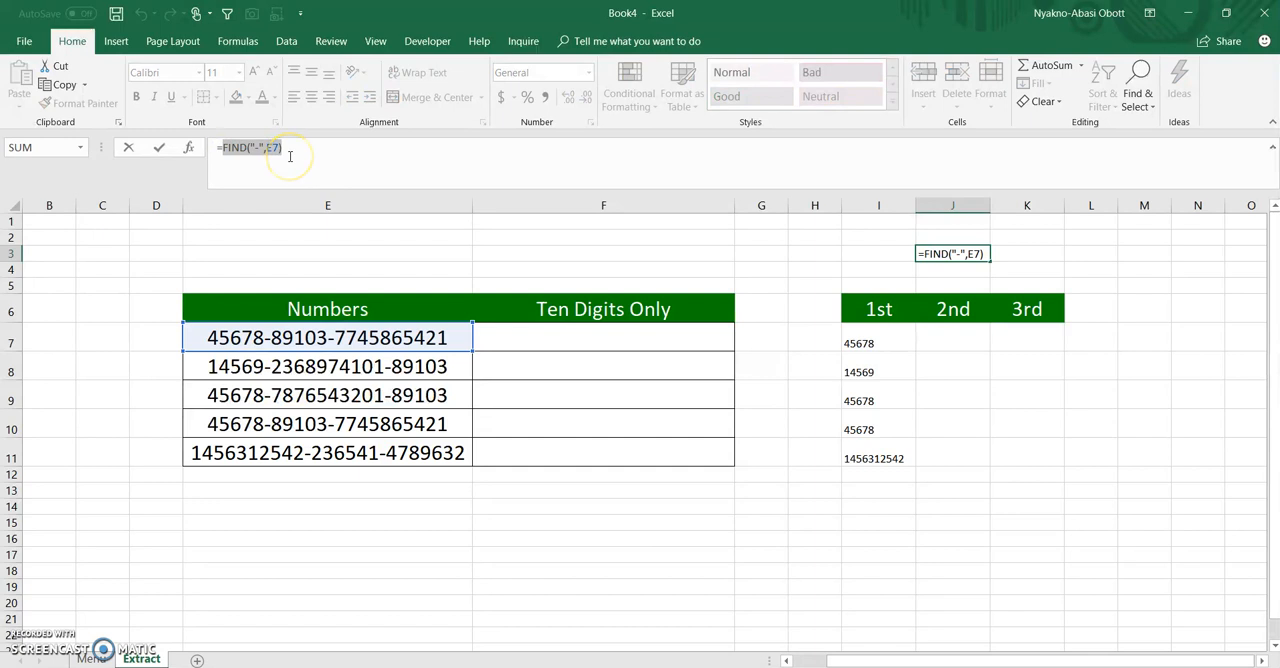
key("ctrl+c")
key("Escape")
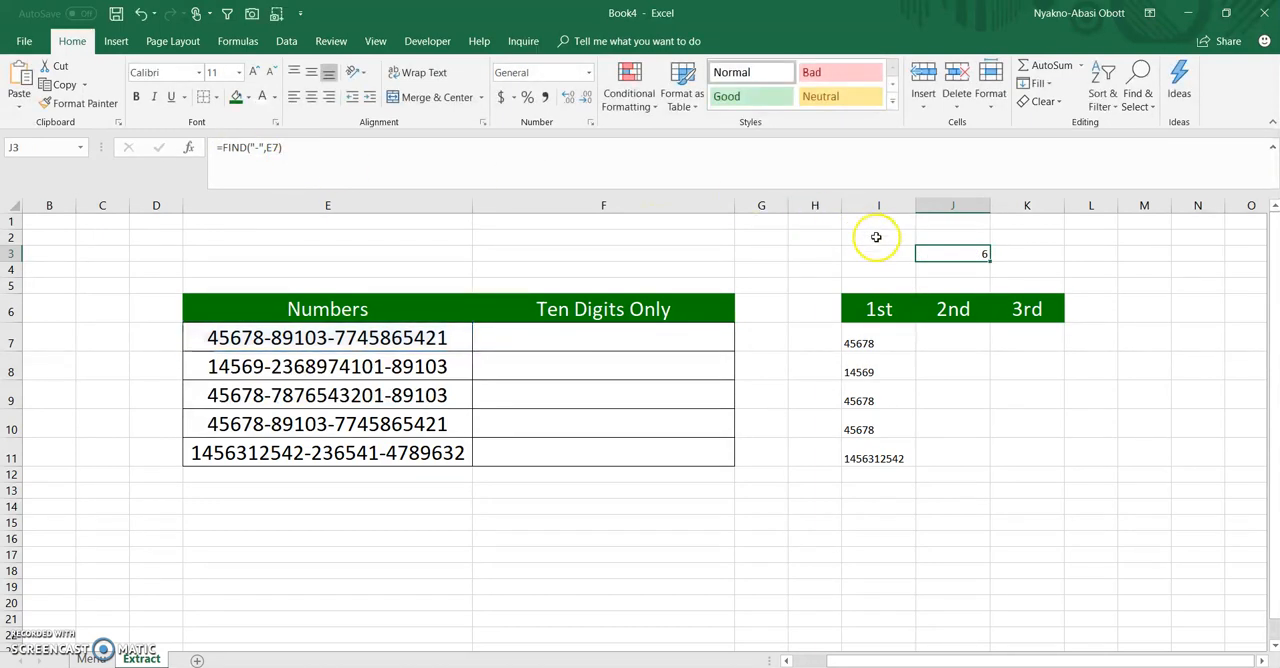
Enter =FIND("-",E7,FIND("-",E7)) in cell K3, using the copied FIND expression as the start position
left_click(1028, 254)
type("=find")
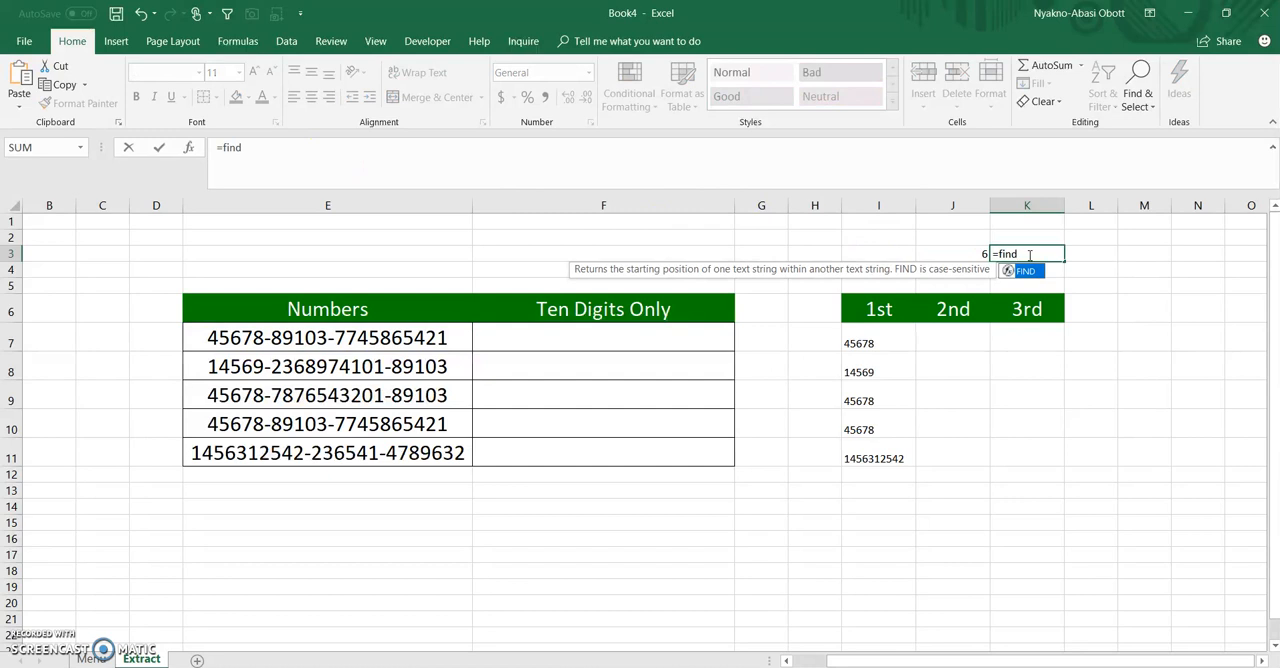
key("Tab")
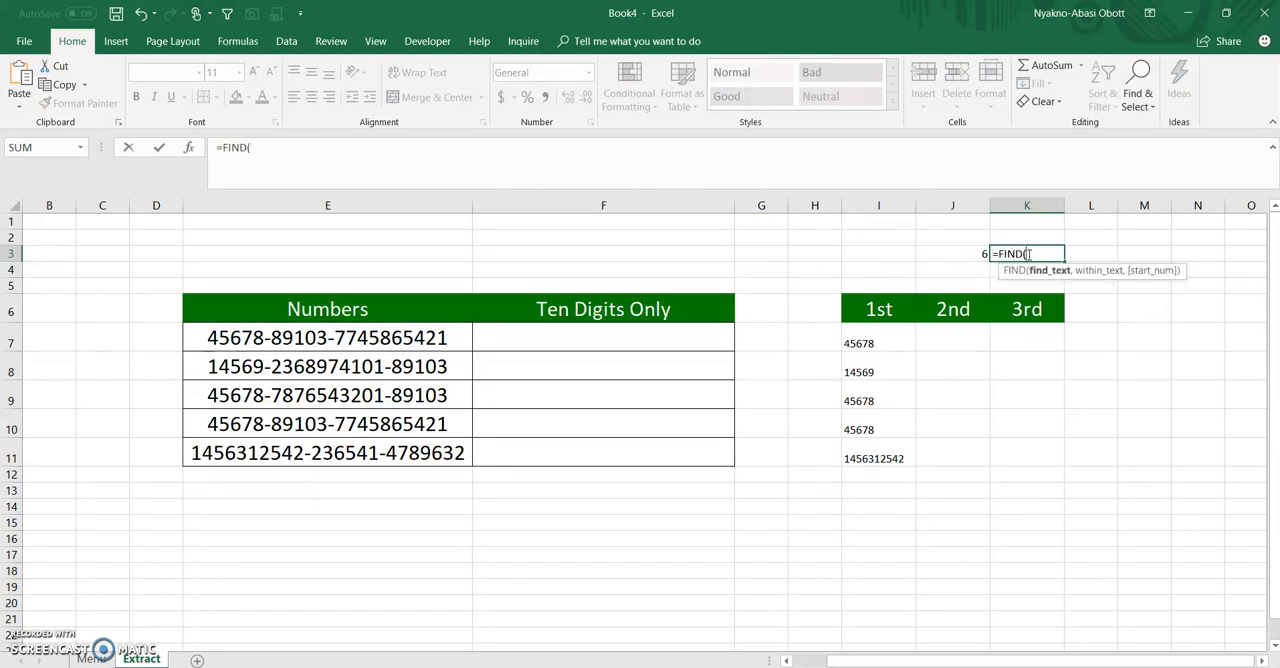
type("\"-\",")
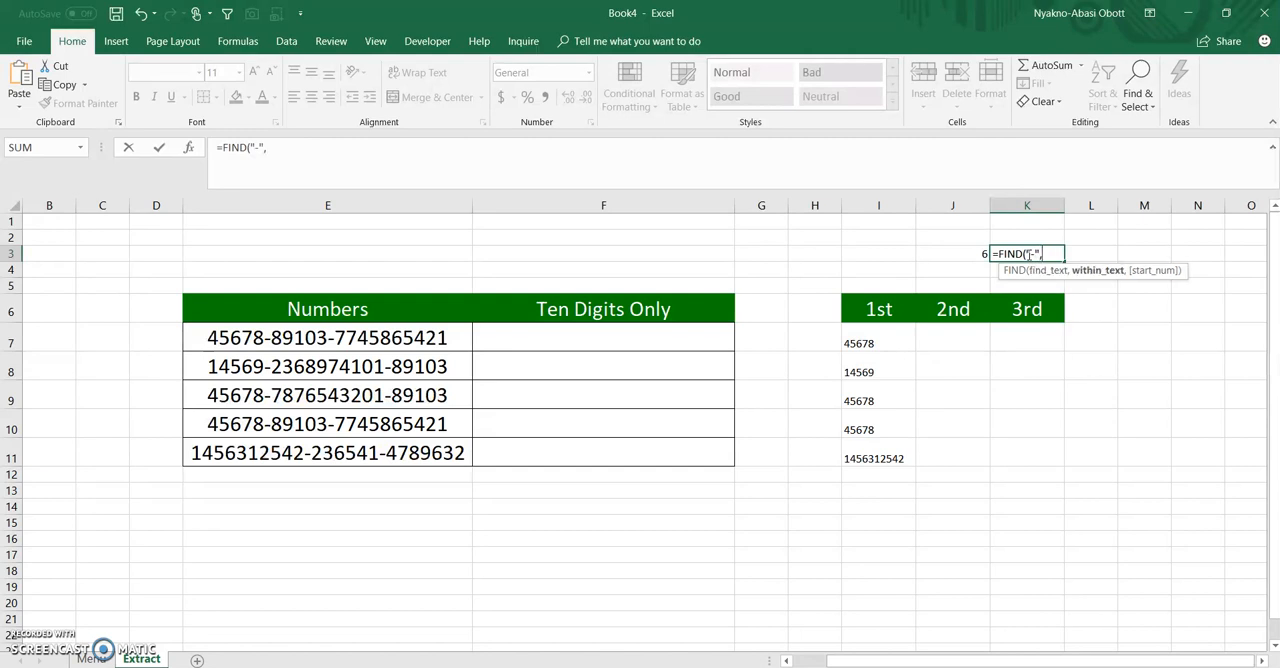
left_click(358, 338)
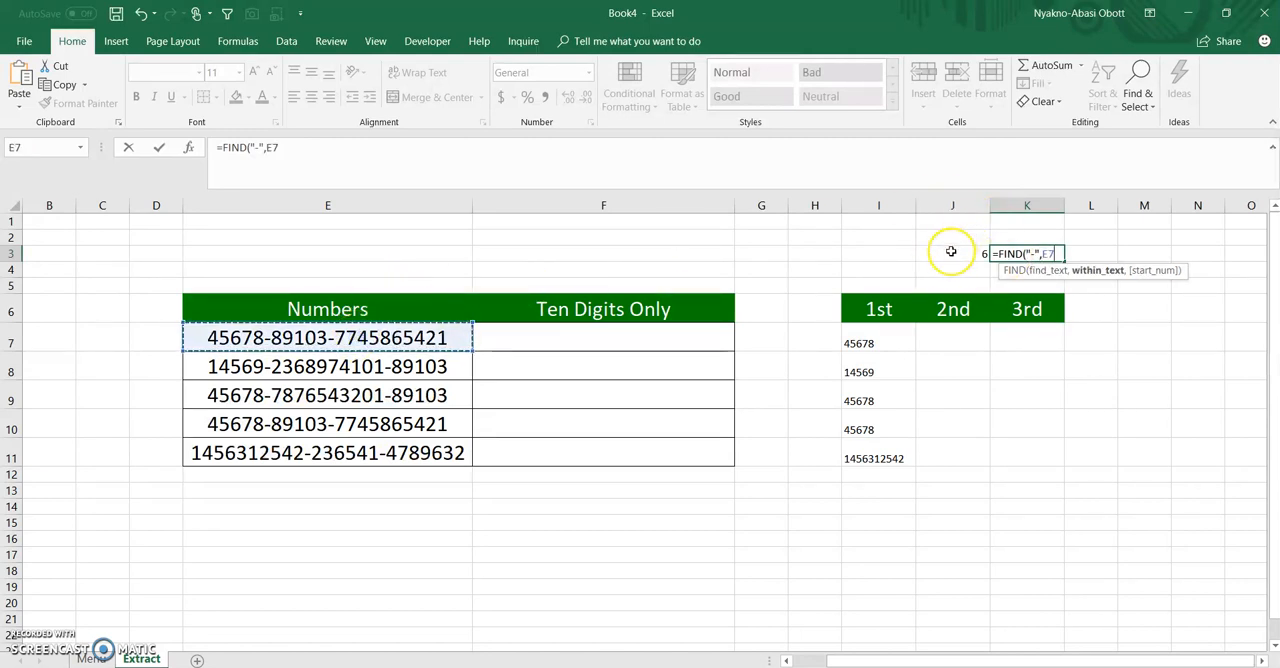
type(",")
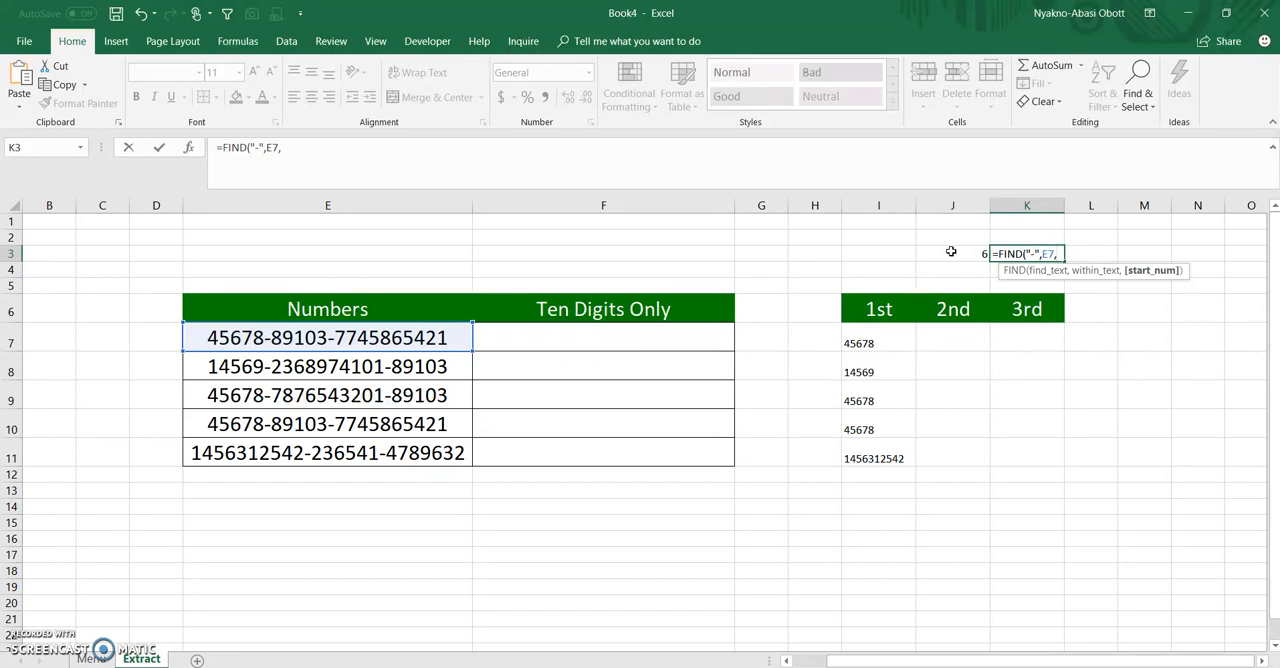
key("ctrl+v")
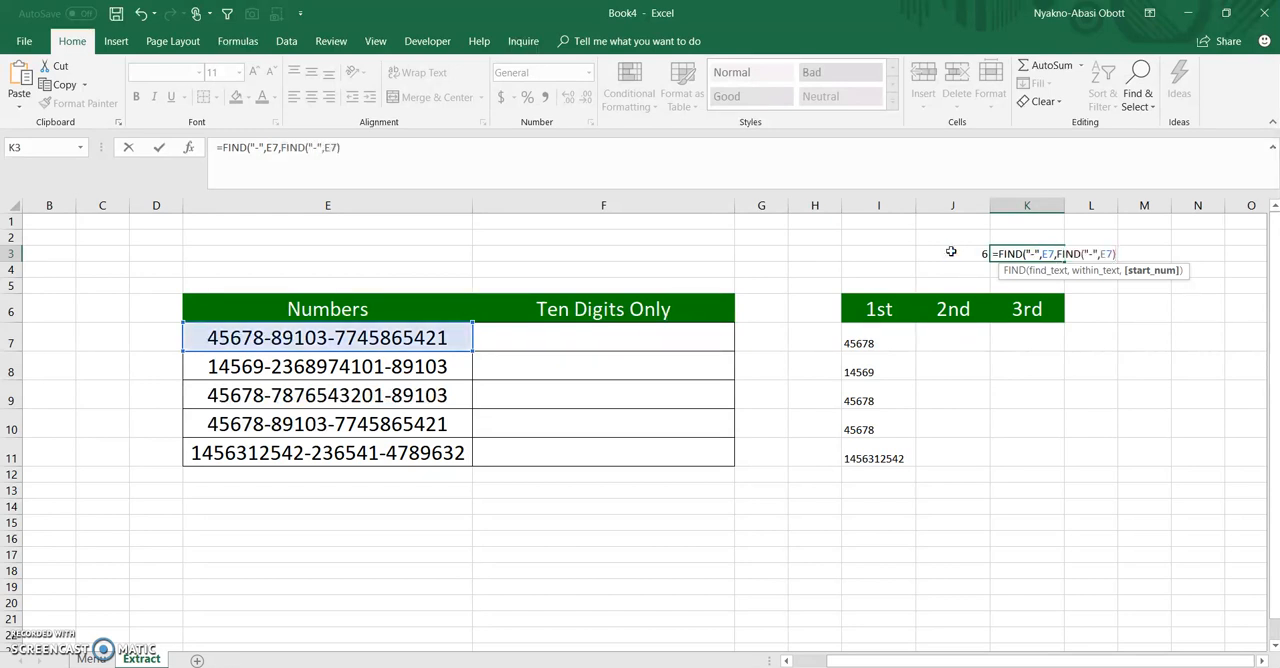
left_click(1112, 252)
left_click(1055, 254)
type(")")
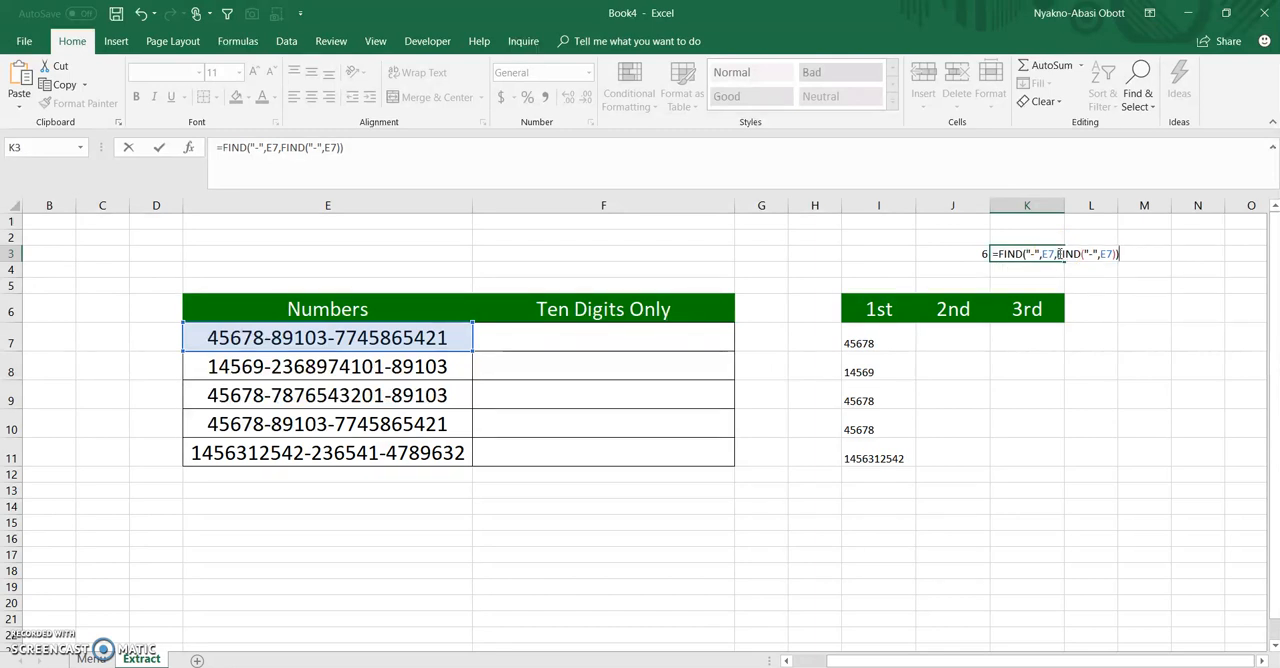
key("Return")
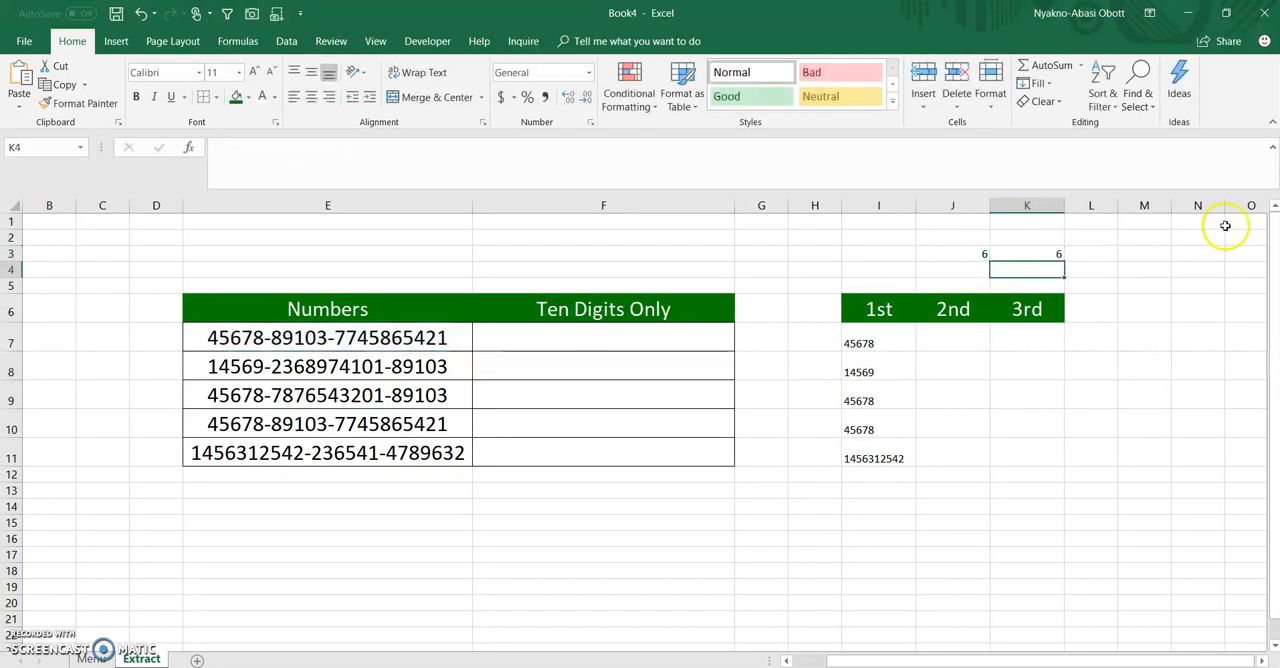
Add 1 to the start position in K3's formula so it reads =FIND("-",E7,FIND("-",E7)+1)
left_click(1055, 252)
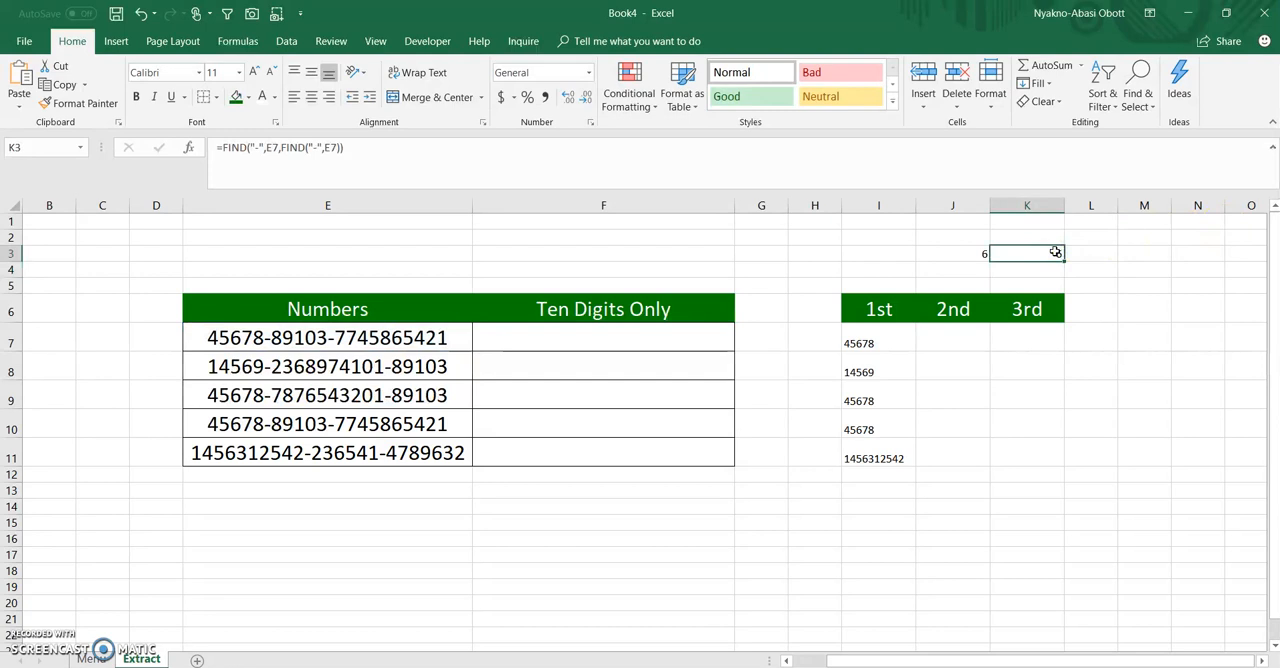
double_click(1055, 252)
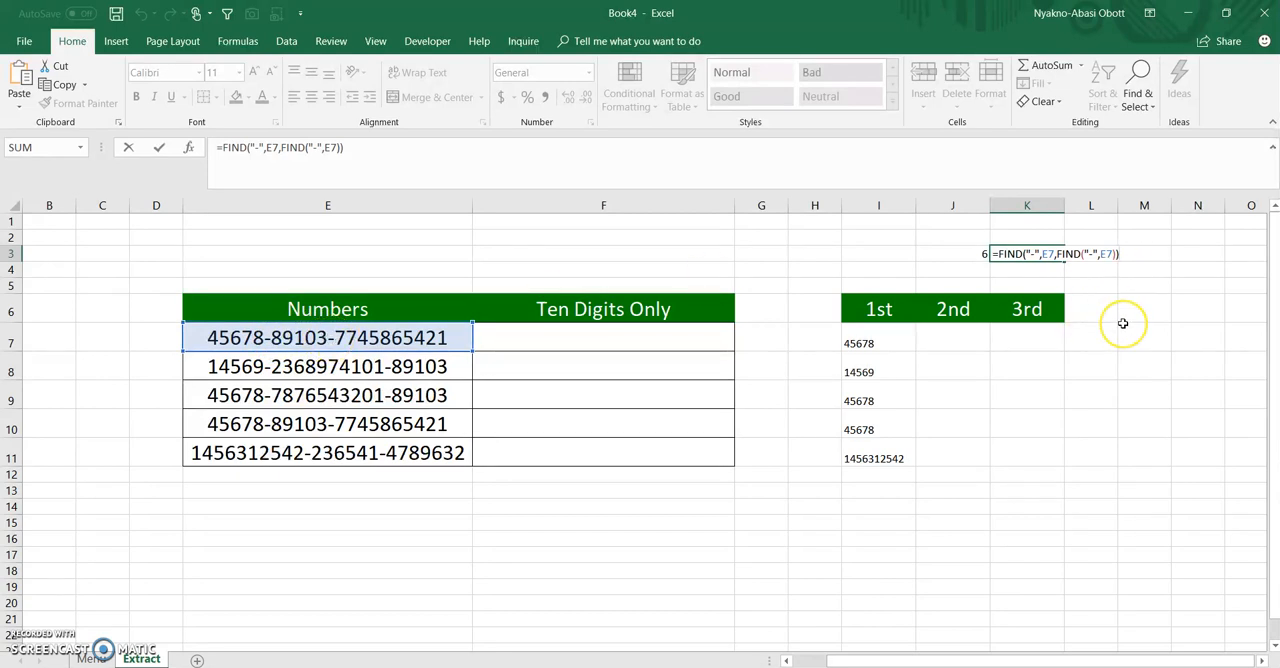
type("+1")
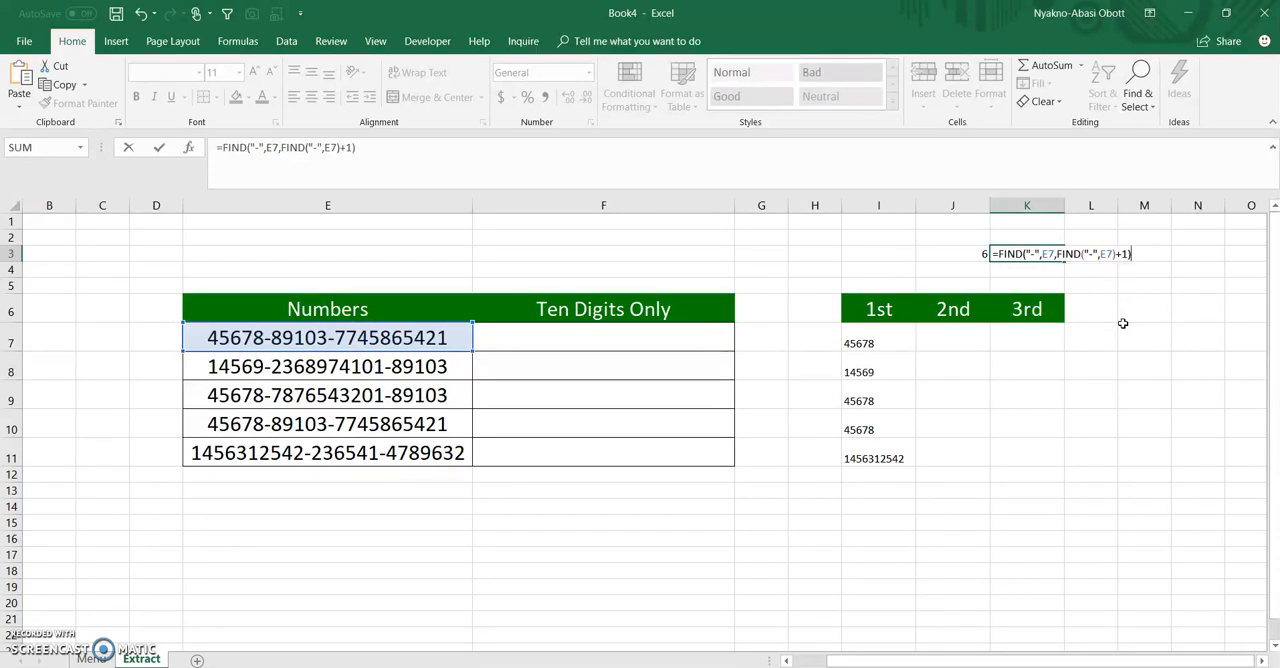
key("Return")
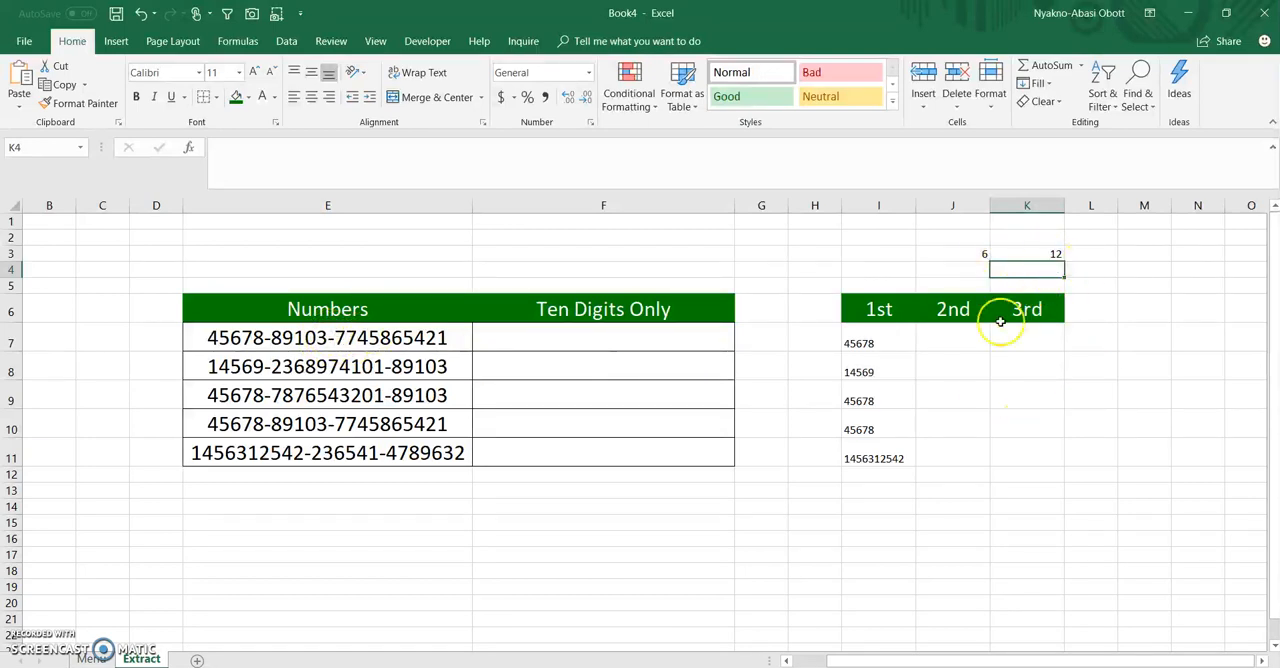
left_click(962, 333)
type("=")
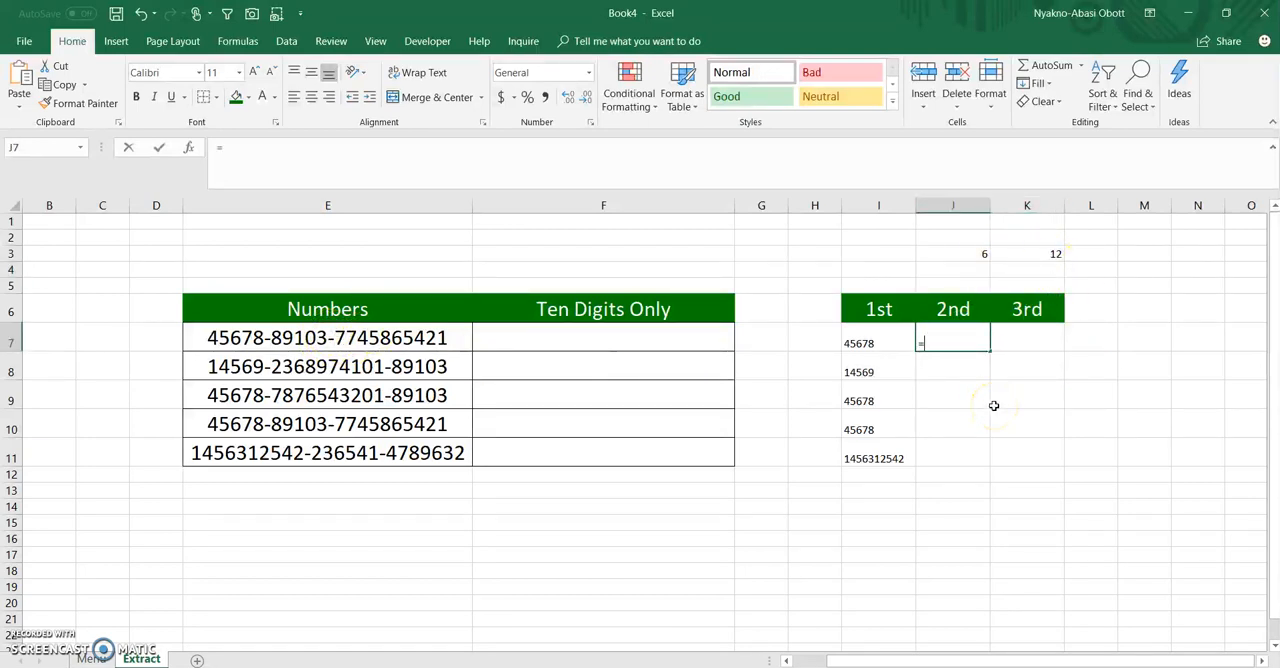
type("mid")
key("BackSpace")
key("BackSpace")
key("BackSpace")
key("BackSpace")
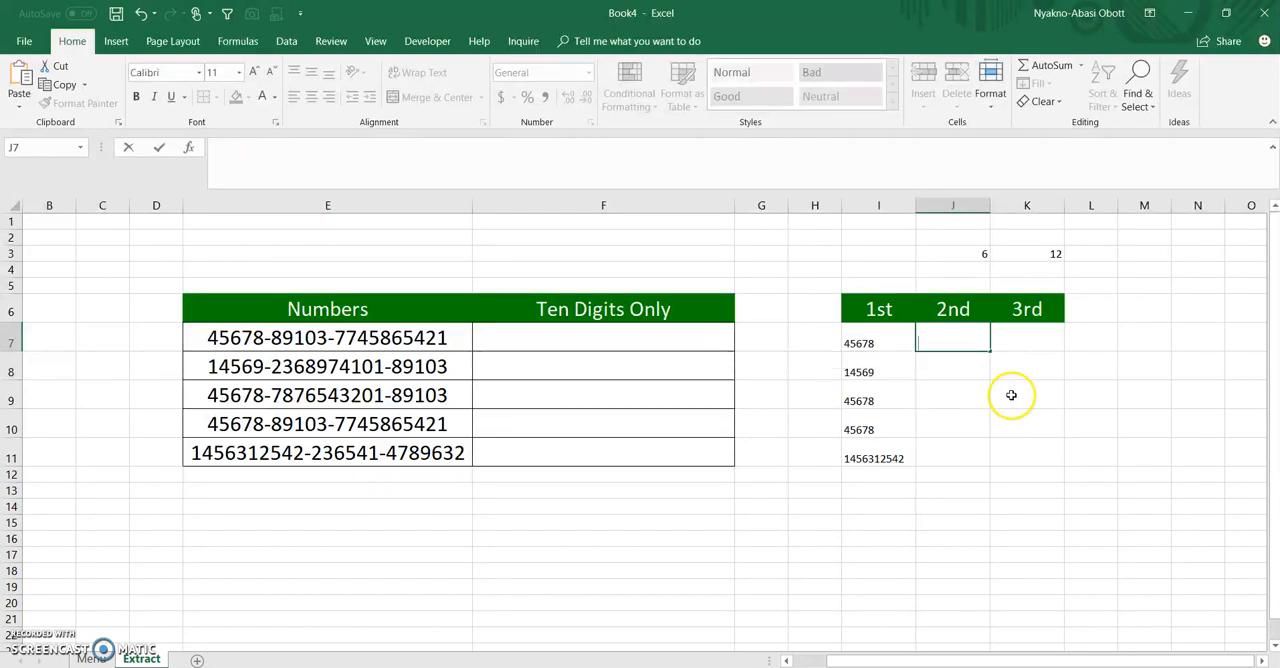
Copy FIND("-",E7) from J3's formula without the equals sign and display the Clipboard history, leaving the formula unchanged
left_click(955, 254)
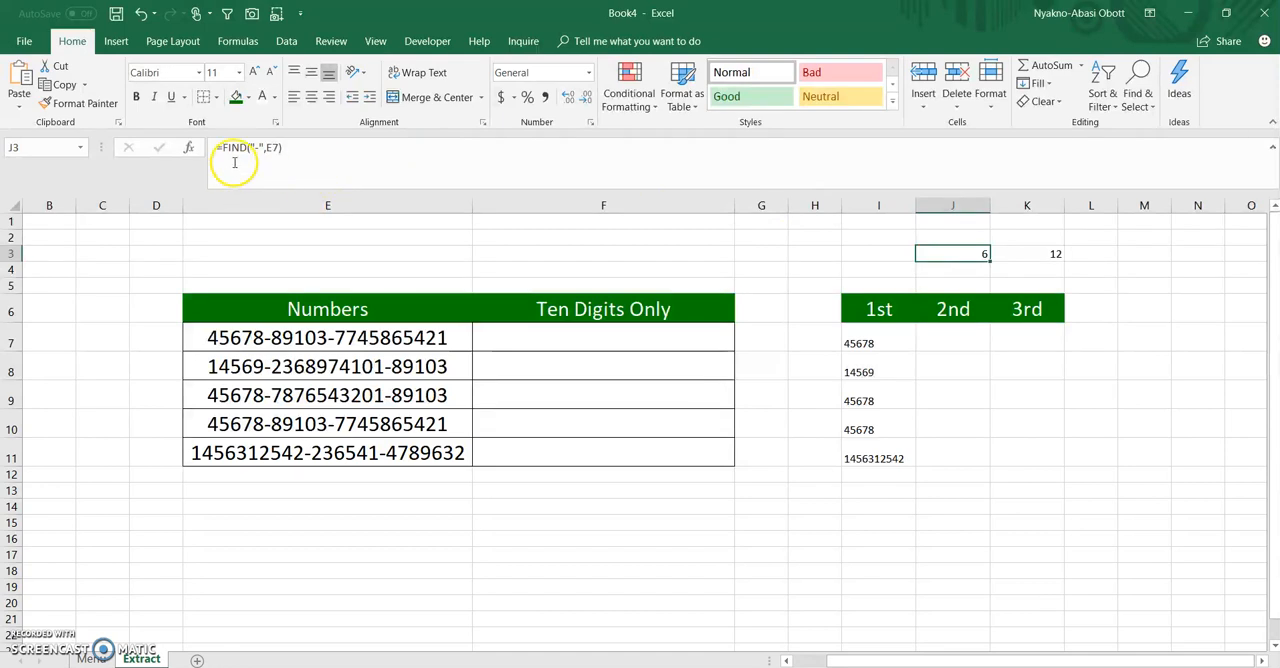
left_click_drag(222, 147, 284, 147)
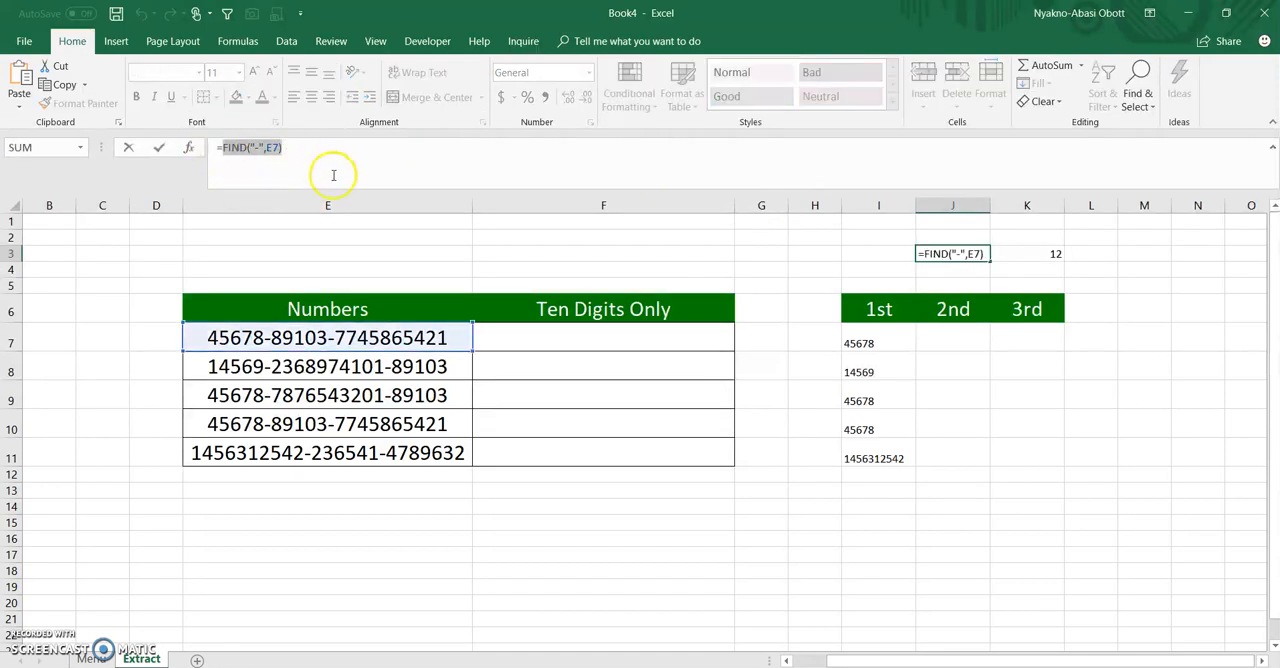
left_click(118, 122)
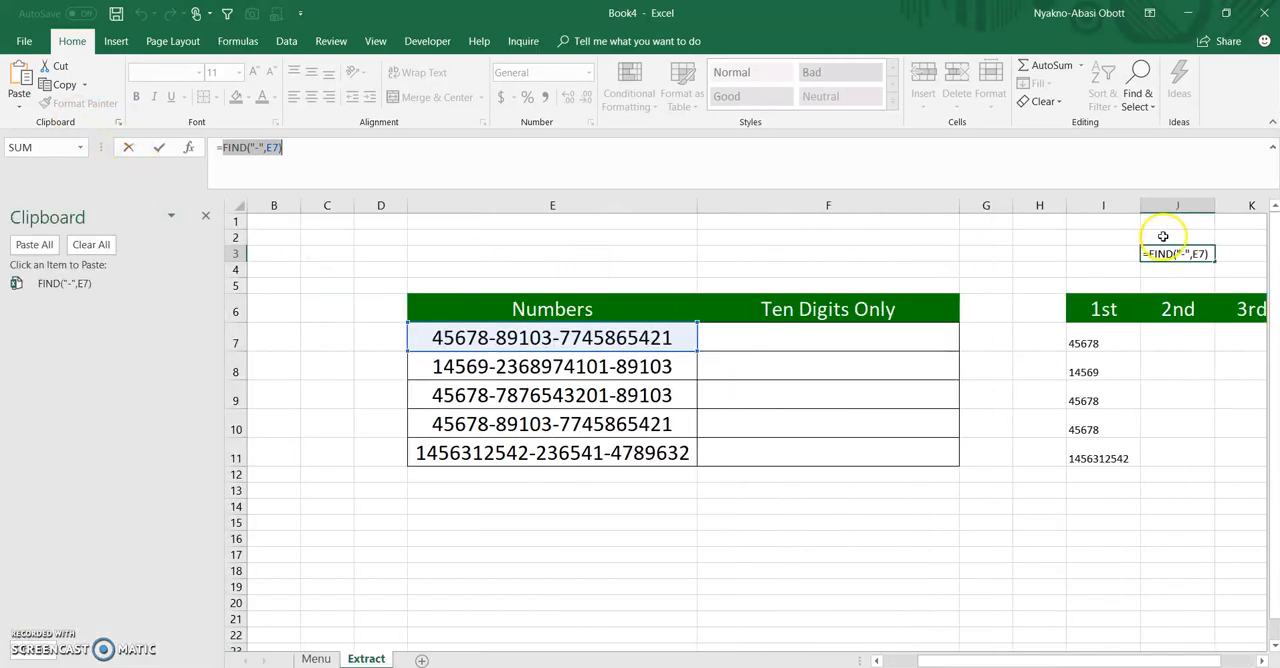
left_click(1260, 661)
left_click(1260, 661)
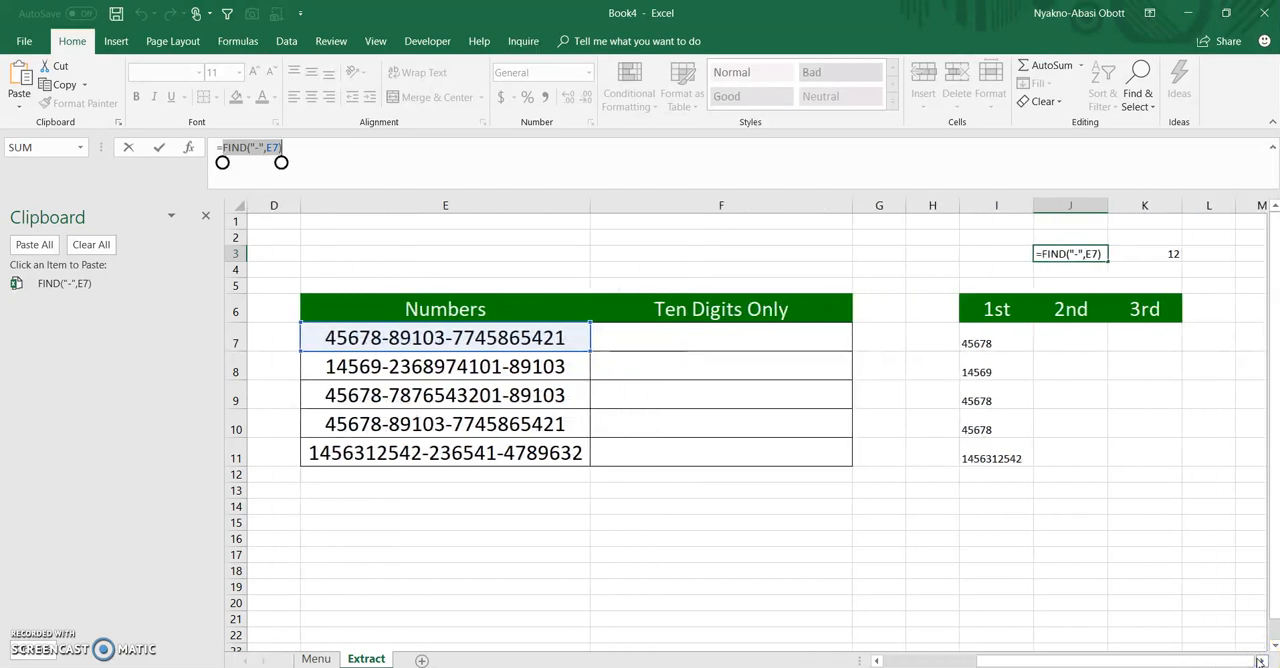
left_click(1260, 661)
key("ctrl+Return")
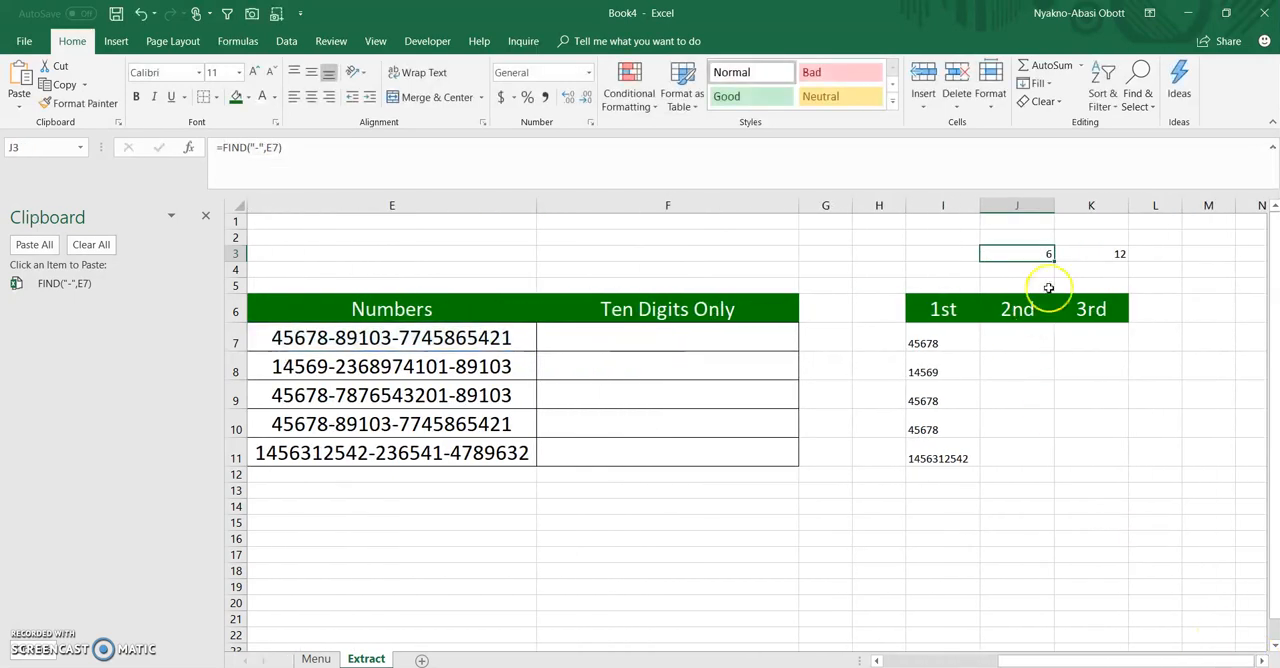
Copy FIND("-",E7,FIND("-",E7)+1) from K3's formula without the equals sign, leaving the cell unedited
left_click(1088, 254)
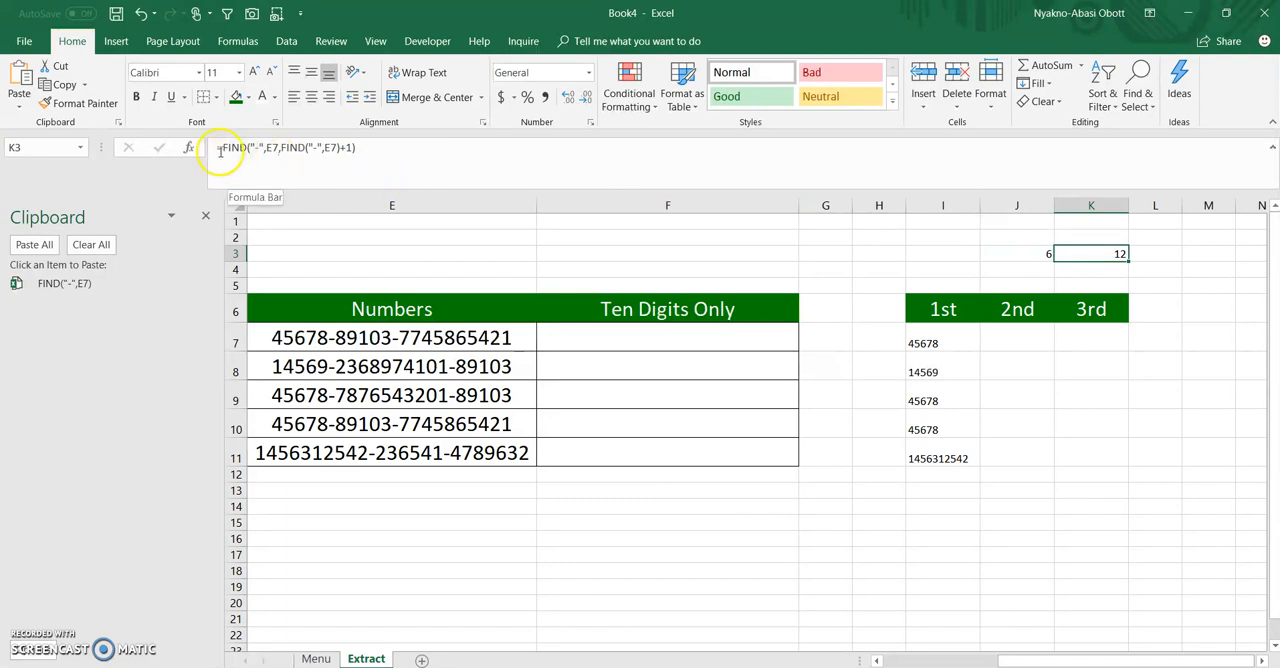
left_click_drag(222, 147, 371, 148)
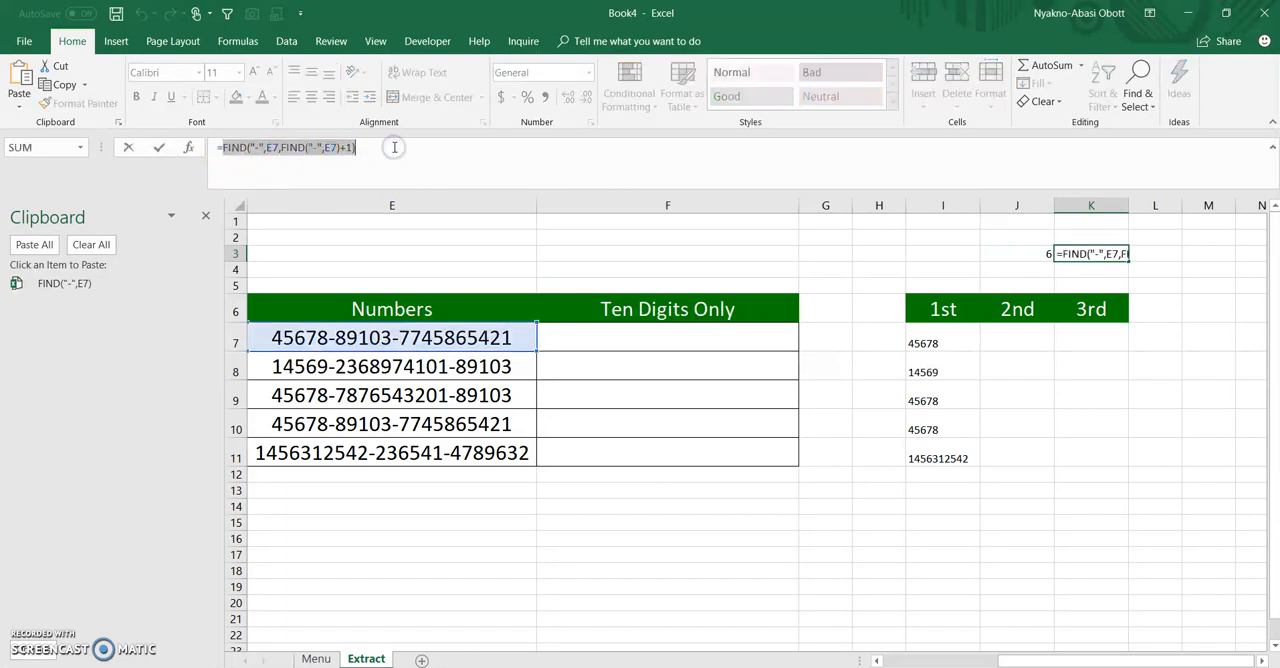
key("ctrl+c")
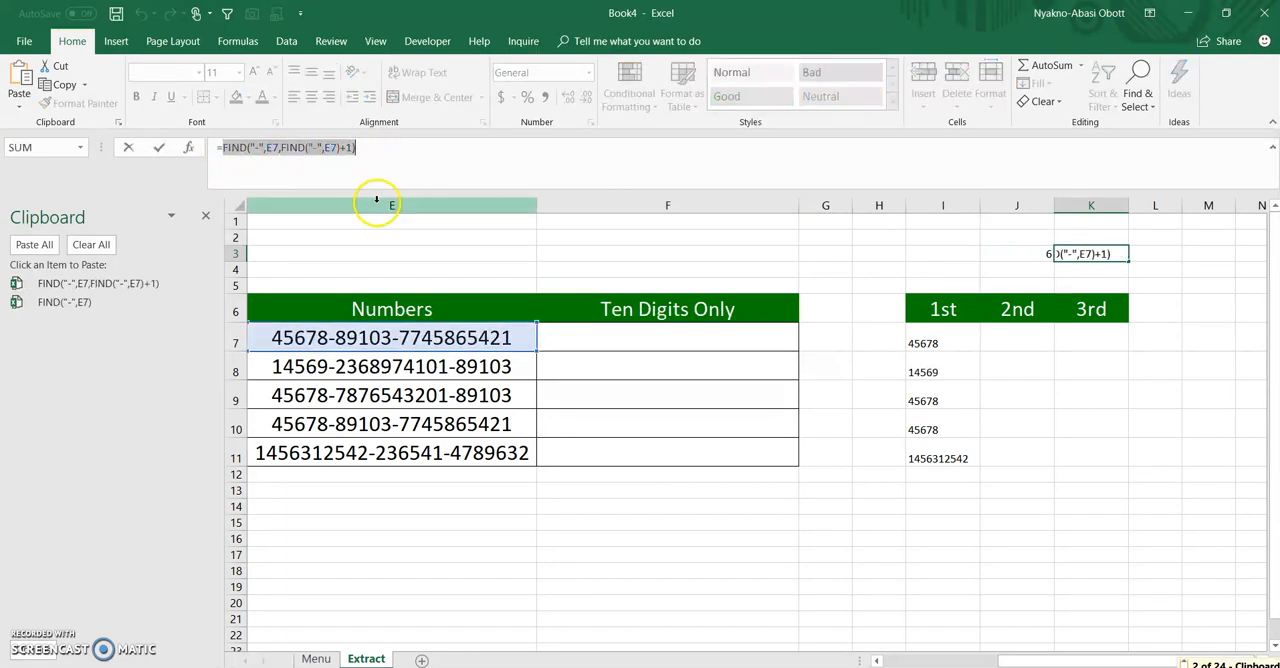
key("Escape")
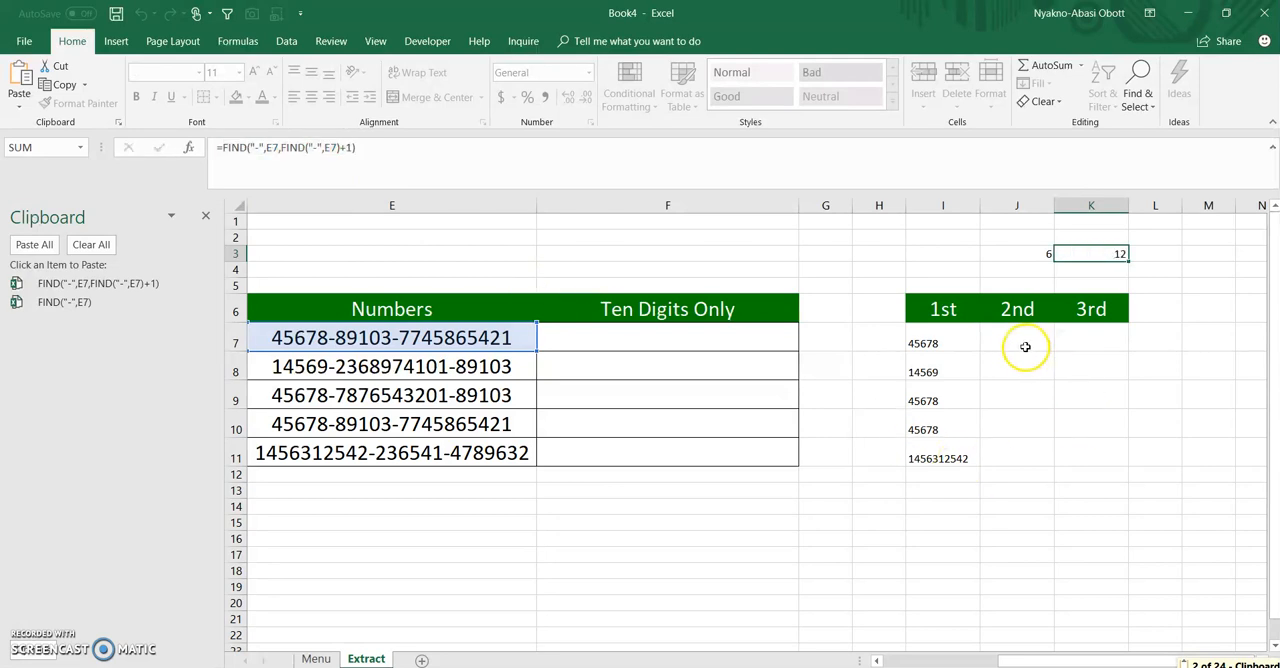
Enter =MID(E7,FIND("-",E7)+1,FIND("-",E7,FIND("-",E7)+1)-FIND("-",E7)) in J7, inserting the copied FIND expressions from the clipboard history
left_click(1025, 345)
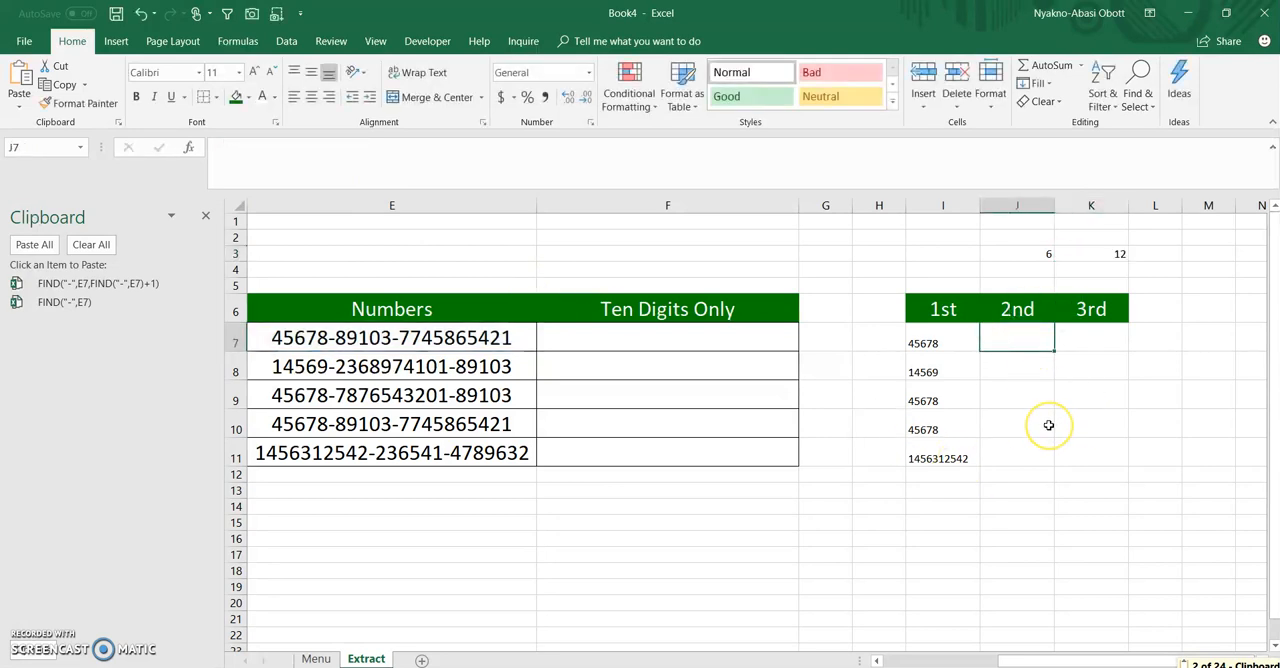
type("=mid")
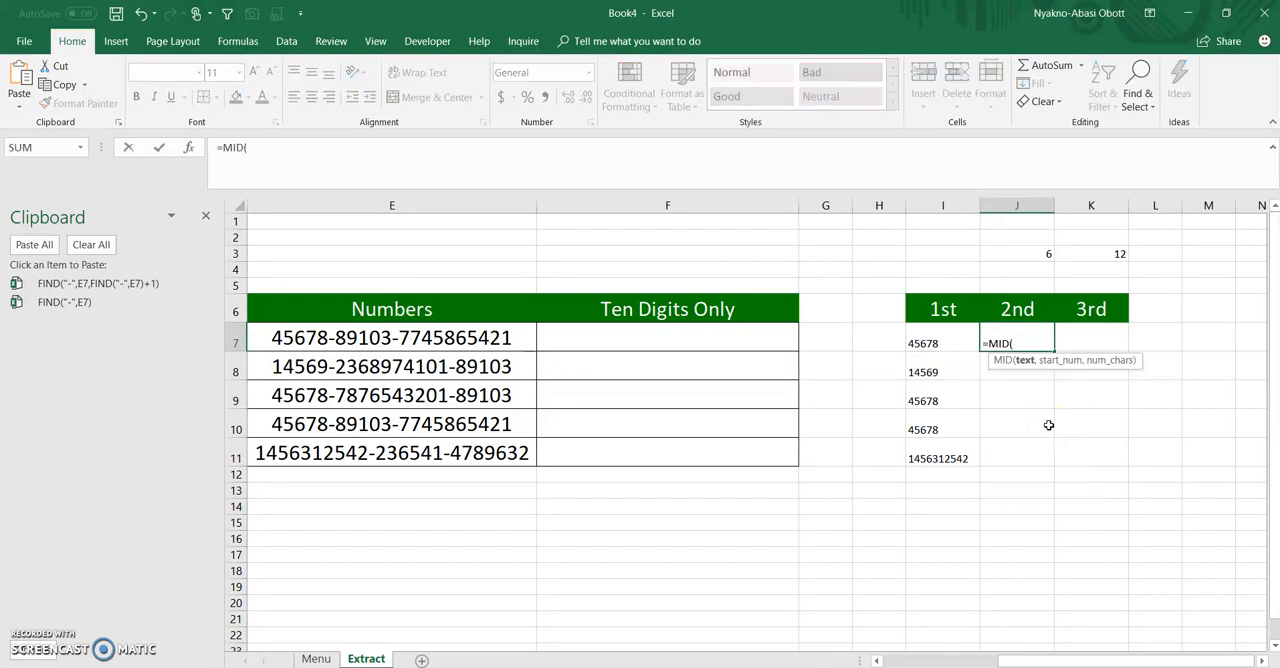
left_click(352, 336)
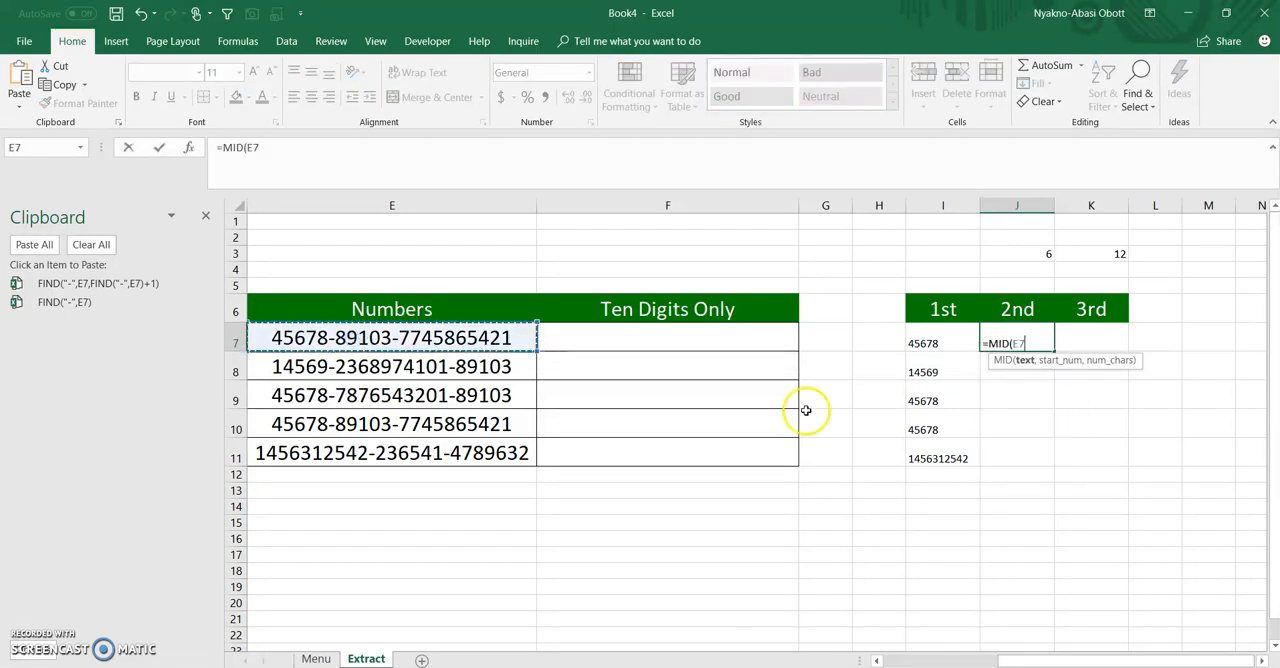
type(",")
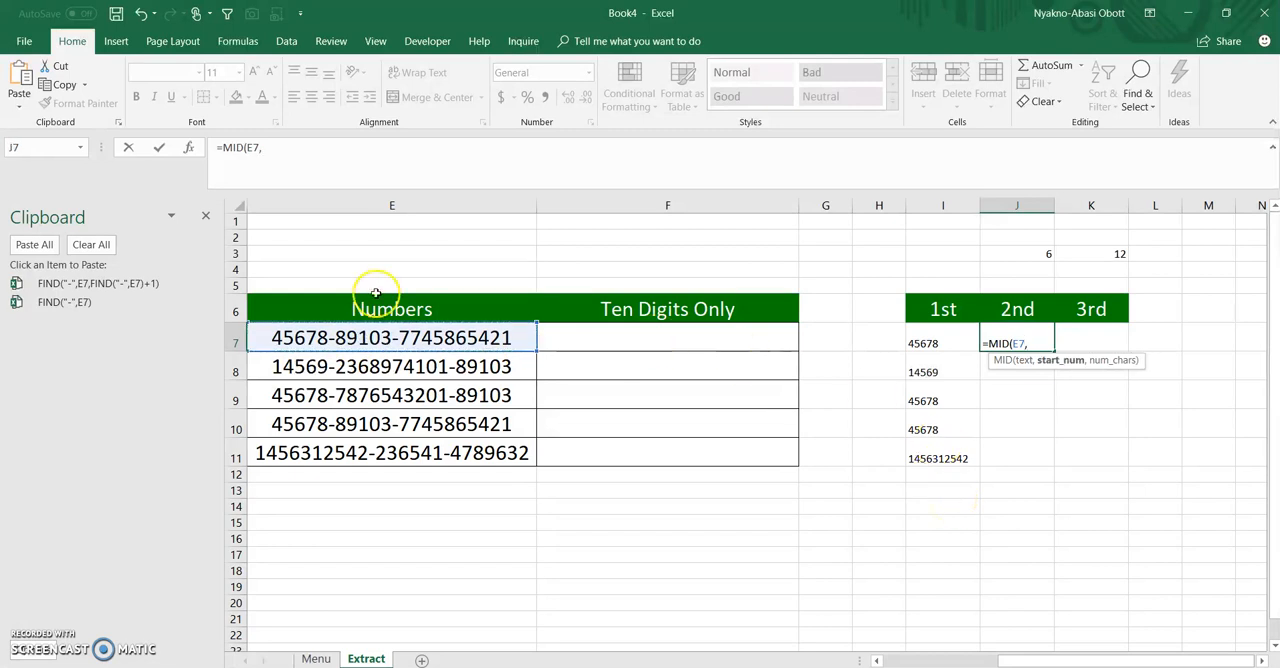
left_click(61, 303)
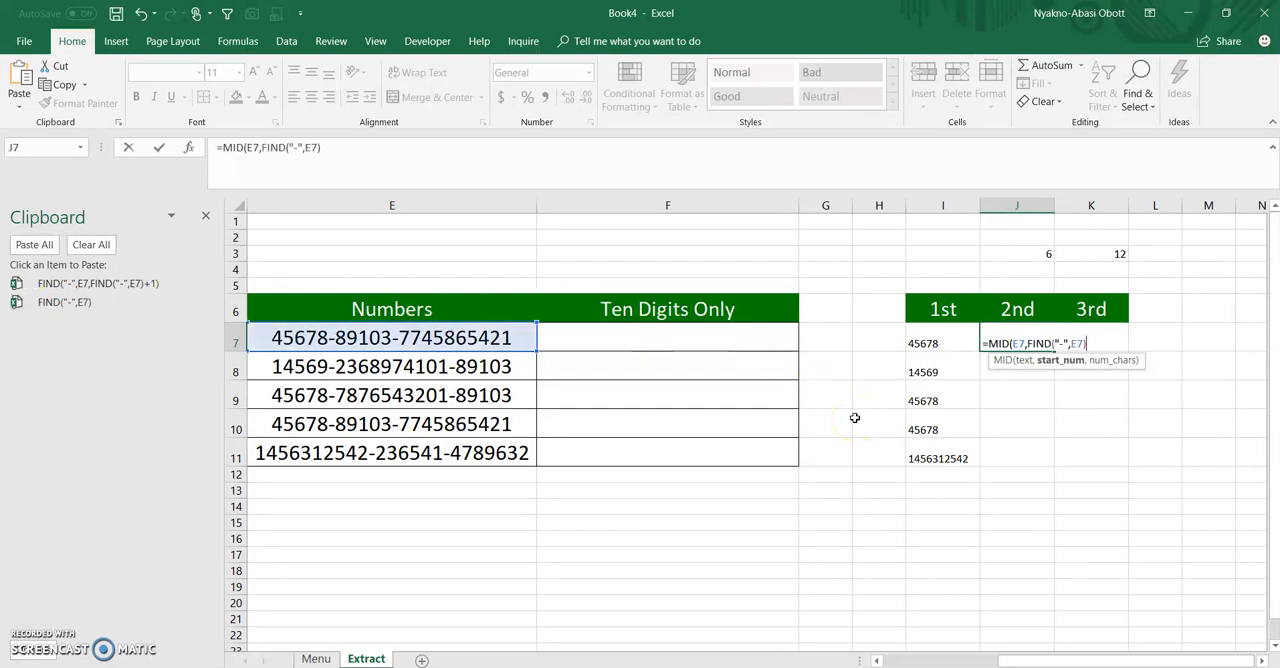
type("+1,")
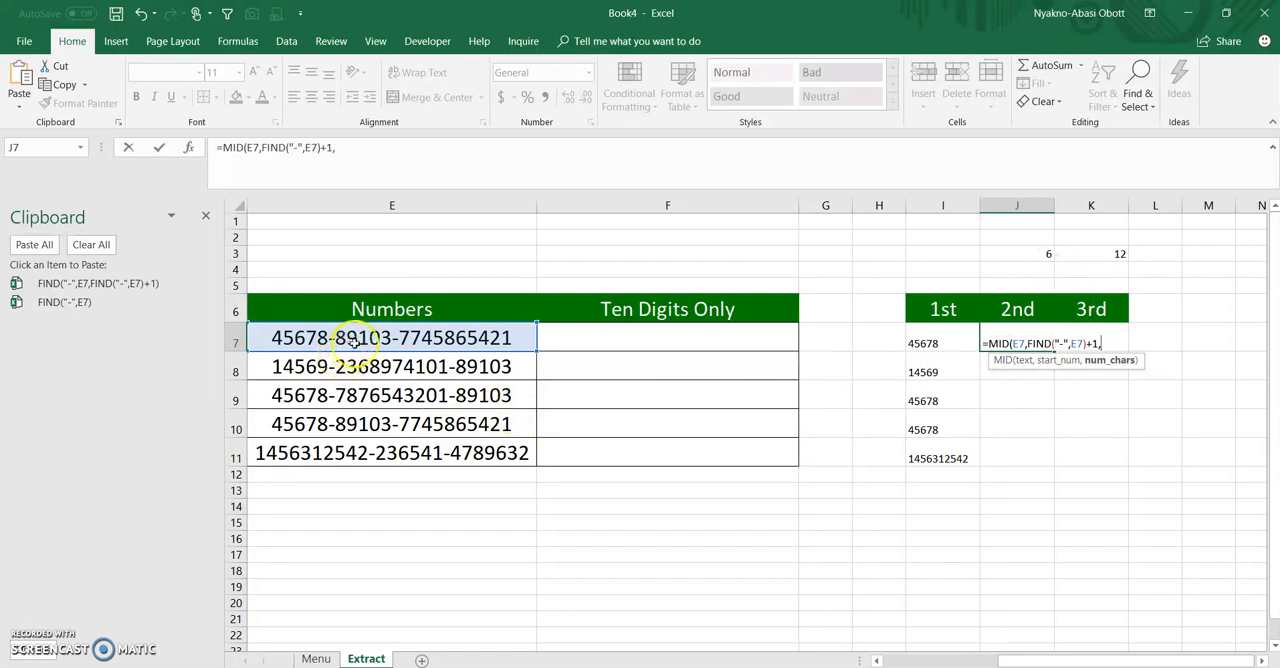
left_click(100, 285)
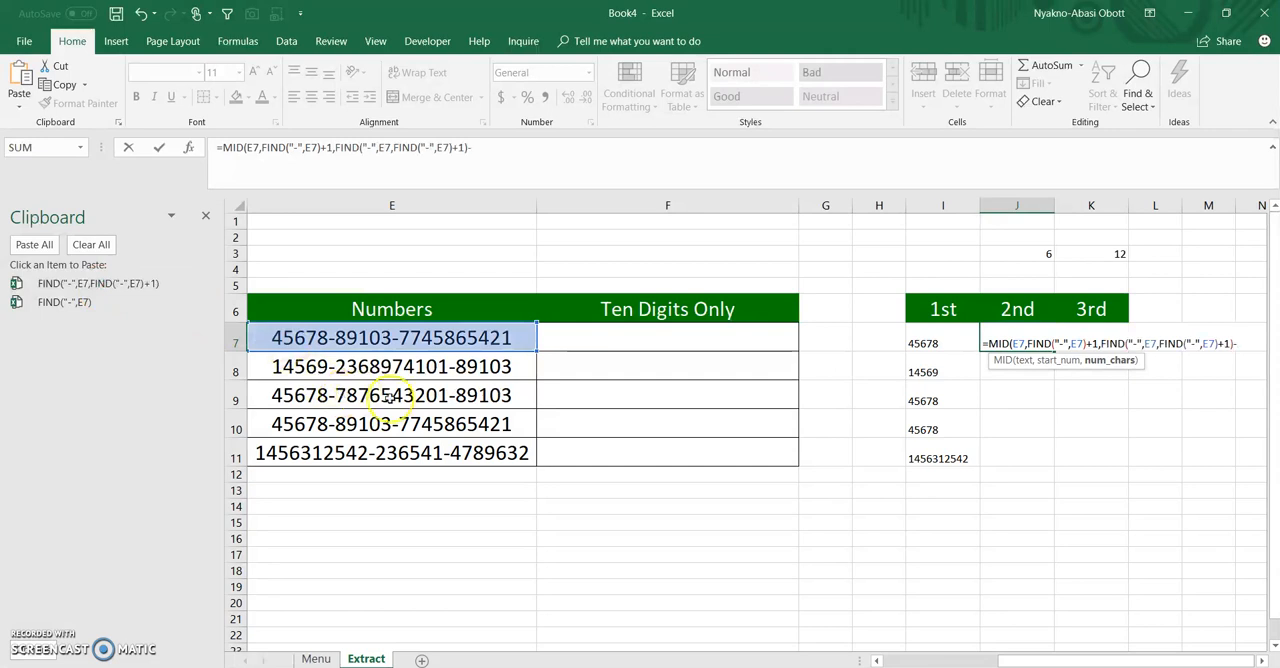
left_click(89, 304)
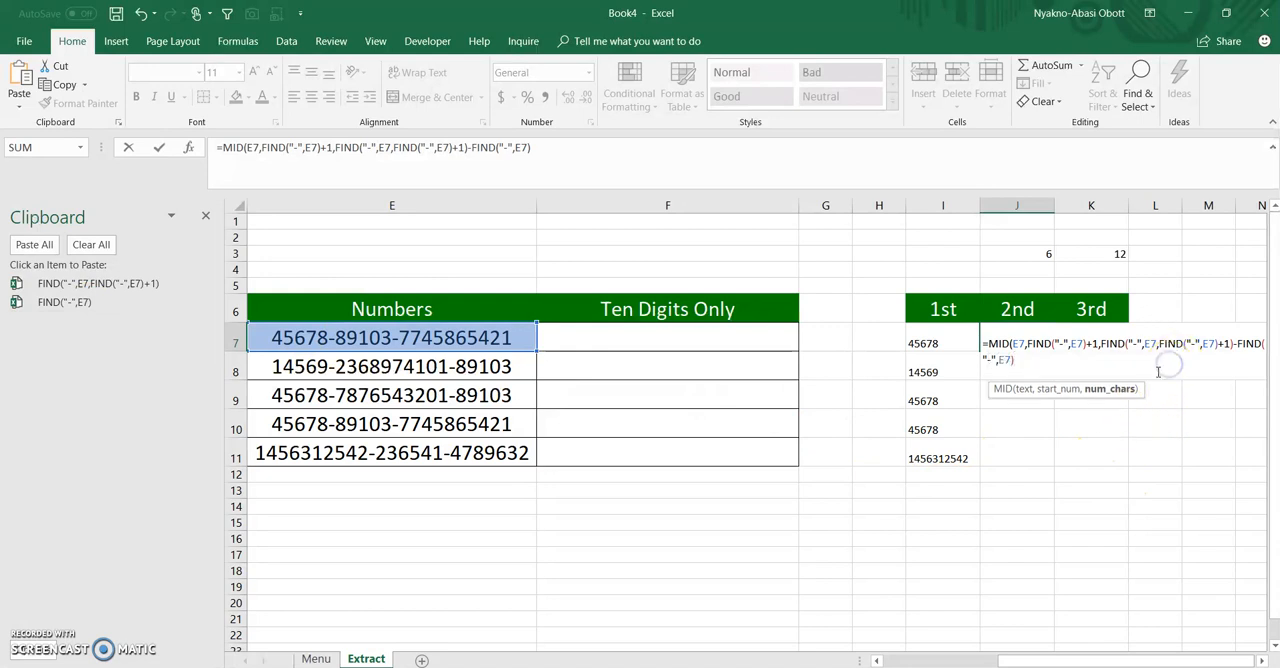
type(")")
key("Return")
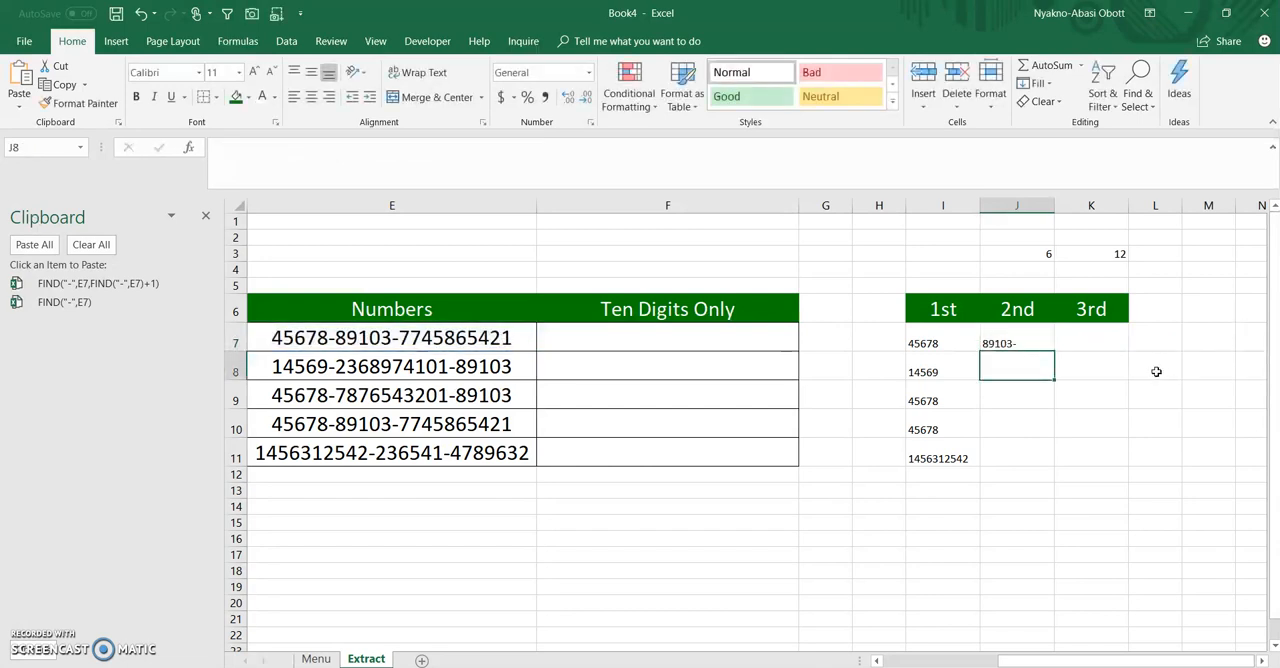
Subtract 1 from the character count in J7's MID formula so it ends -FIND("-",E7)-1), and fill the formula down to J11
left_click(1014, 343)
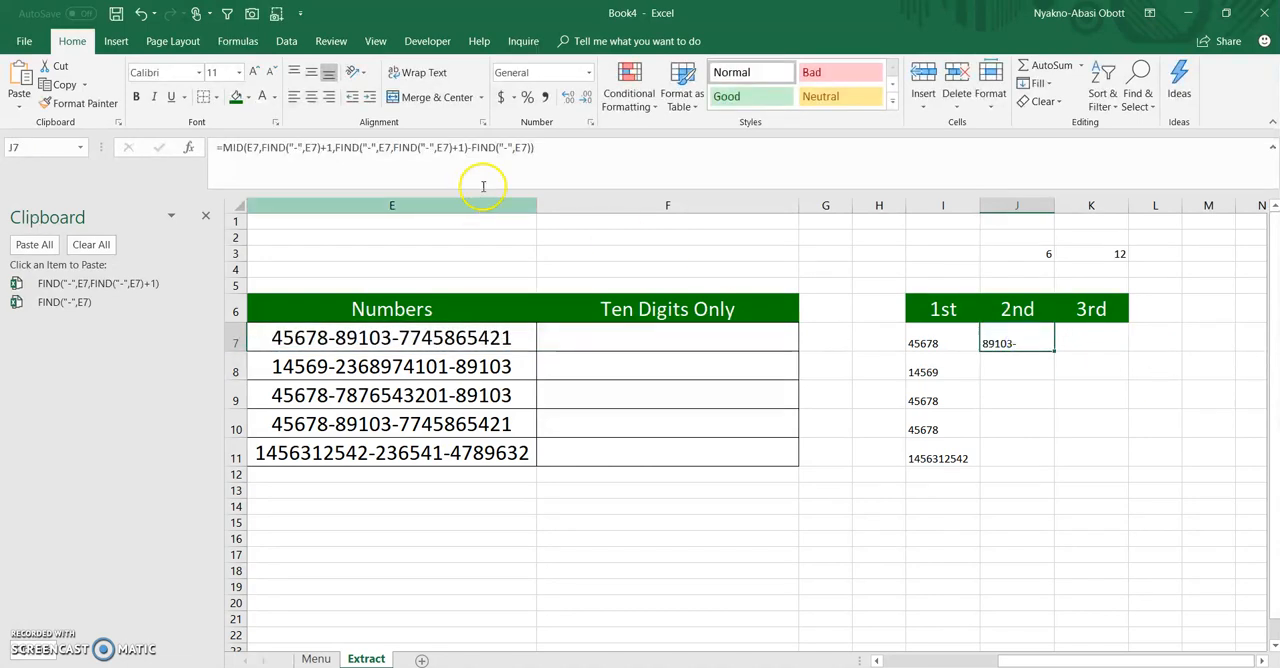
left_click(533, 148)
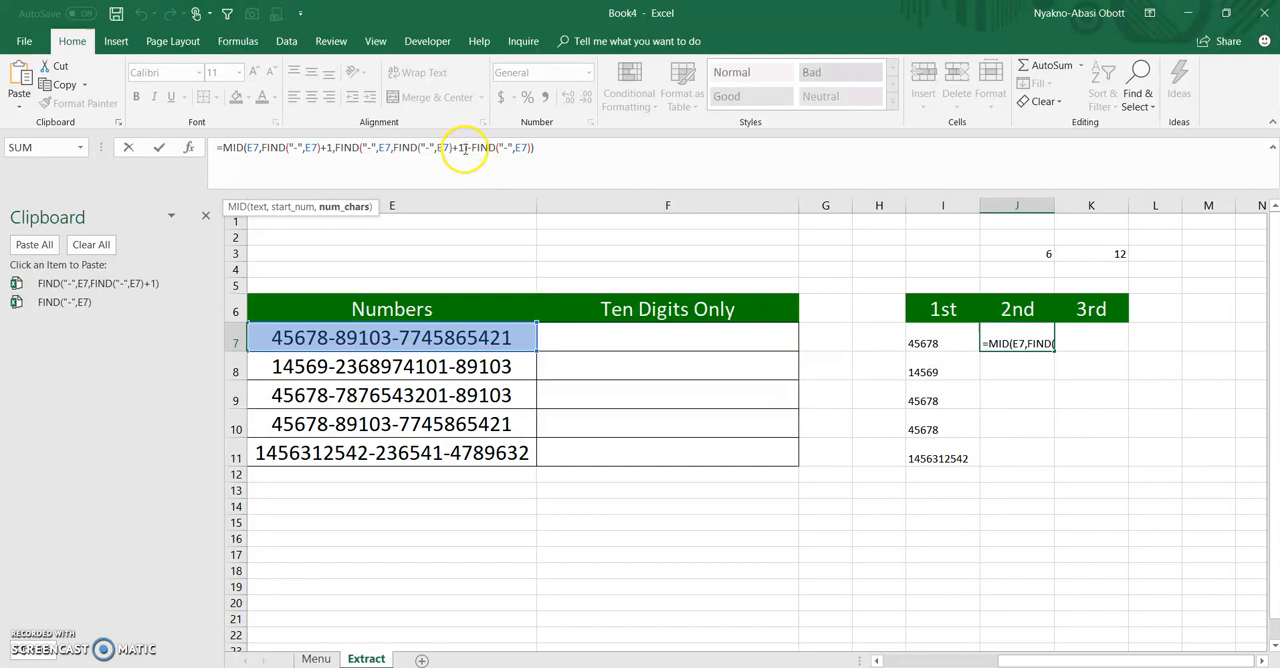
type("-1")
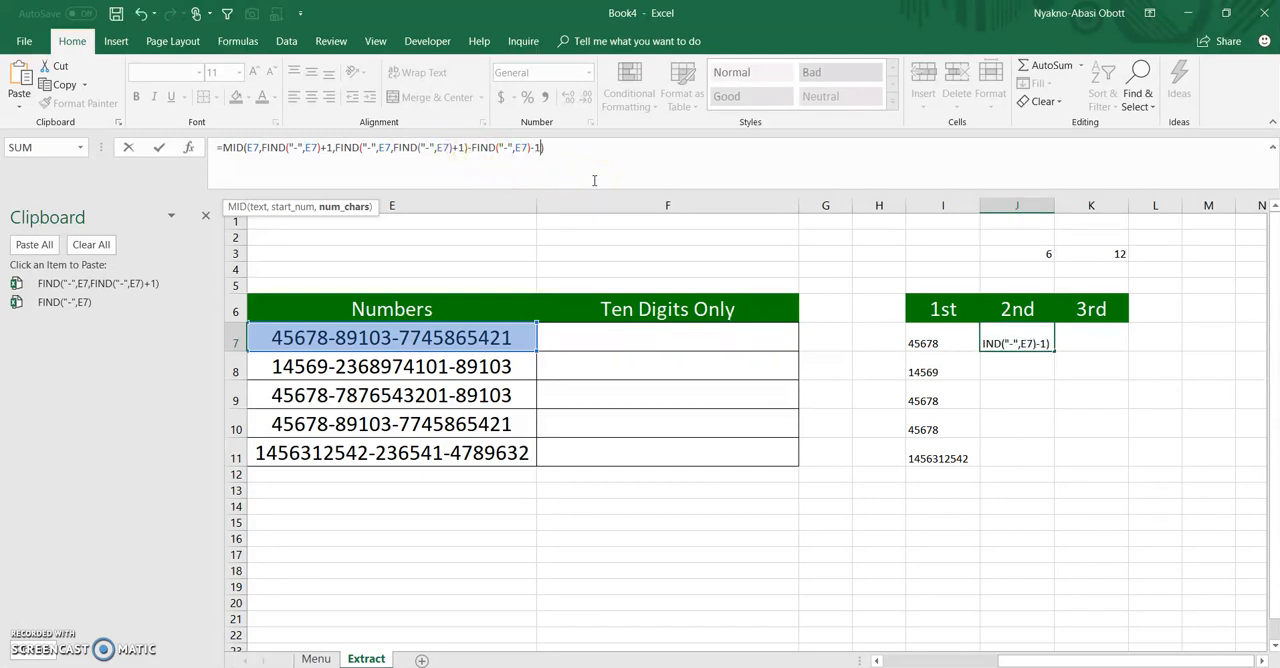
key("Return")
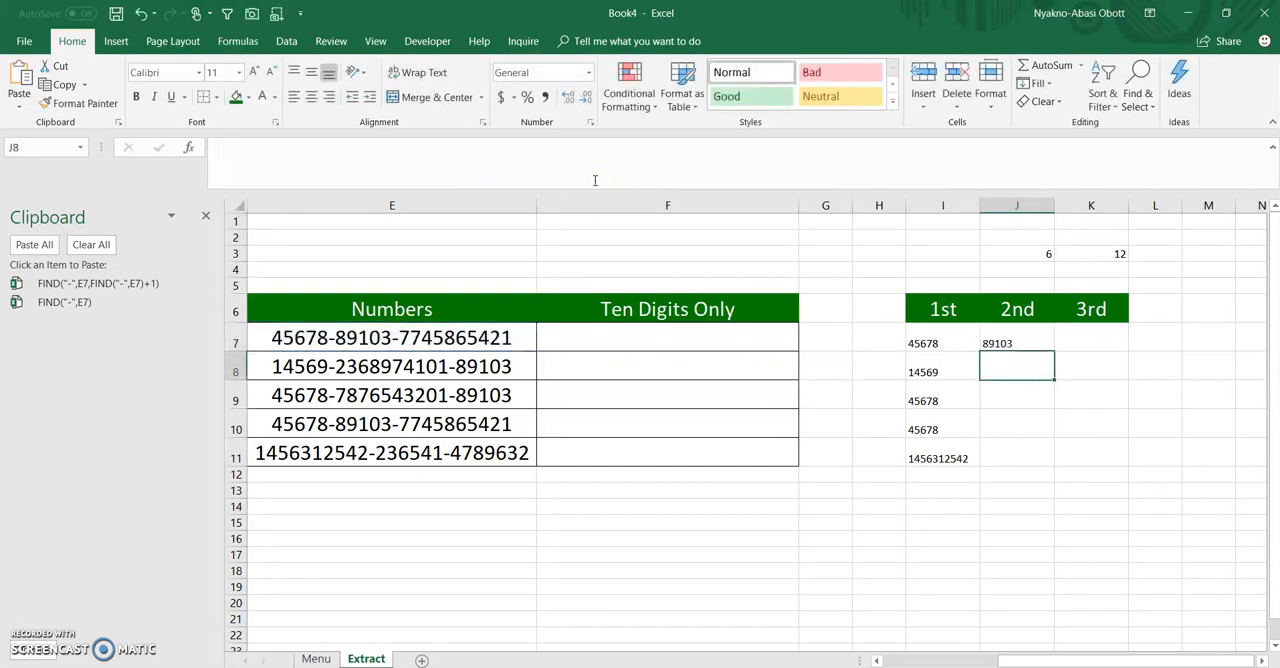
left_click(1044, 340)
double_click(1055, 350)
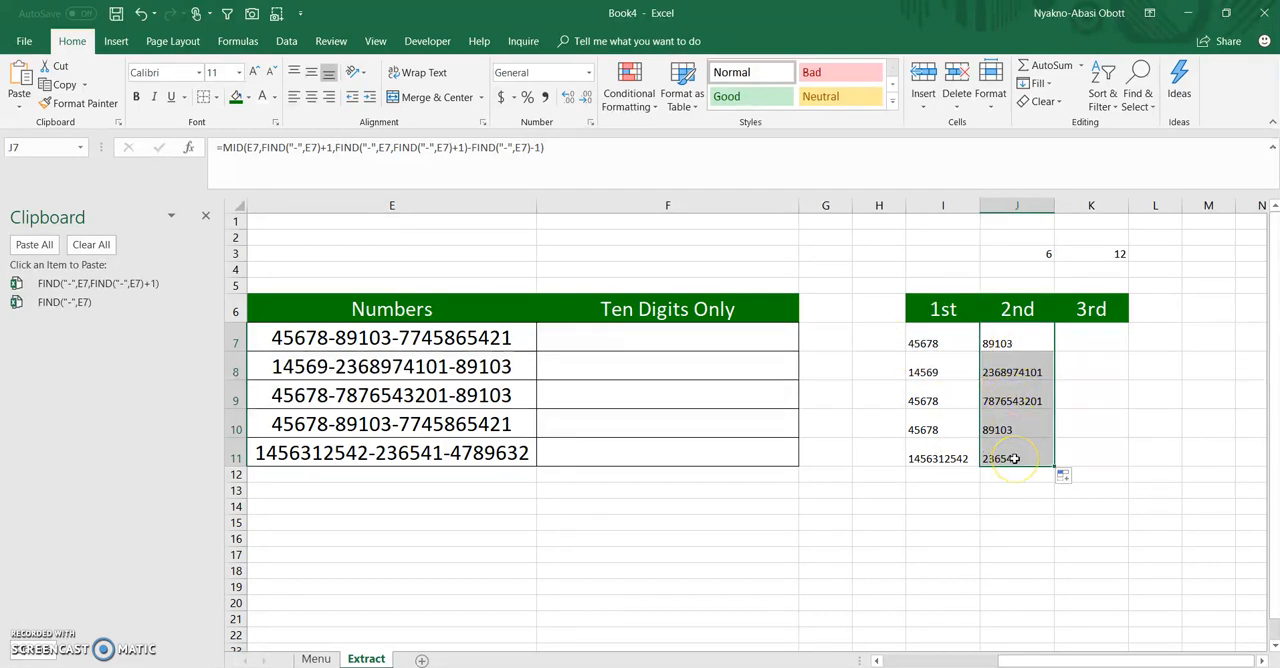
Enter =RIGHT(E7,LEN(E7)-FIND("-",E7,FIND("-",E7)+1)) in K7, reusing the copied second-hyphen expression, and fill it down to K11
left_click(1085, 343)
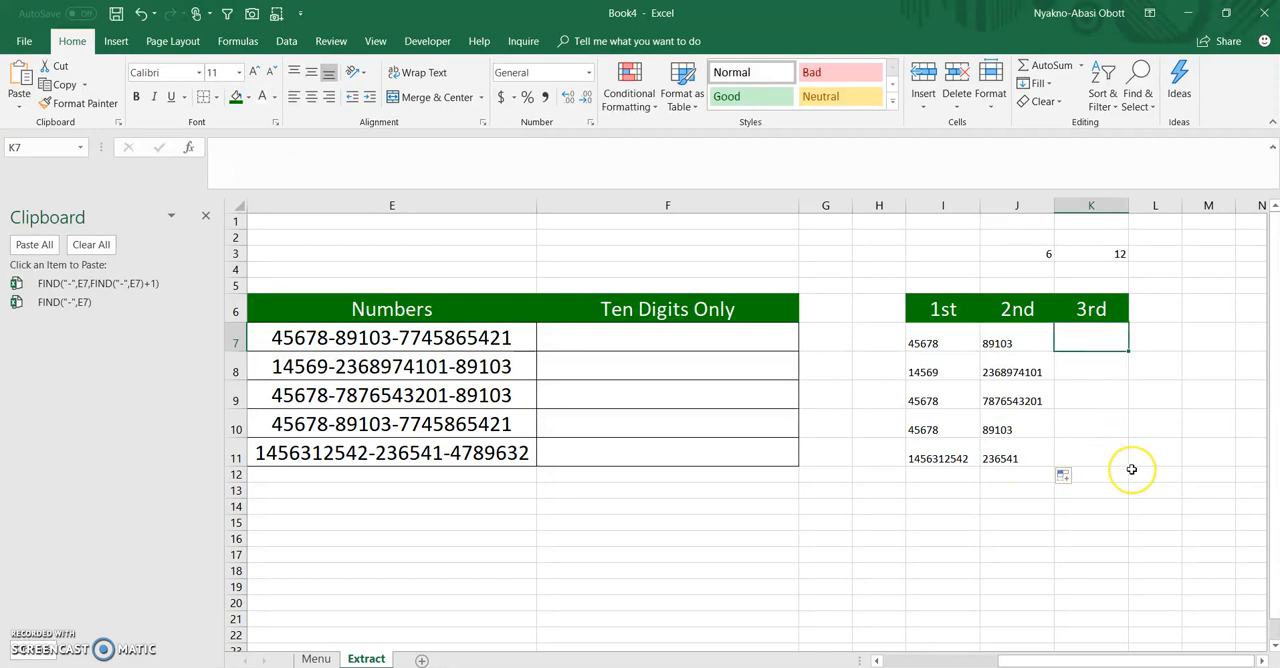
type("=right")
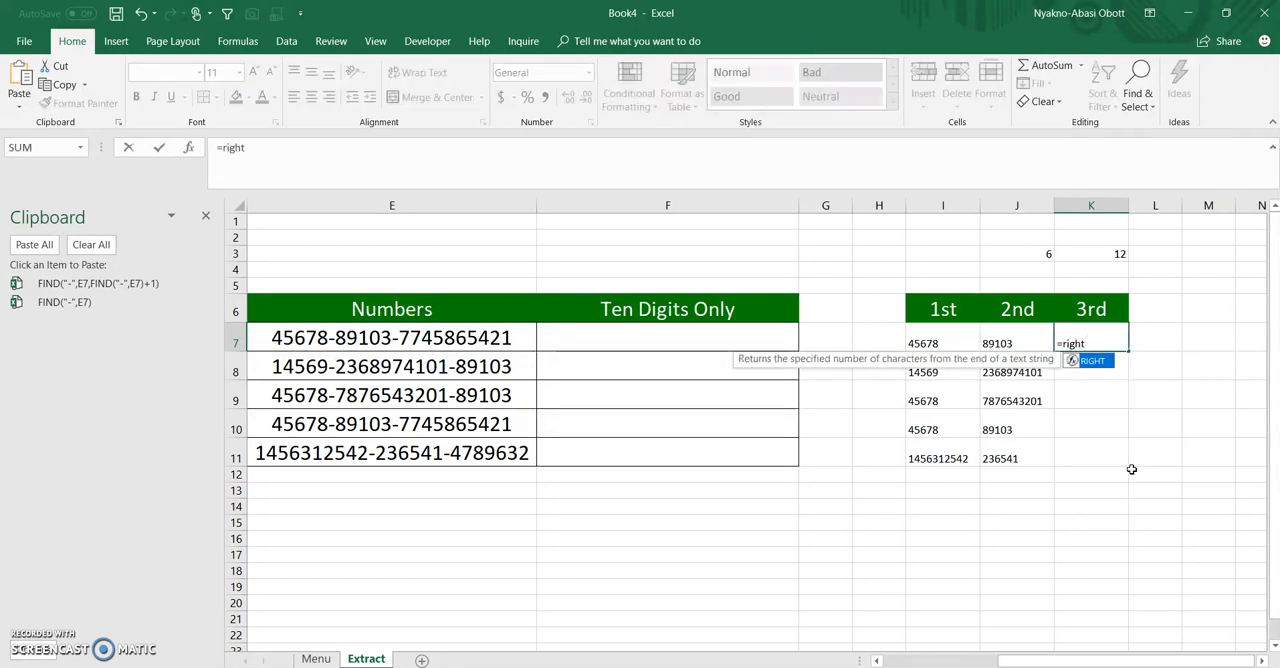
key("Tab")
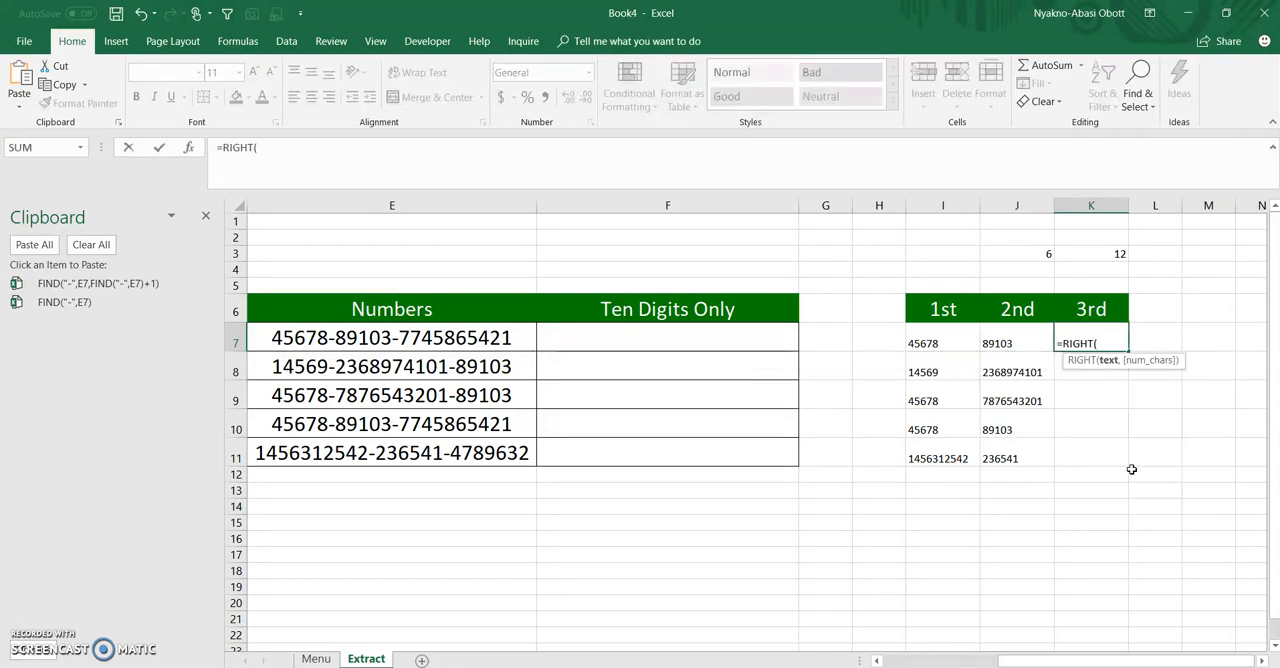
left_click(458, 343)
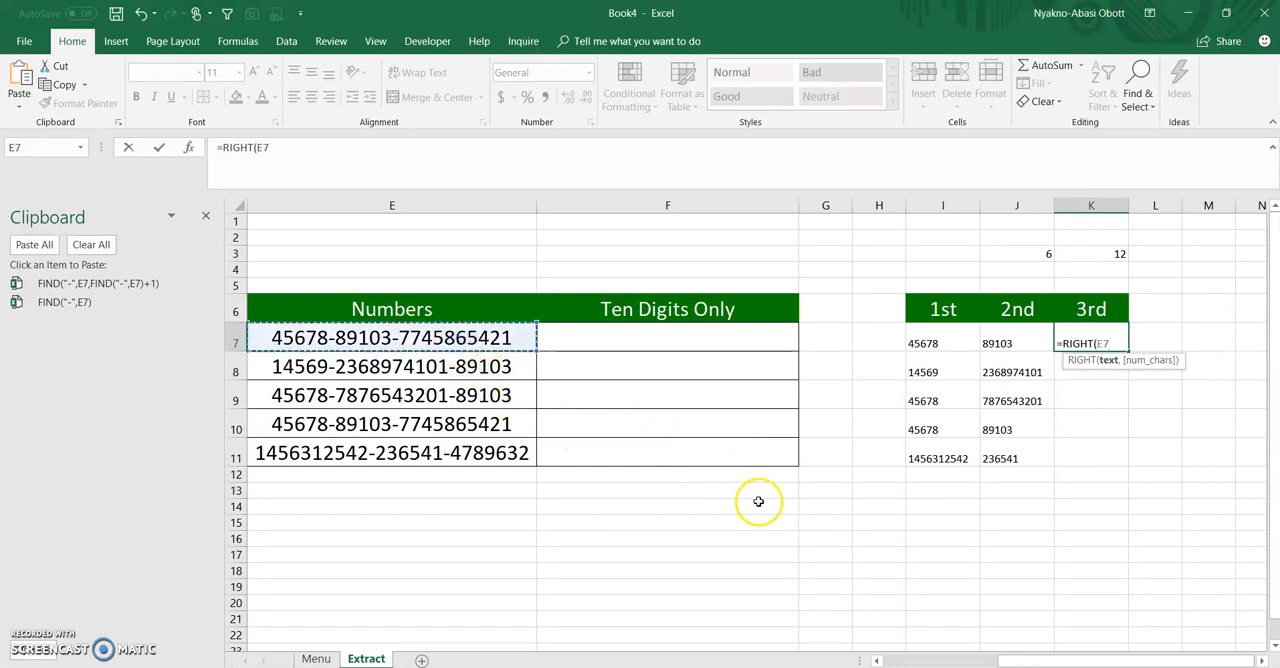
type(",")
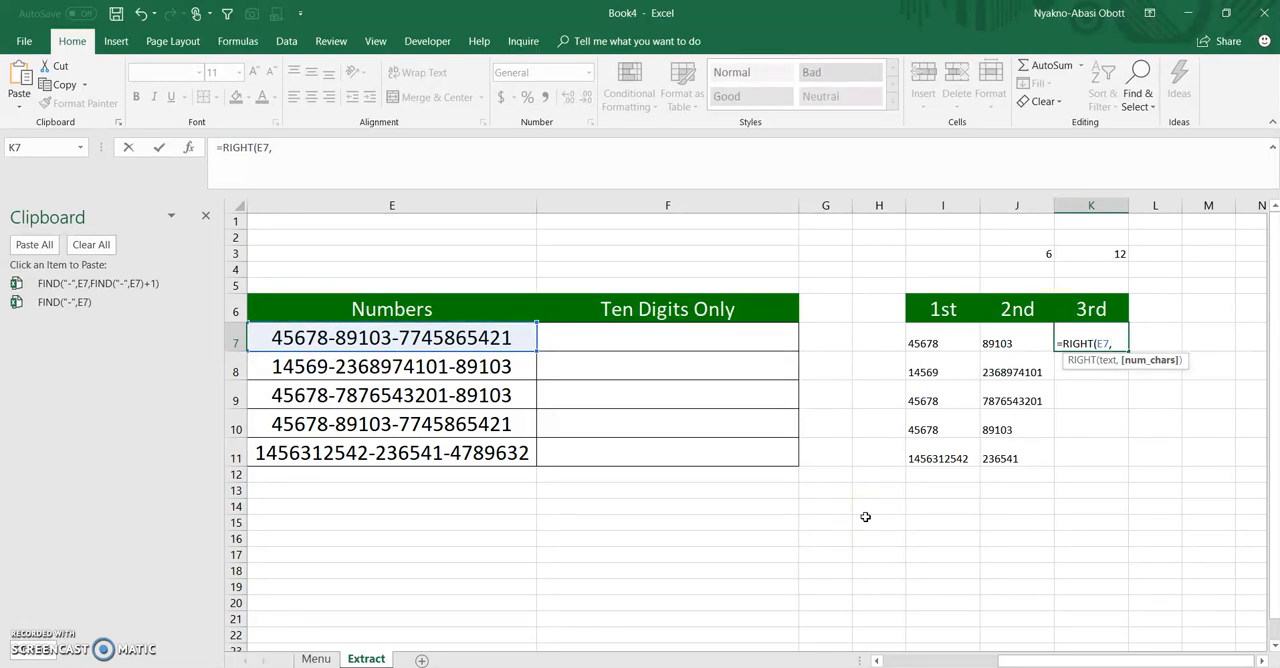
type("len")
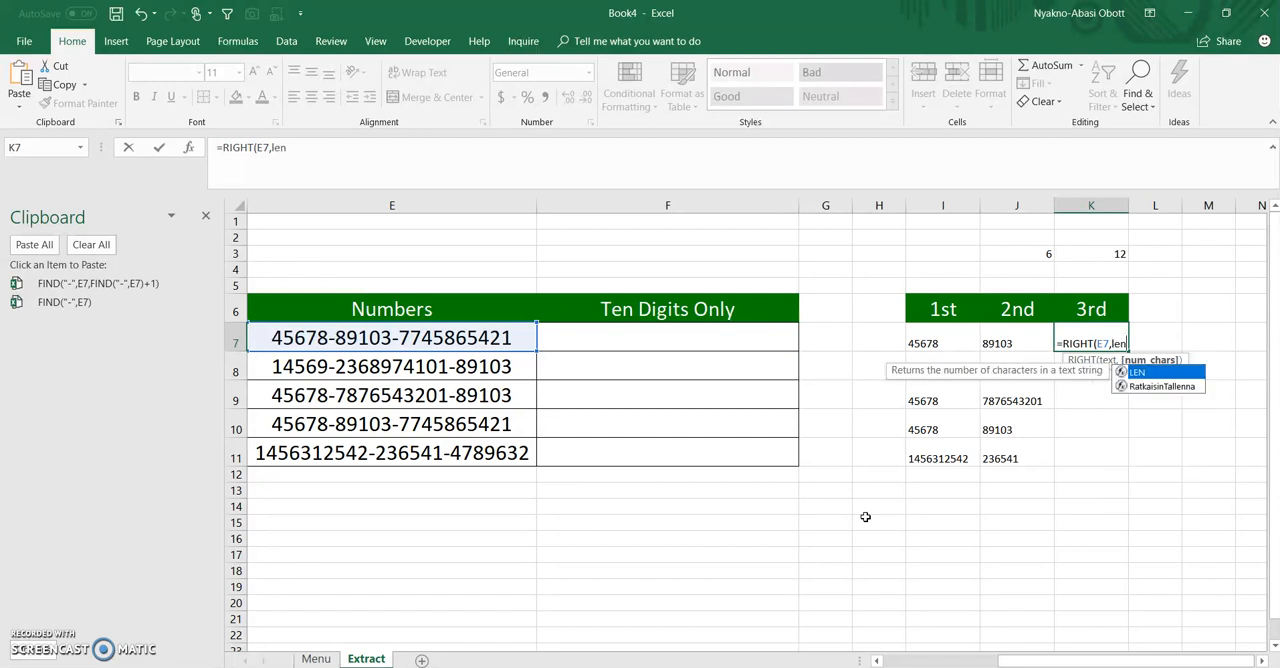
key("Tab")
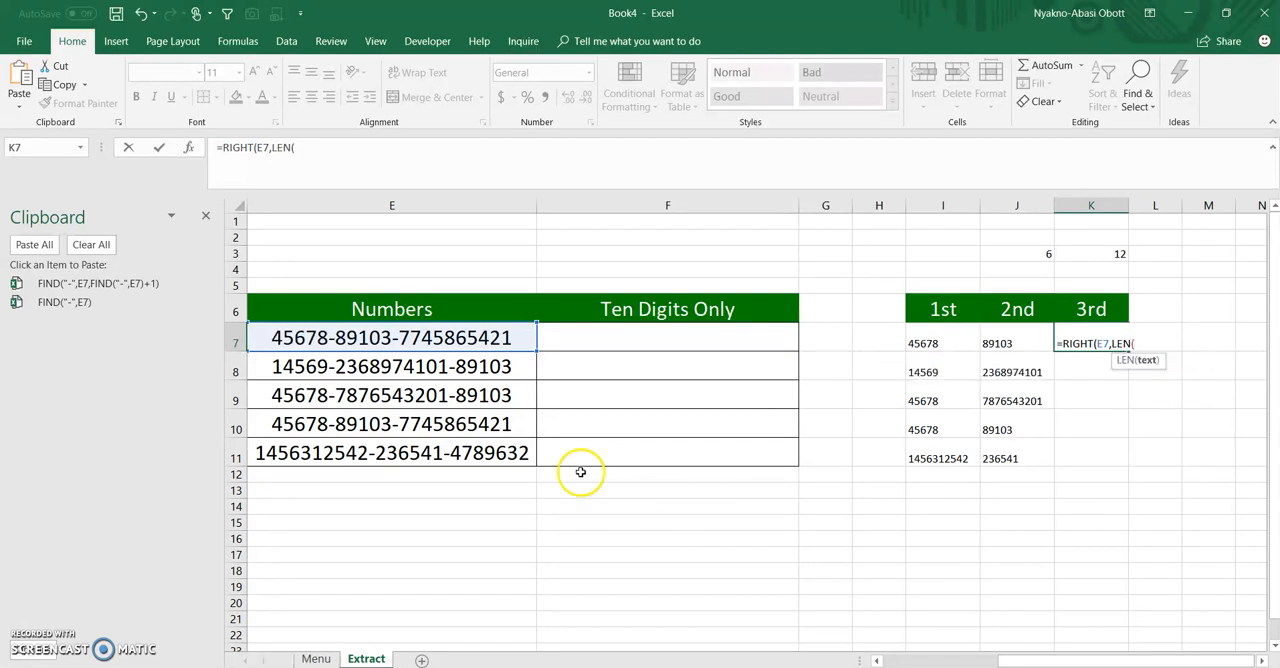
left_click(446, 338)
type(")-")
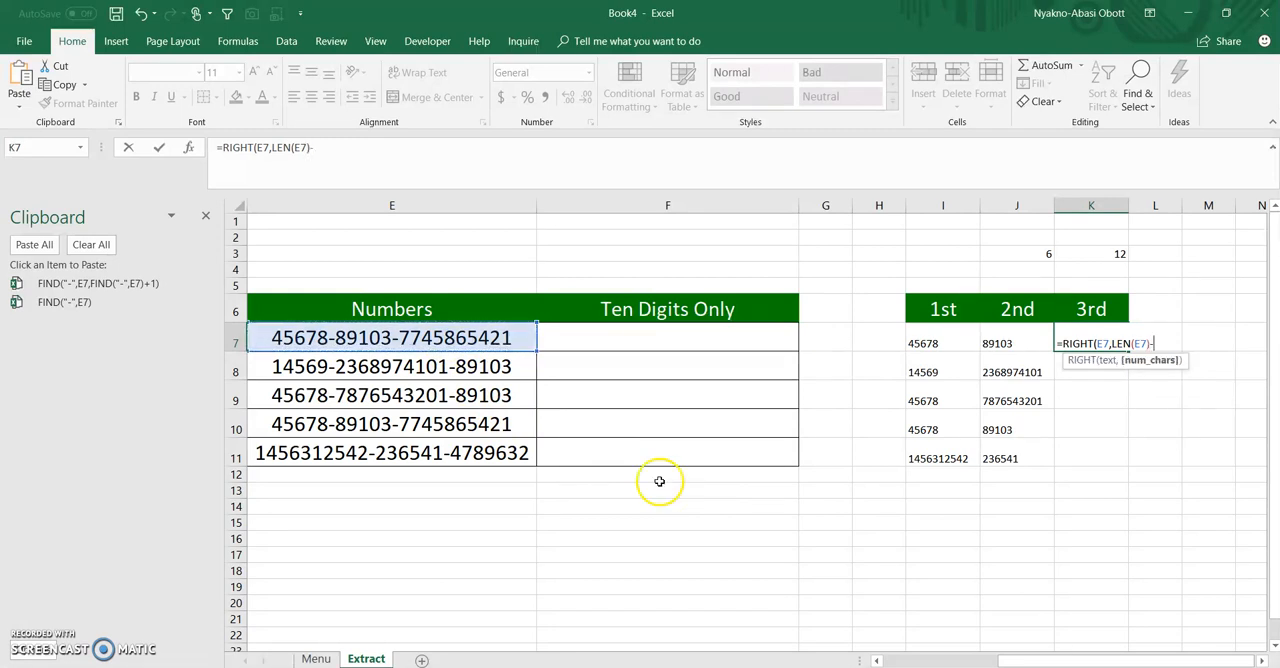
left_click(68, 285)
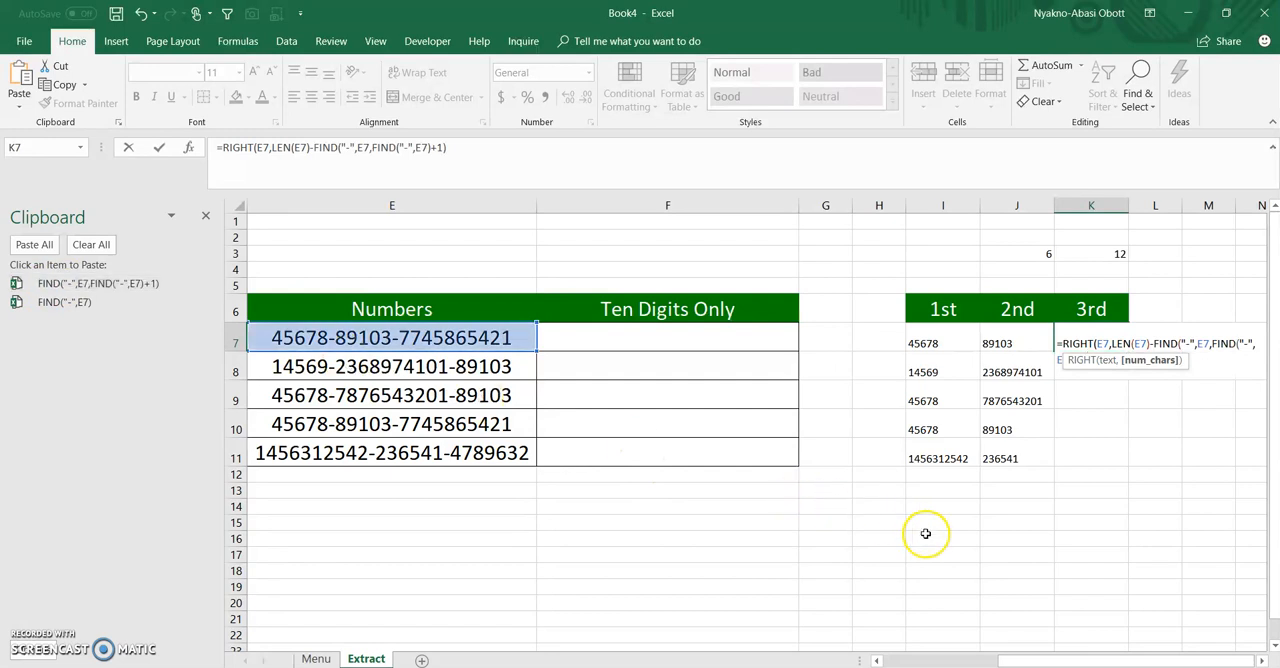
type(")")
key("Return")
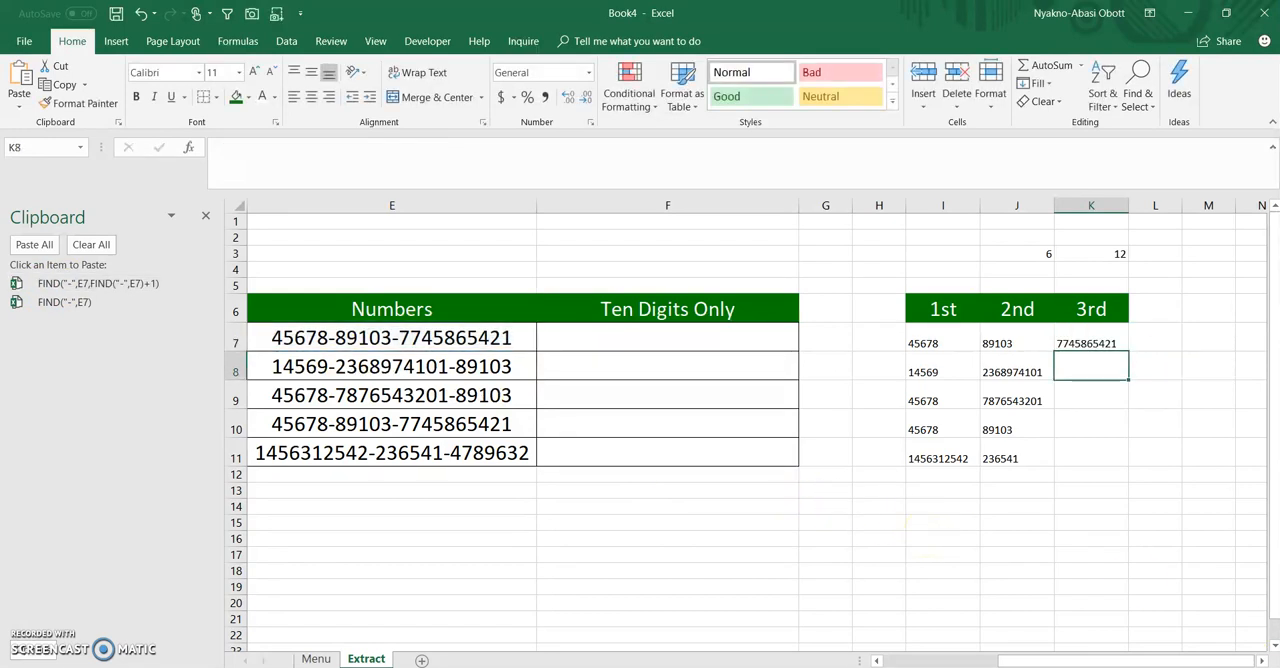
left_click(1104, 342)
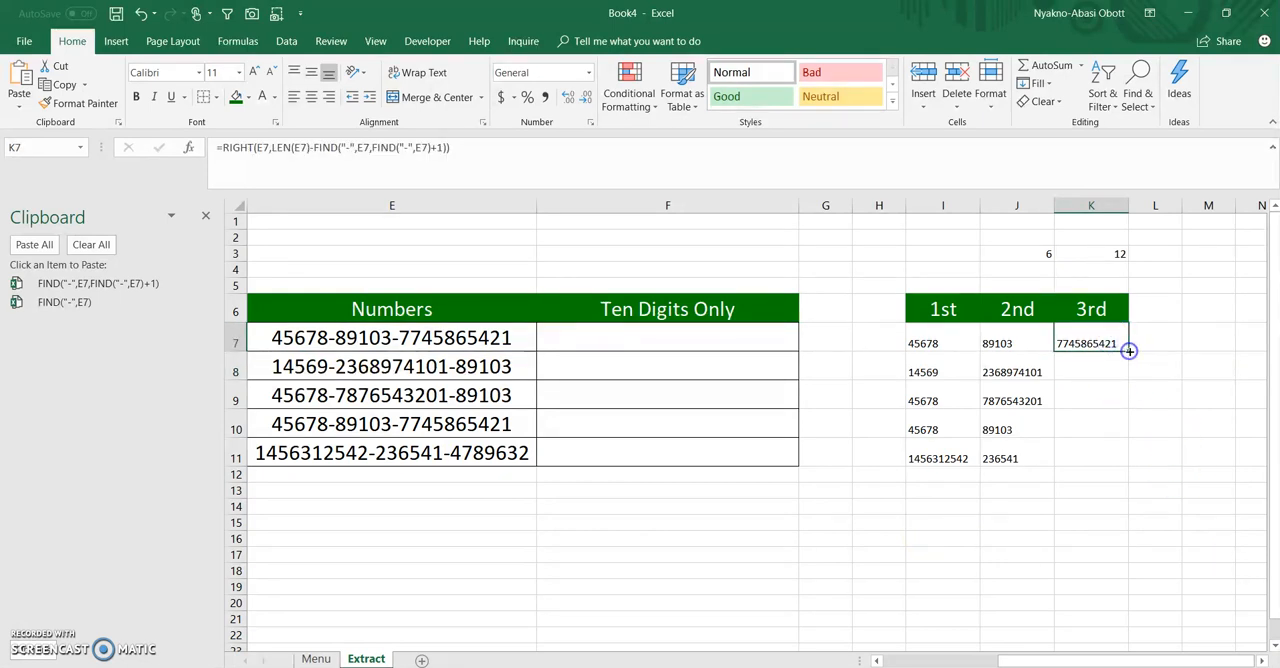
double_click(1128, 351)
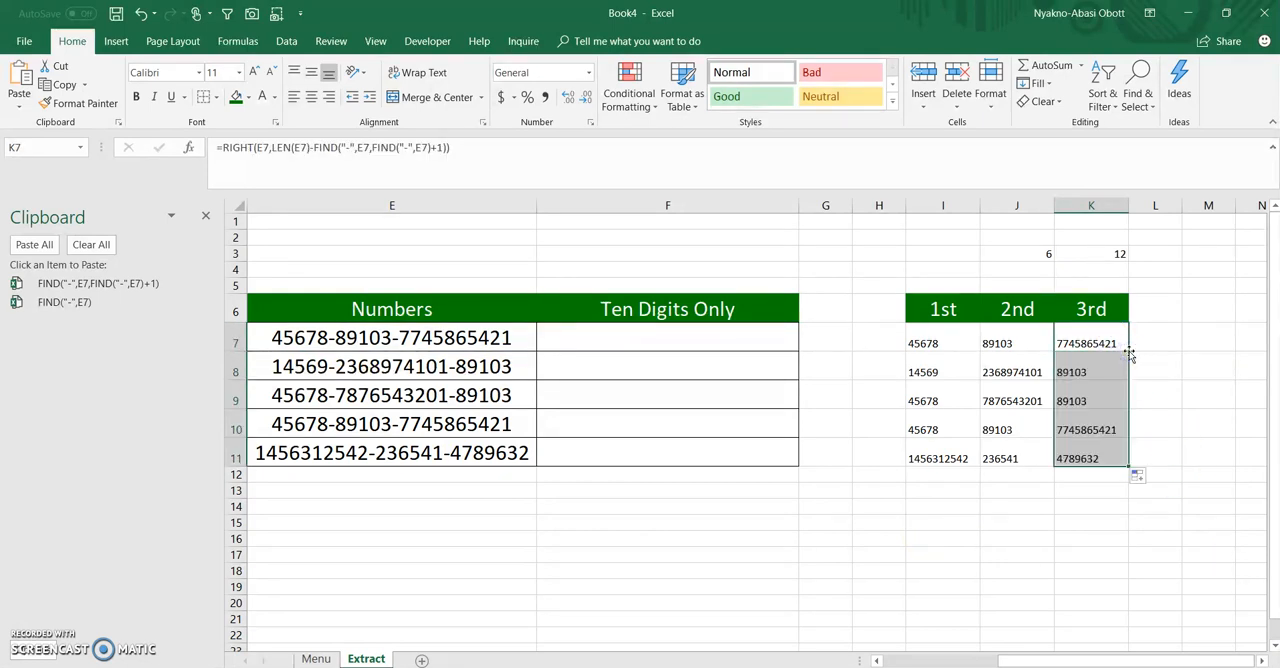
Copy LEFT(E7,FIND("-",E7)-1) from I7's formula without the equals sign, leaving the cell unedited
left_click(940, 339)
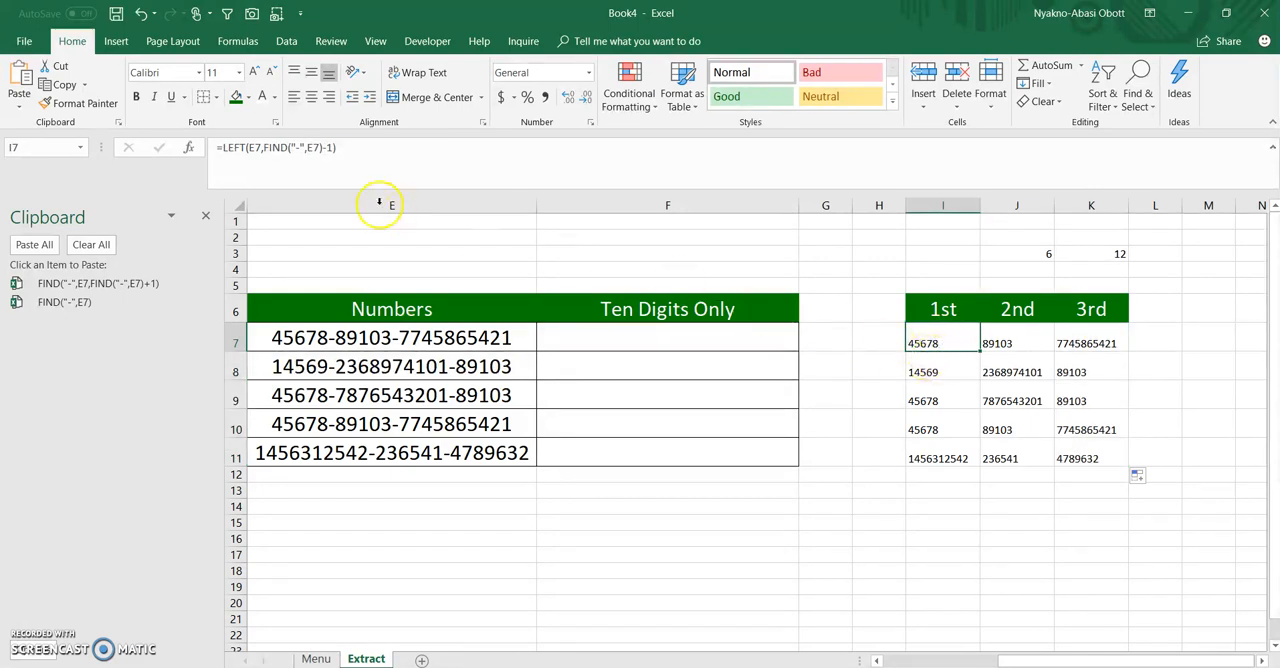
left_click_drag(352, 150, 226, 152)
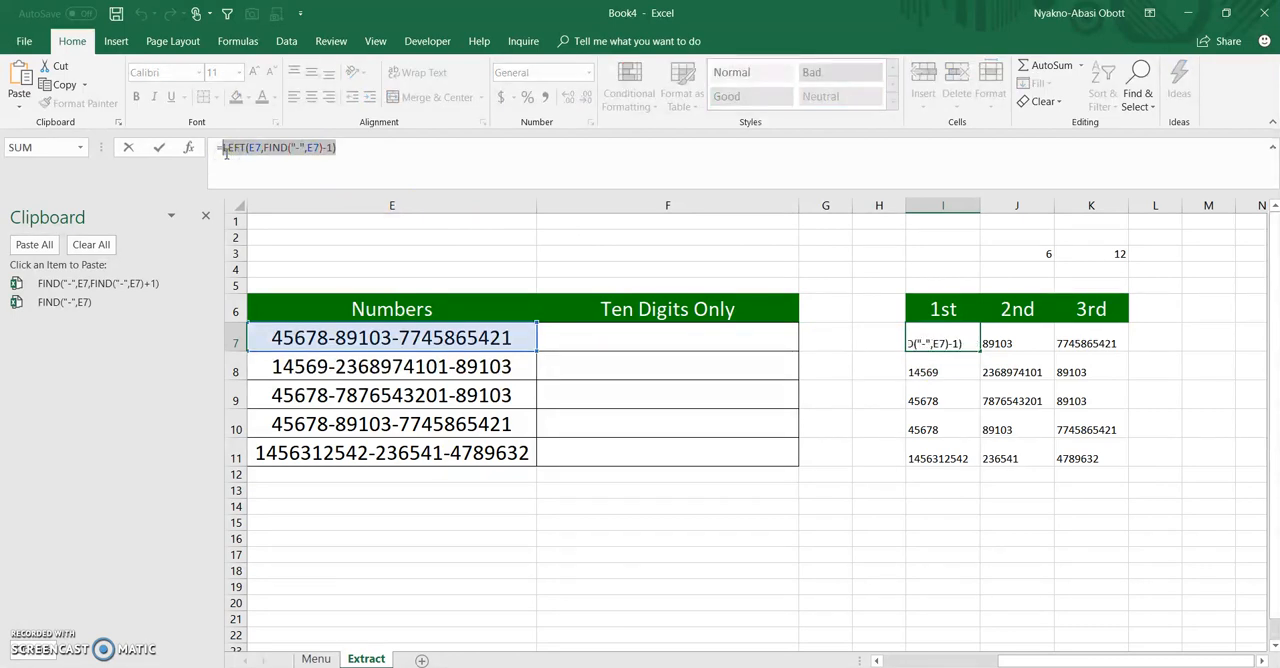
key("ctrl+c")
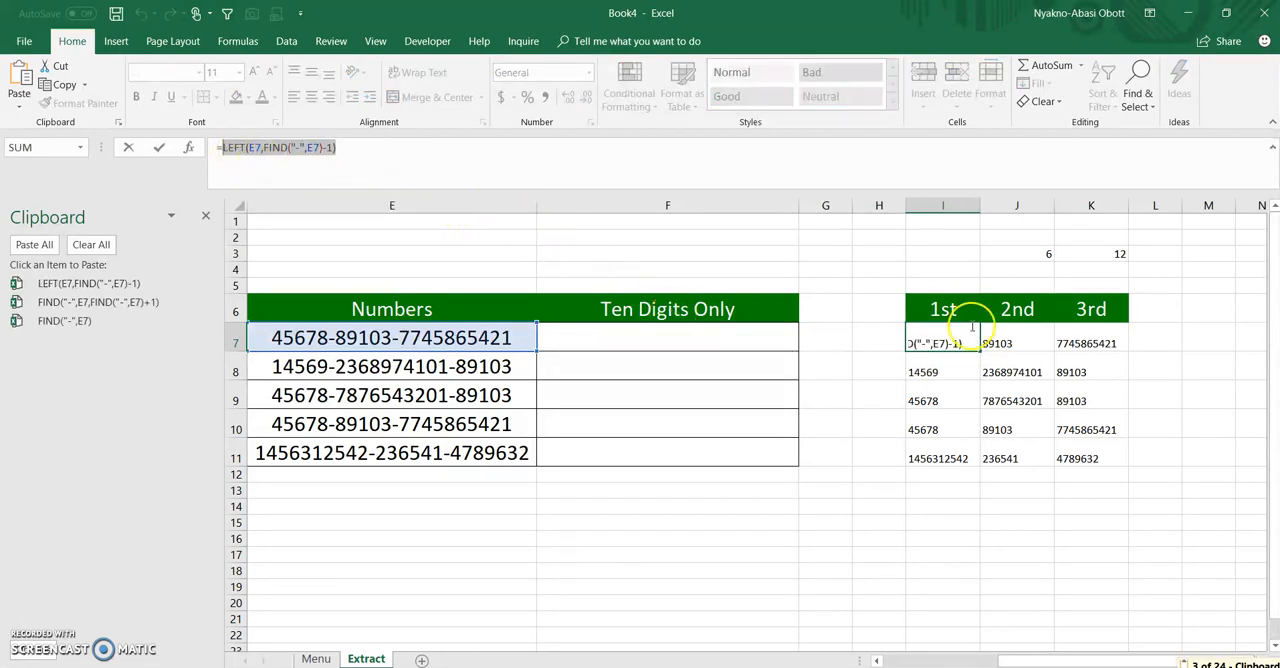
key("Escape")
Copy MID(E7,FIND("-",E7)+1,FIND("-",E7,FIND("-",E7)+1)-FIND("-",E7)-1) from J7's formula without the equals sign
left_click(1017, 343)
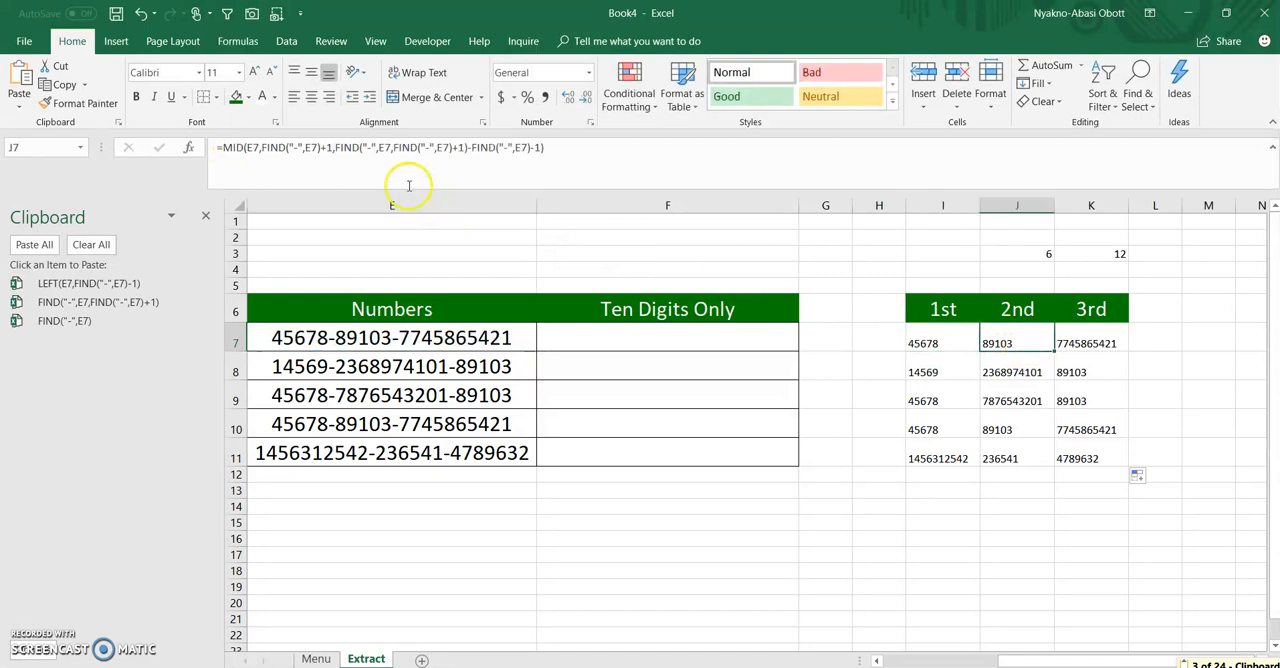
left_click_drag(223, 147, 540, 165)
key("ctrl+c")
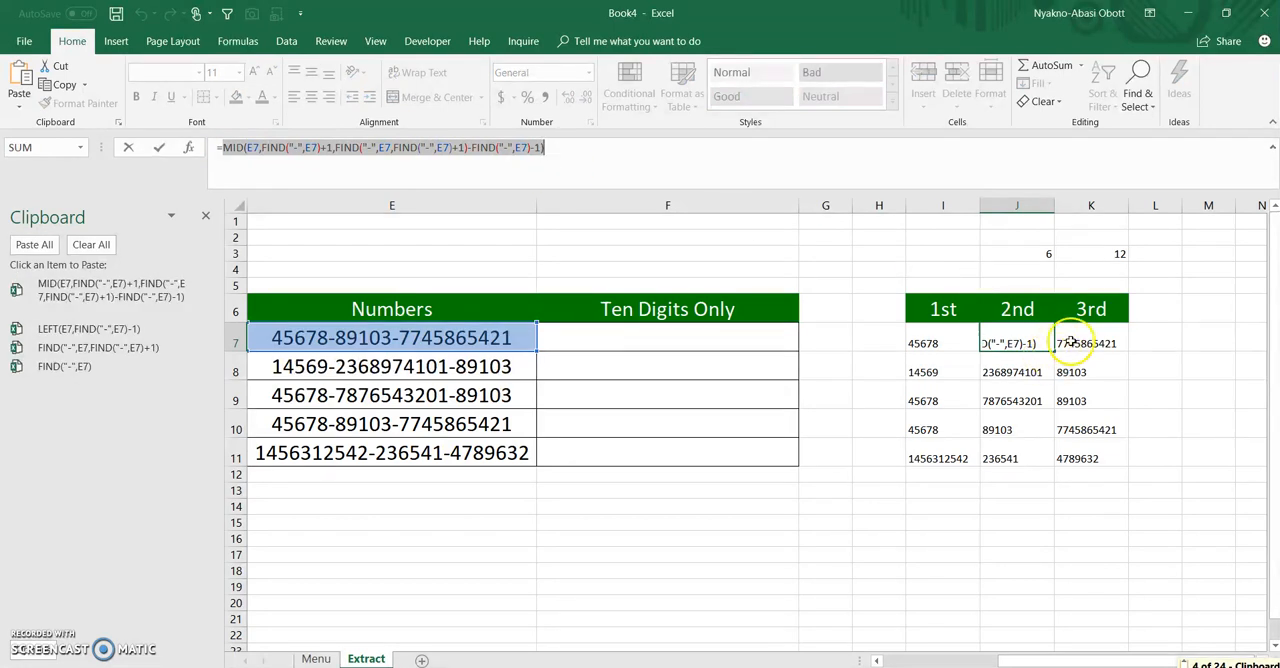
Copy RIGHT(E7,LEN(E7)-FIND("-",E7,FIND("-",E7)+1)) from K7's formula without the equals sign, leaving the cell unedited
left_click(1060, 348)
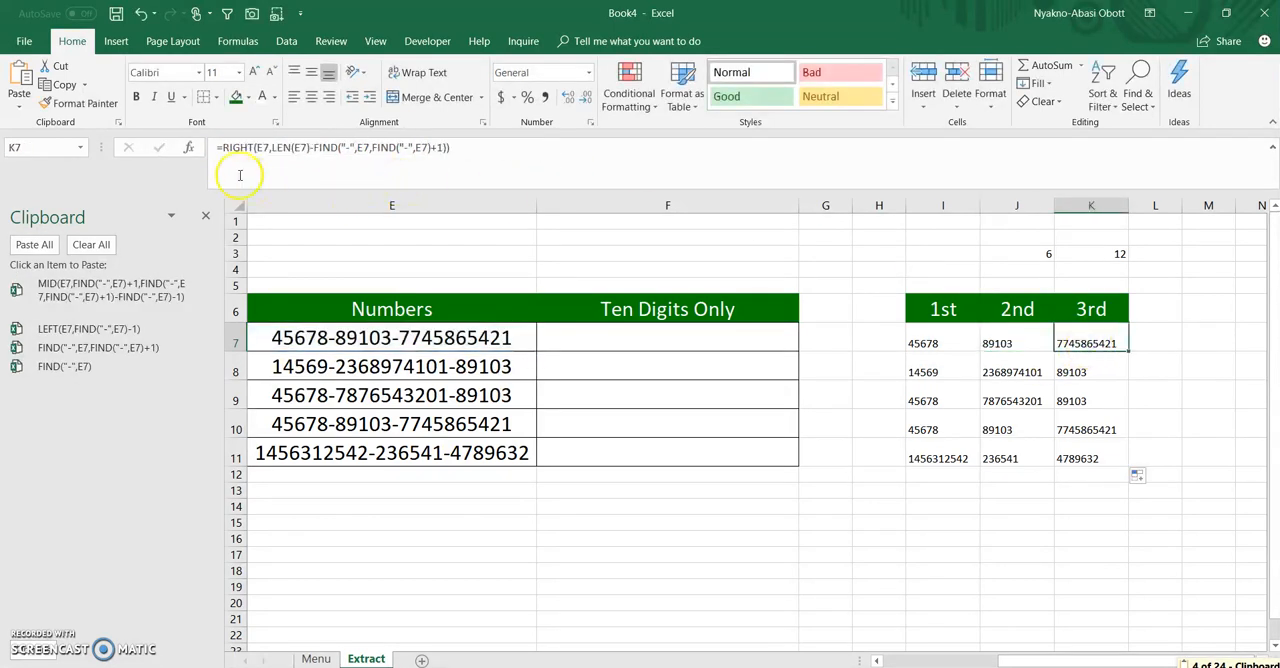
left_click_drag(222, 147, 477, 166)
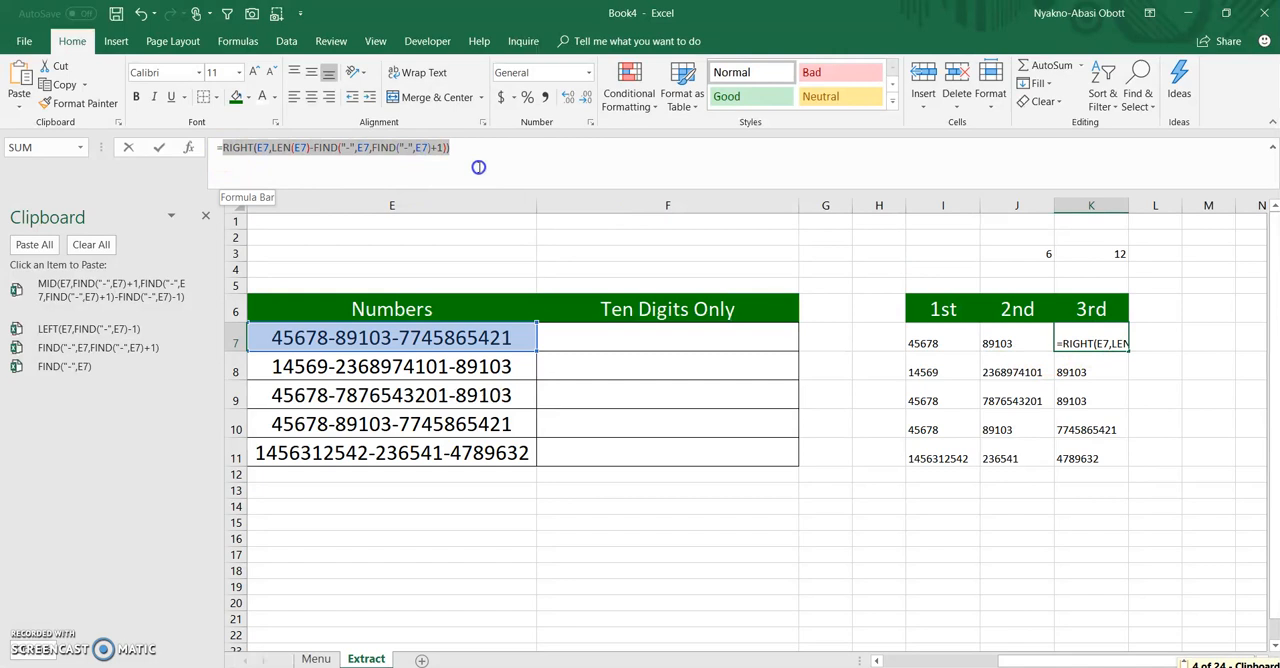
key("ctrl+c")
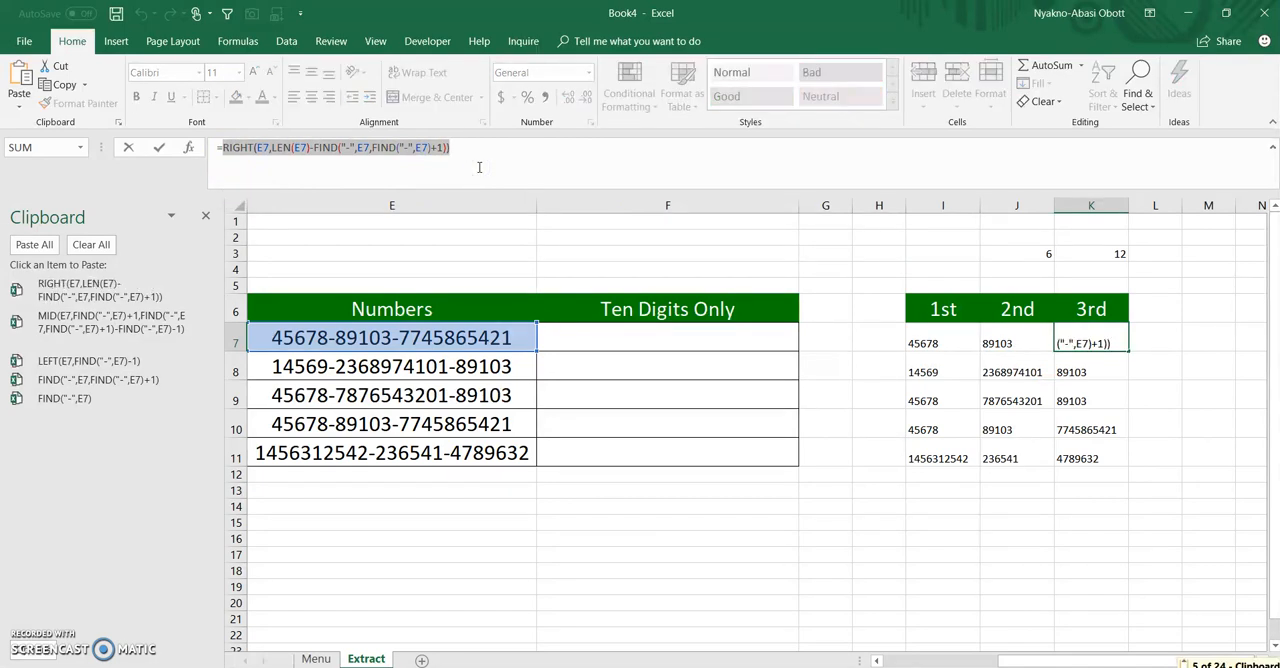
key("Escape")
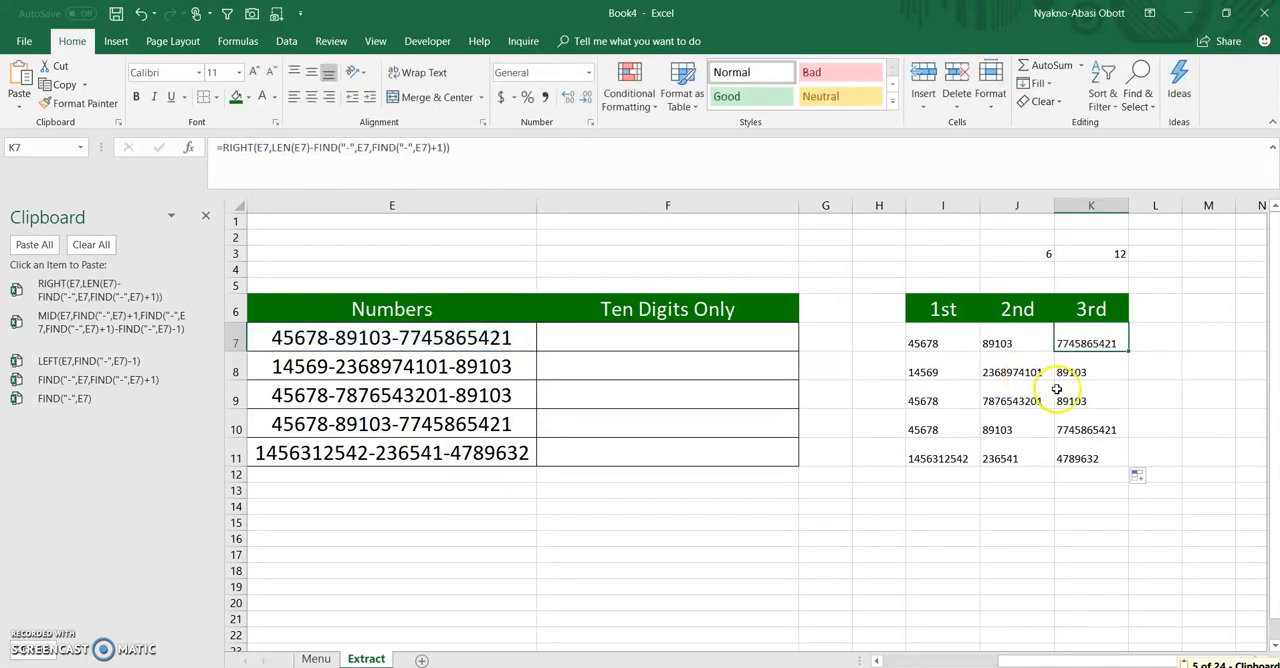
Start an IF formula in F7 testing whether the LEN of the copied LEFT expression equals 10, using the clipboard history
left_click(690, 340)
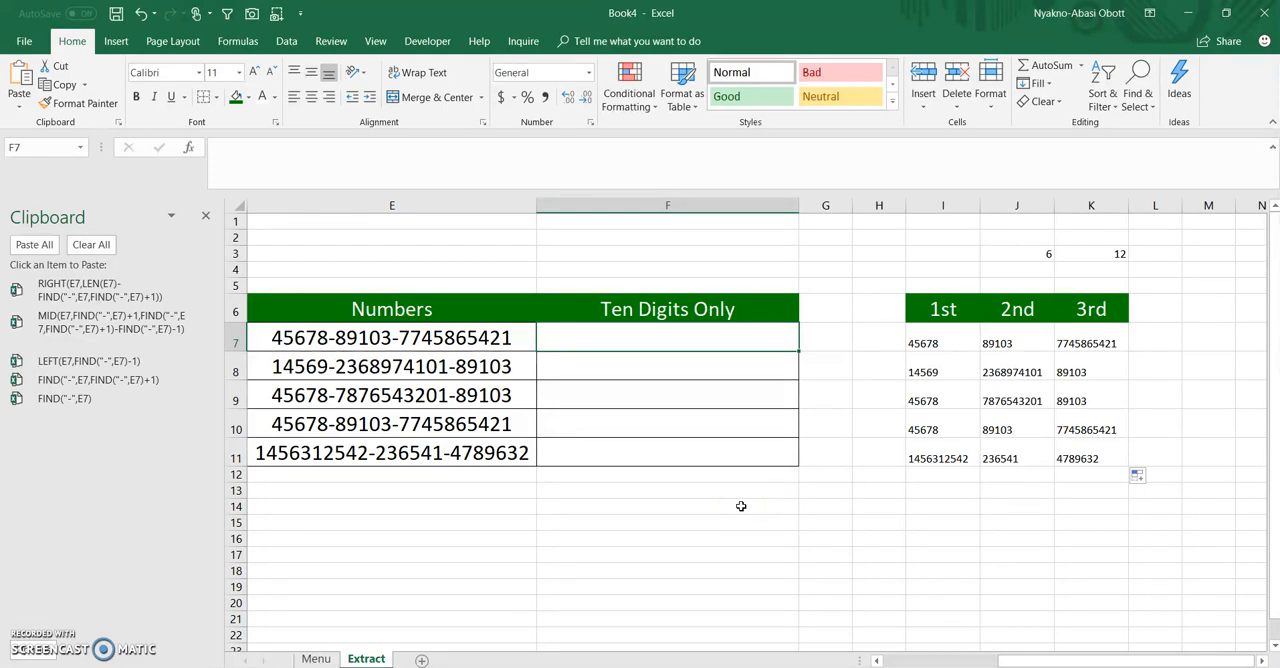
type("=")
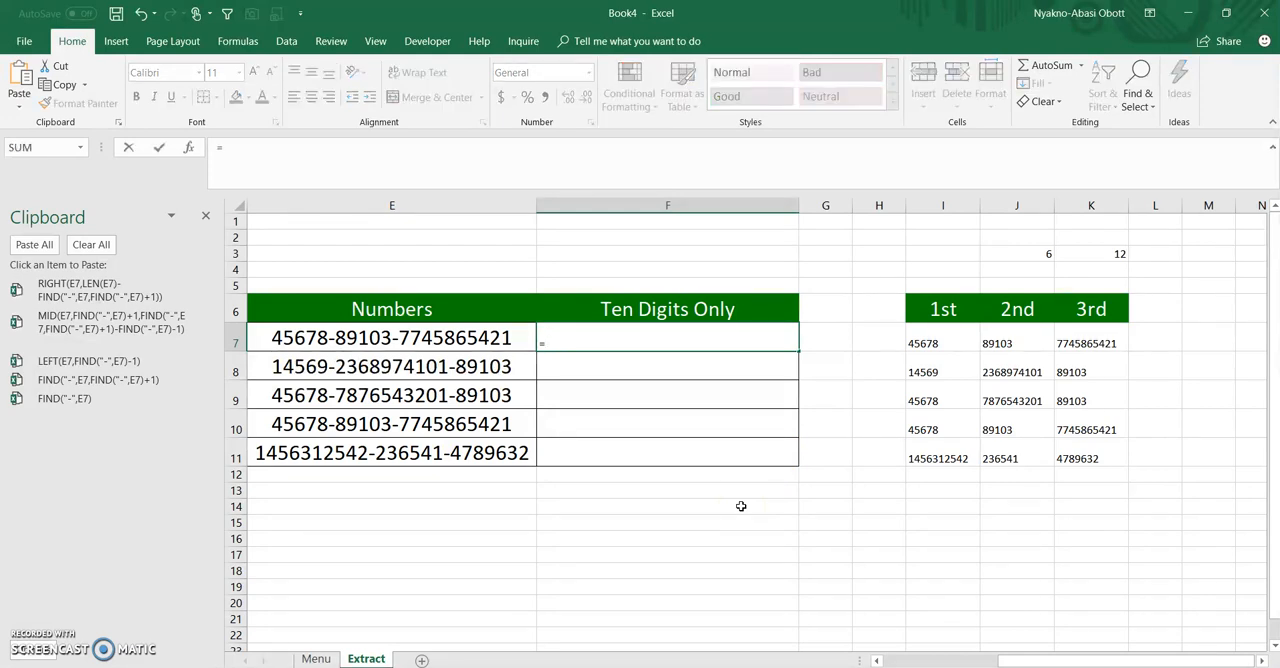
type("iif")
key("BackSpace")
key("BackSpace")
type("f")
key("Tab")
type("len")
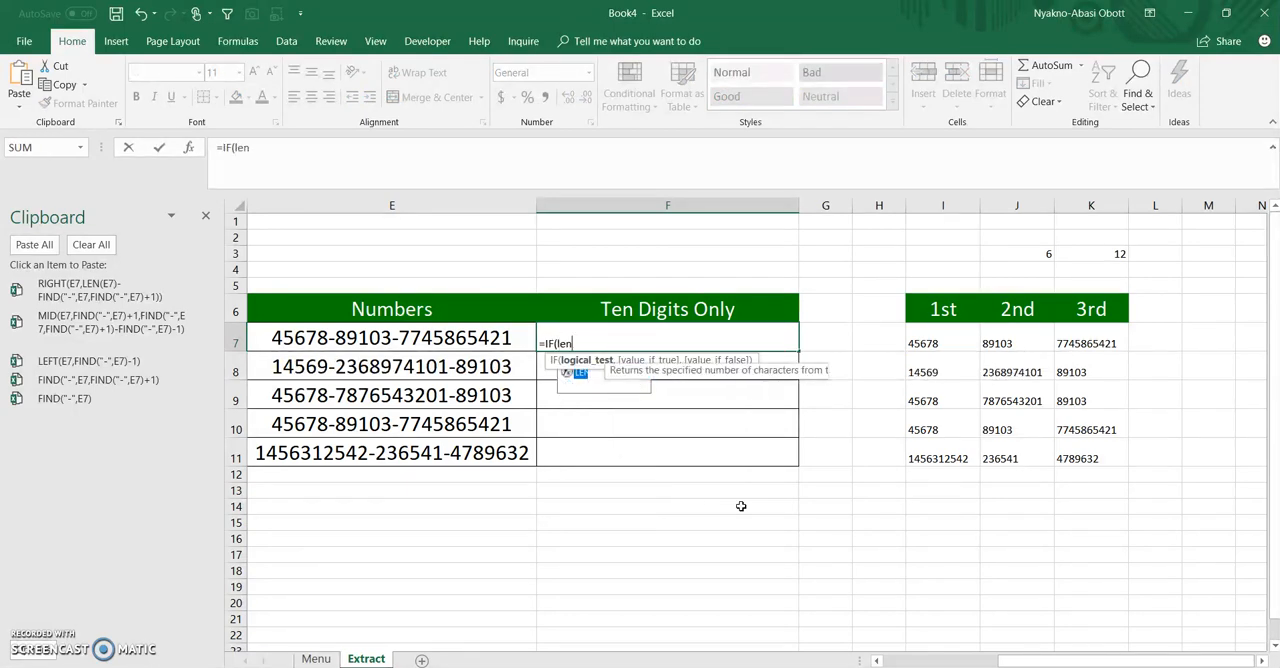
key("Tab")
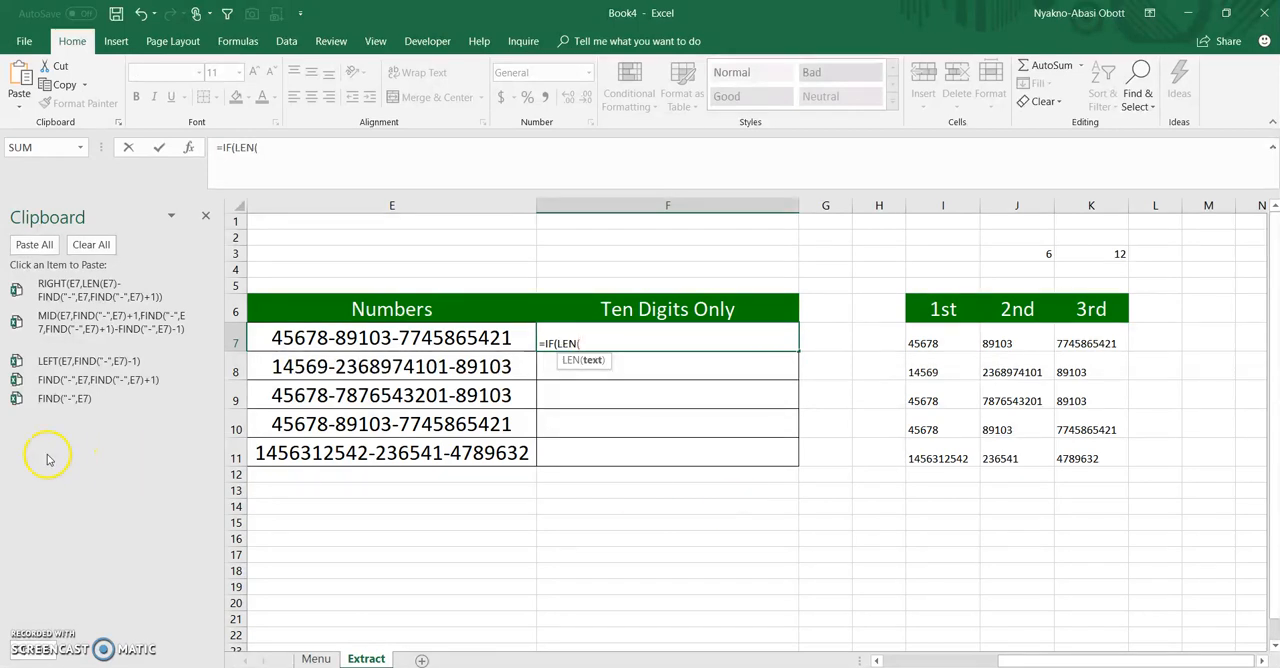
left_click(82, 369)
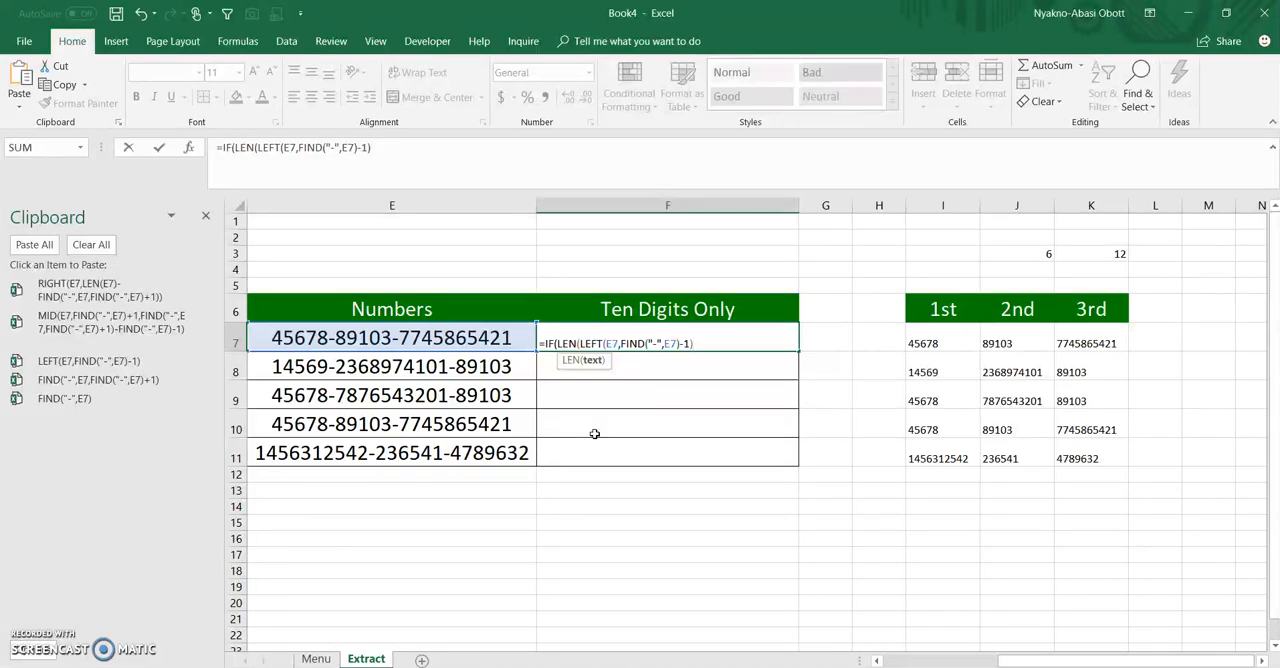
type(")=")
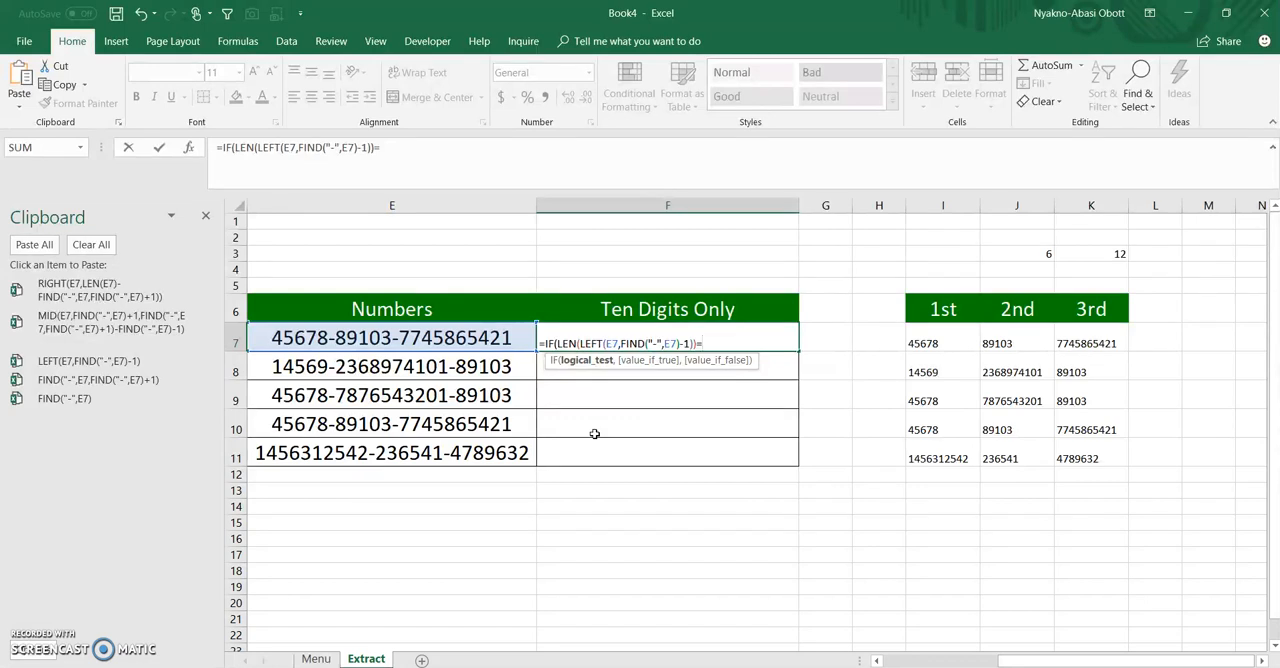
type("10,")
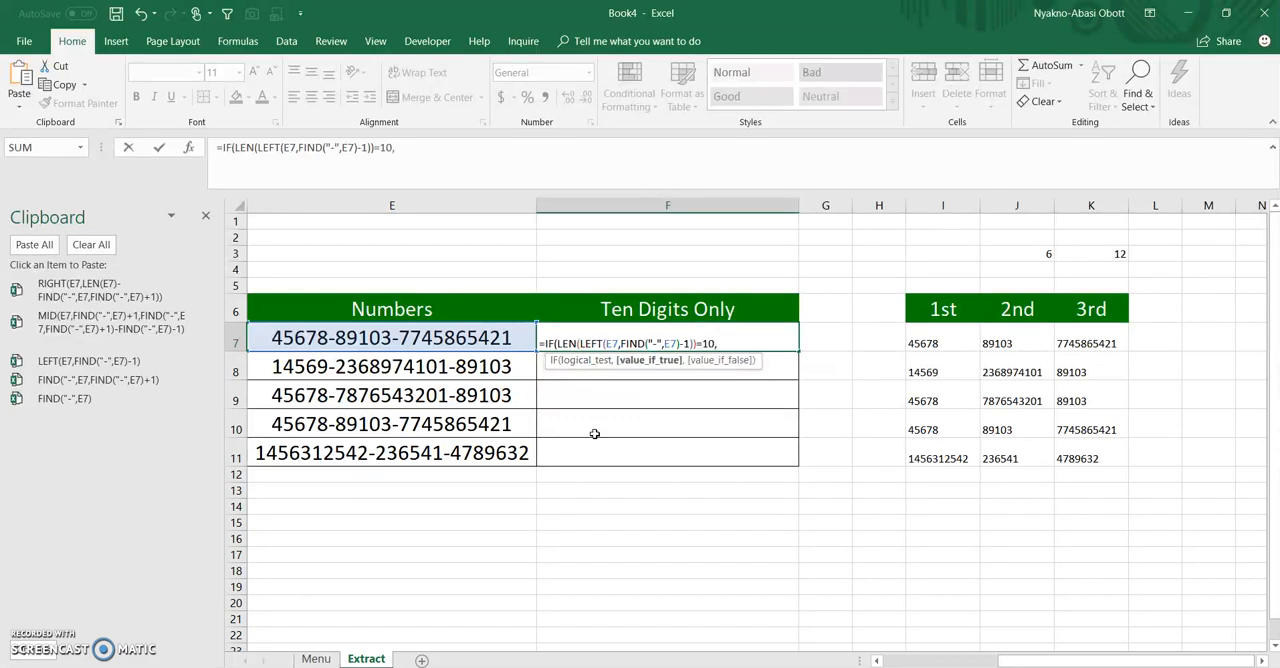
Complete F7's first IF so it returns the copied LEFT expression when true and an empty string "" when false
left_click(100, 362)
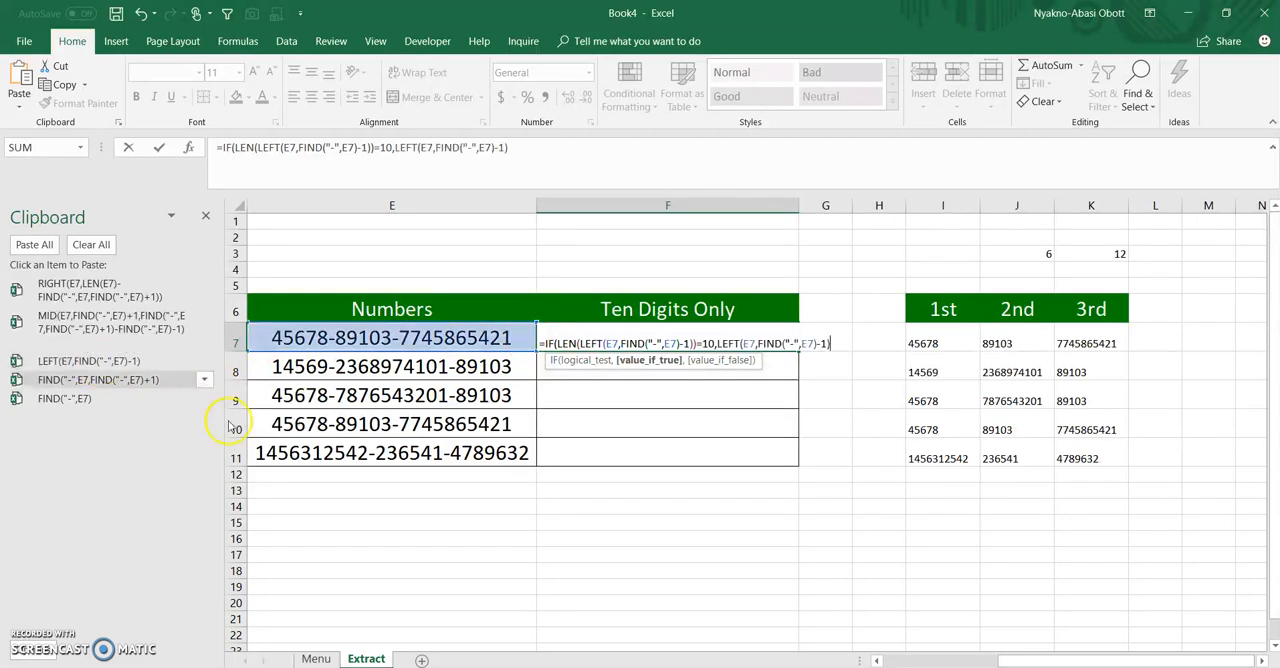
type(",")
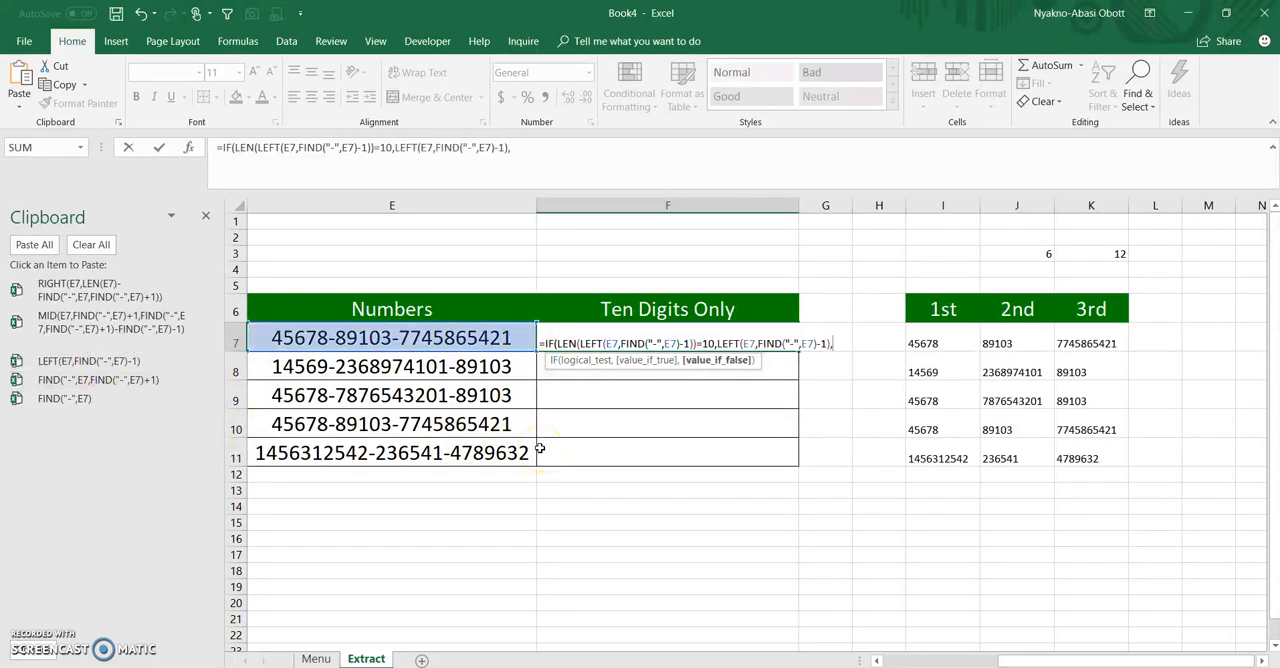
type("\"\")")
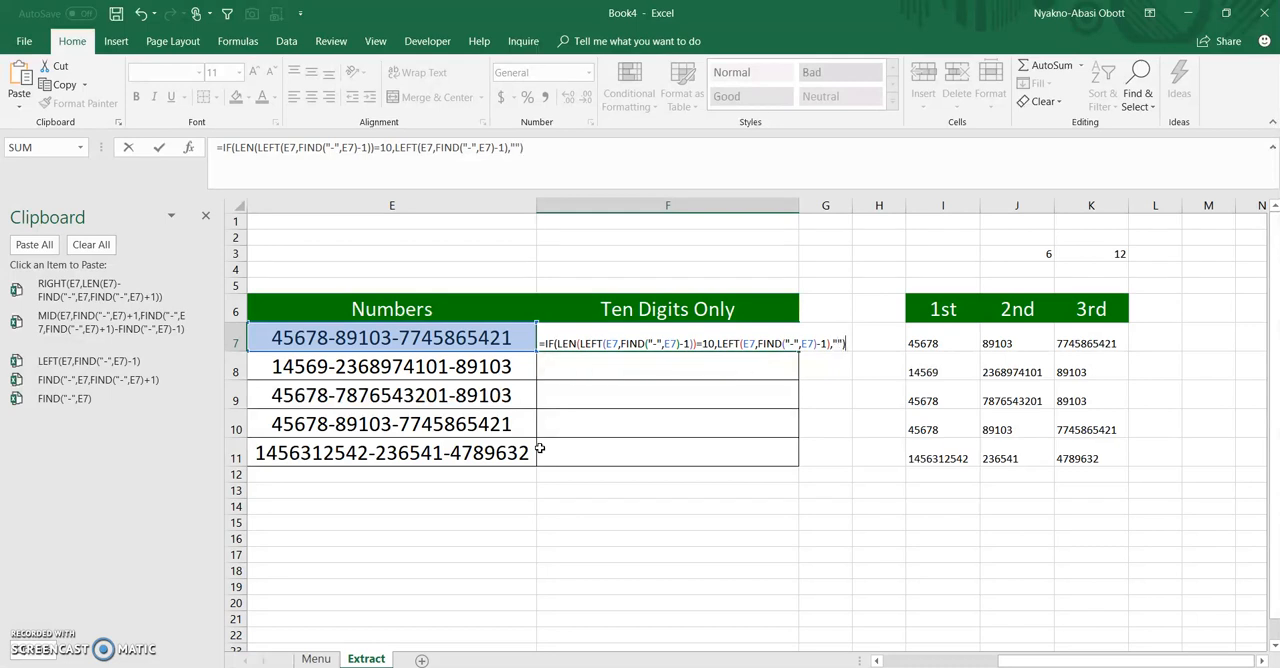
type("&IF(")
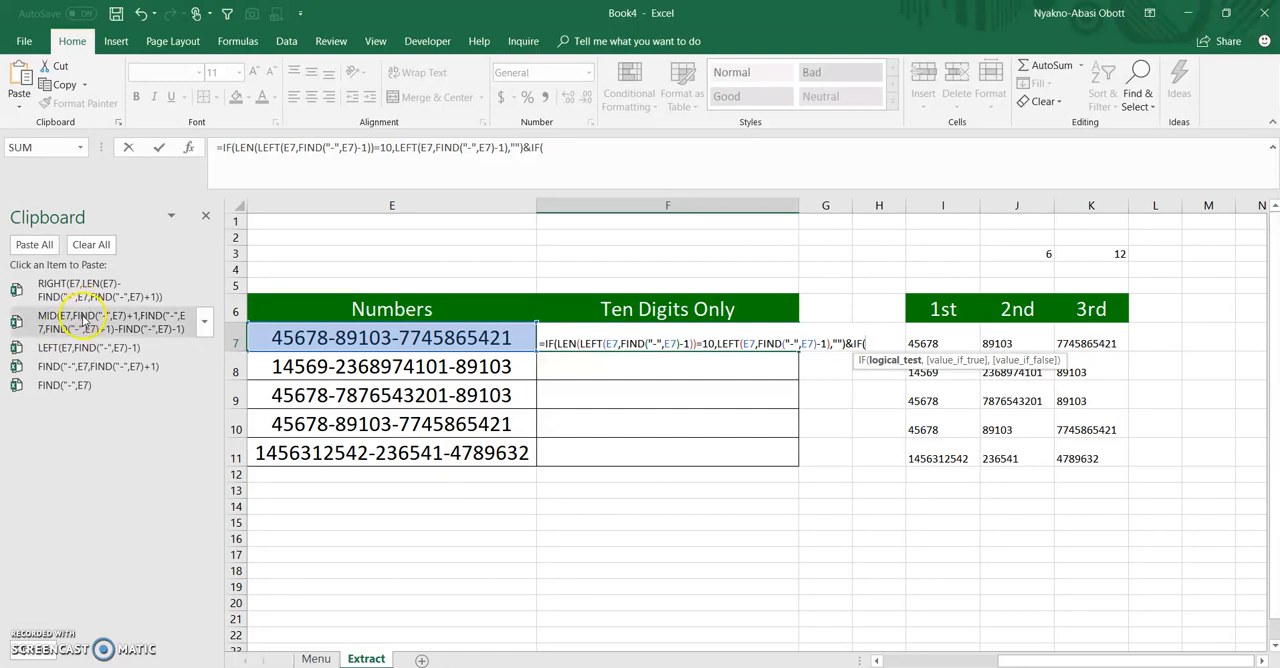
Append & and a second IF to F7's formula, testing whether the LEN of the copied MID expression equals 10
type("len")
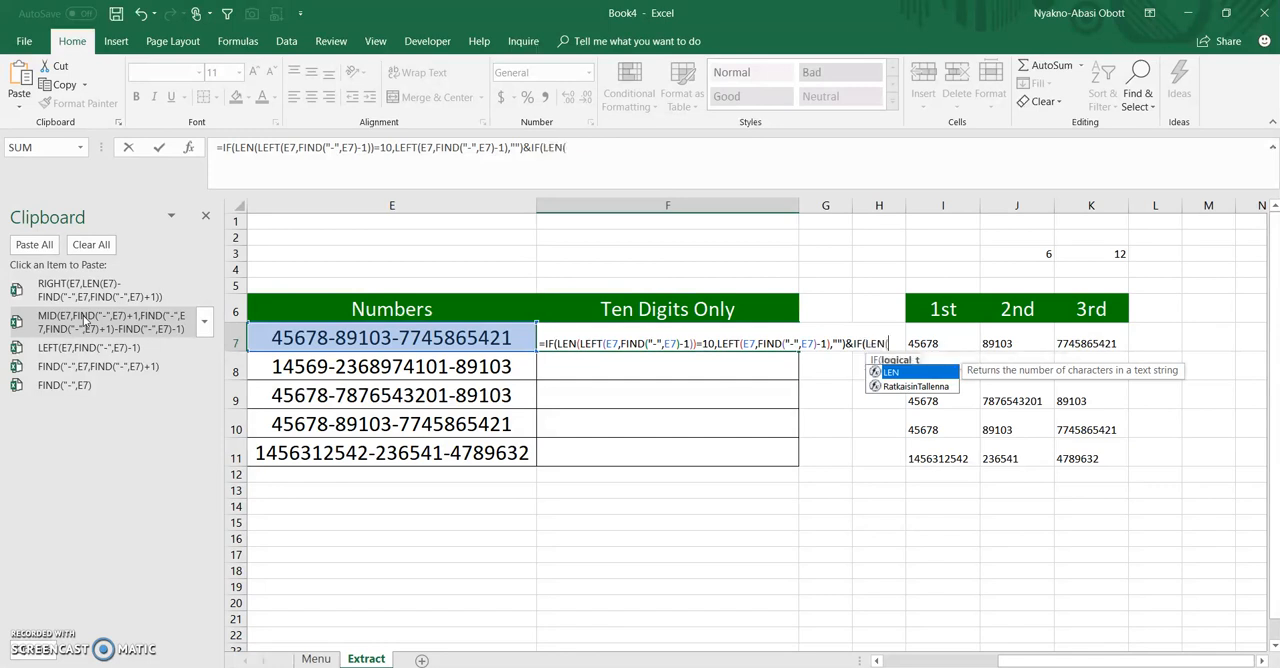
key("Tab")
left_click(84, 318)
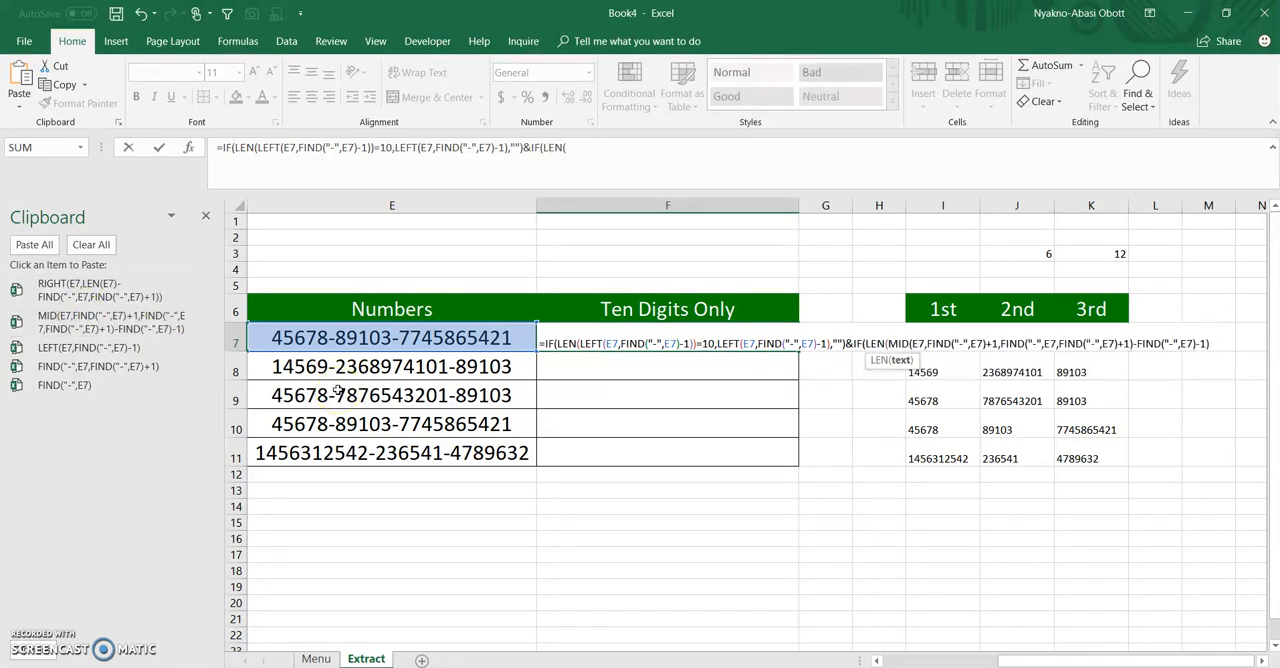
type(")")
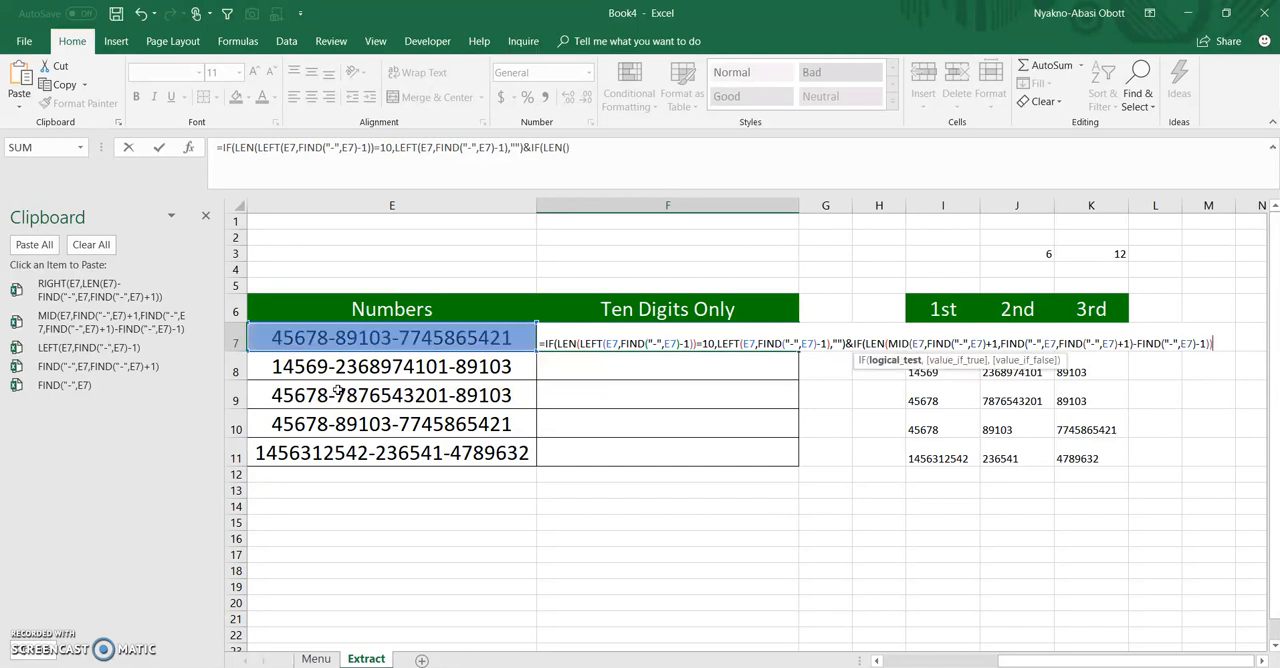
type("=")
key("BackSpace")
type("=10,")
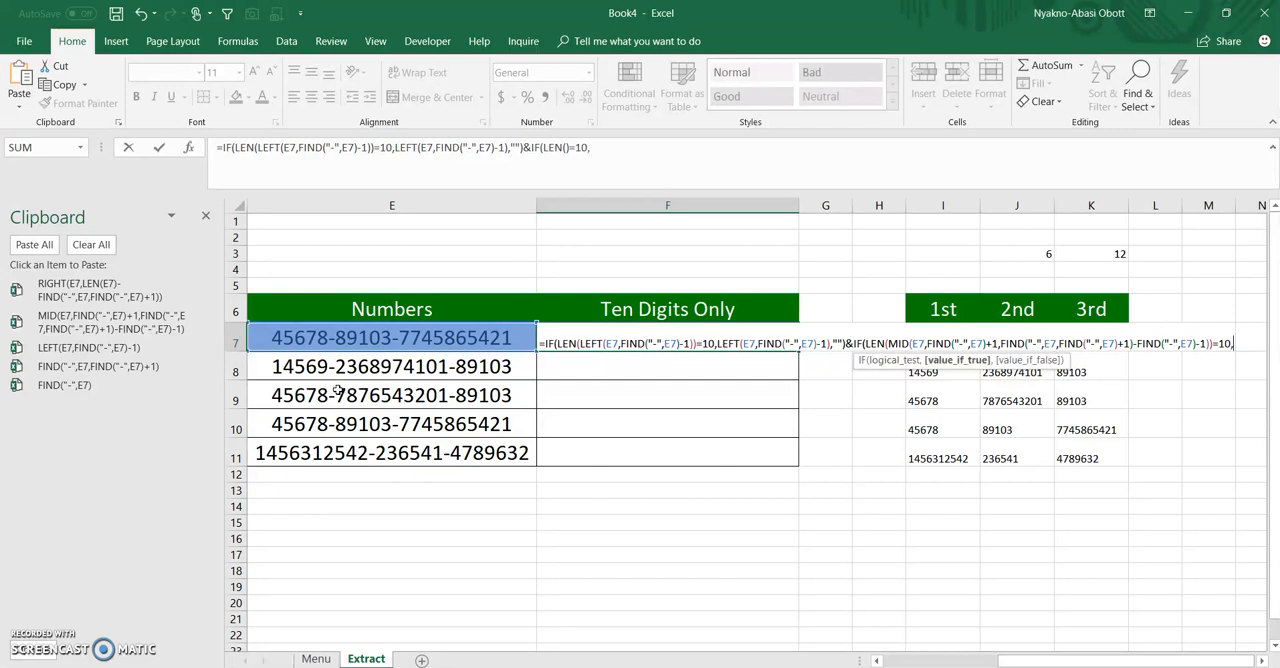
Complete the second IF in F7 so it returns the copied MID expression when true and "" when false
left_click(89, 320)
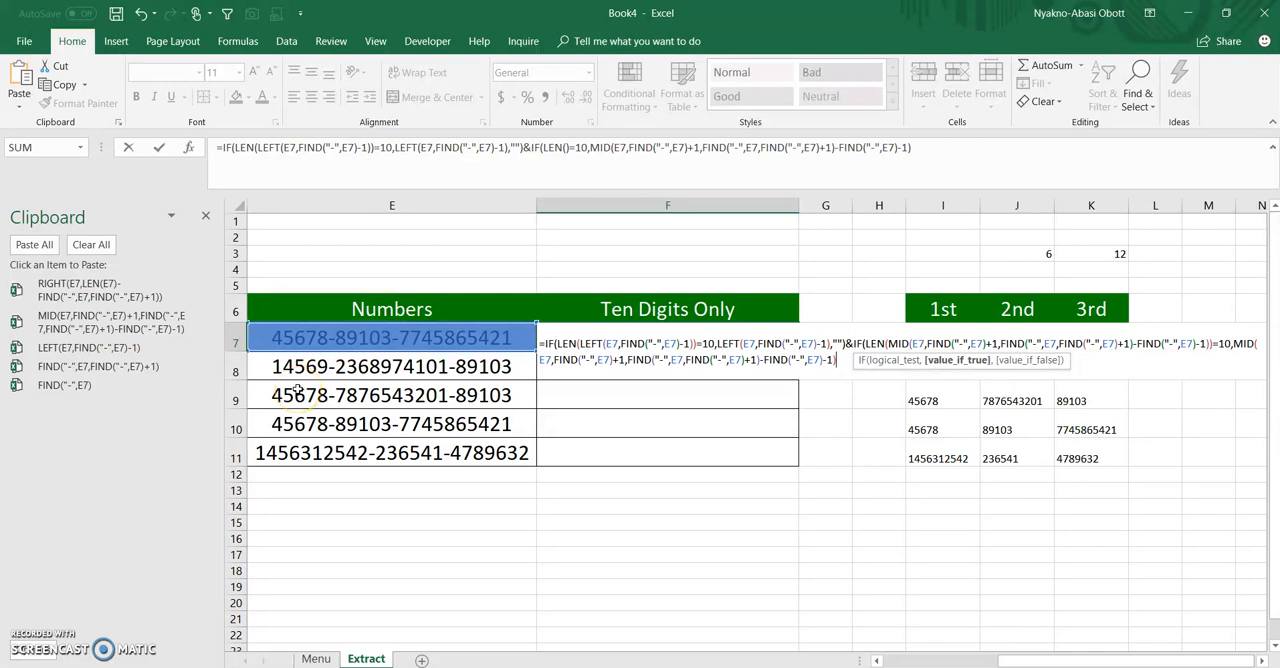
type(",\"\"")
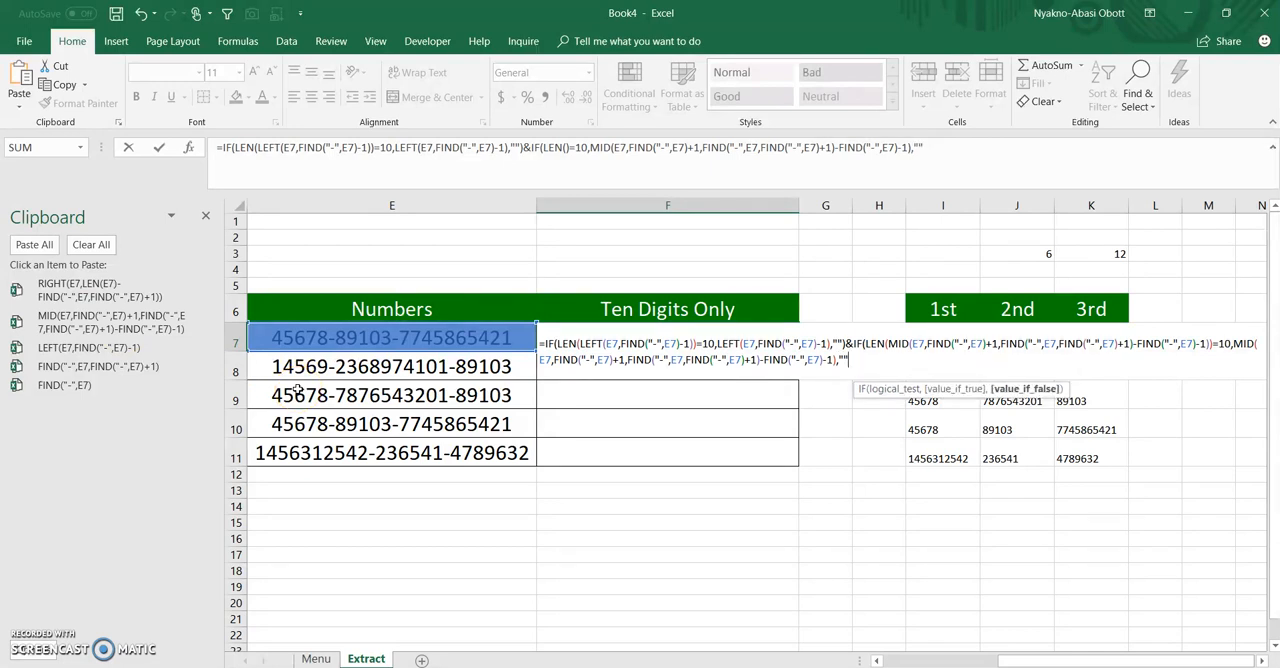
type(")")
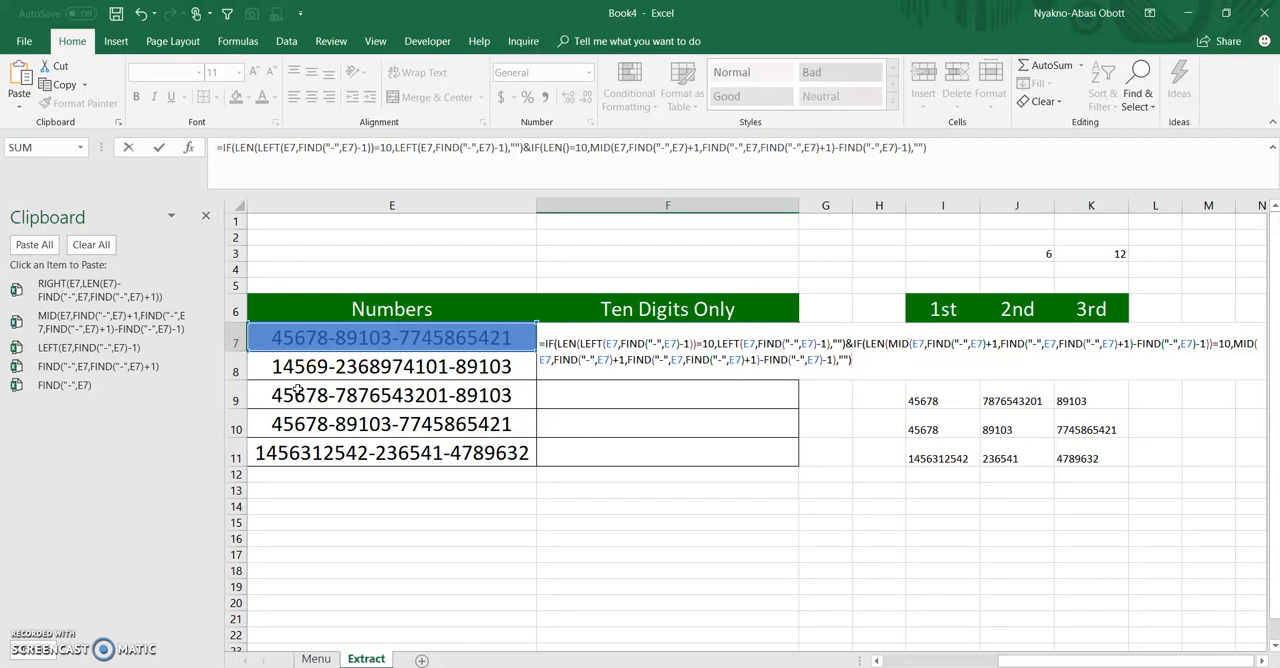
type("&if")
Append & and a third IF to F7's formula, testing whether the LEN of the copied RIGHT expression equals 10
key("Tab")
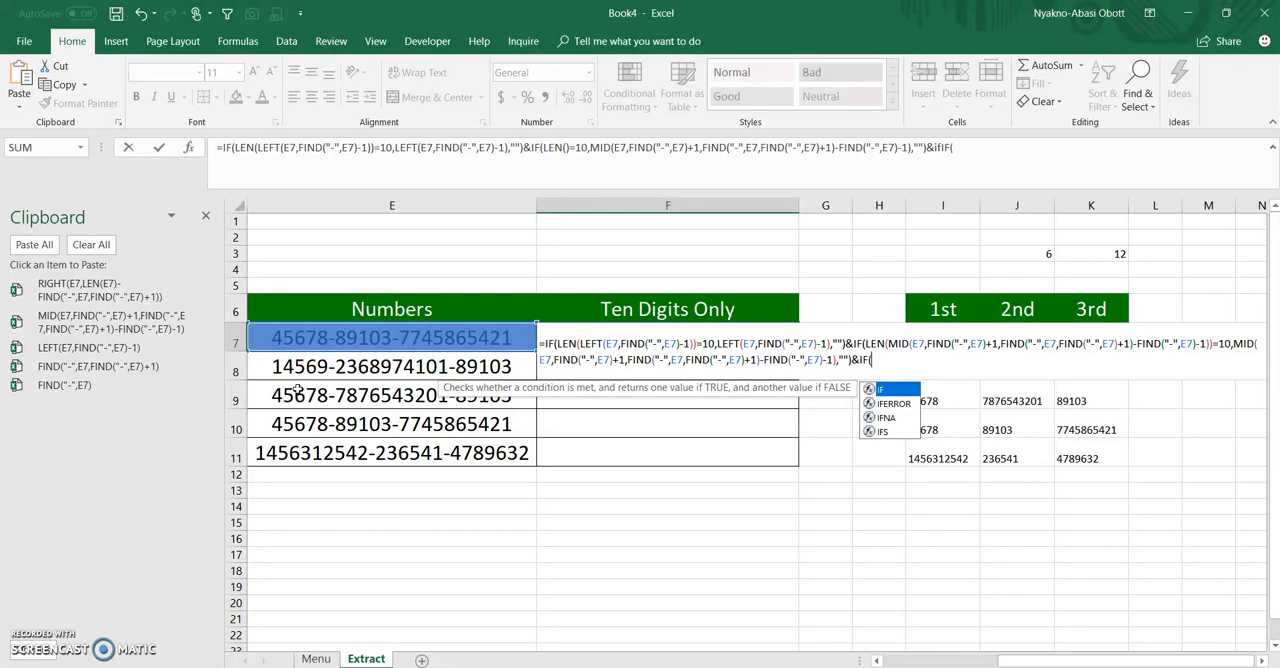
type("len")
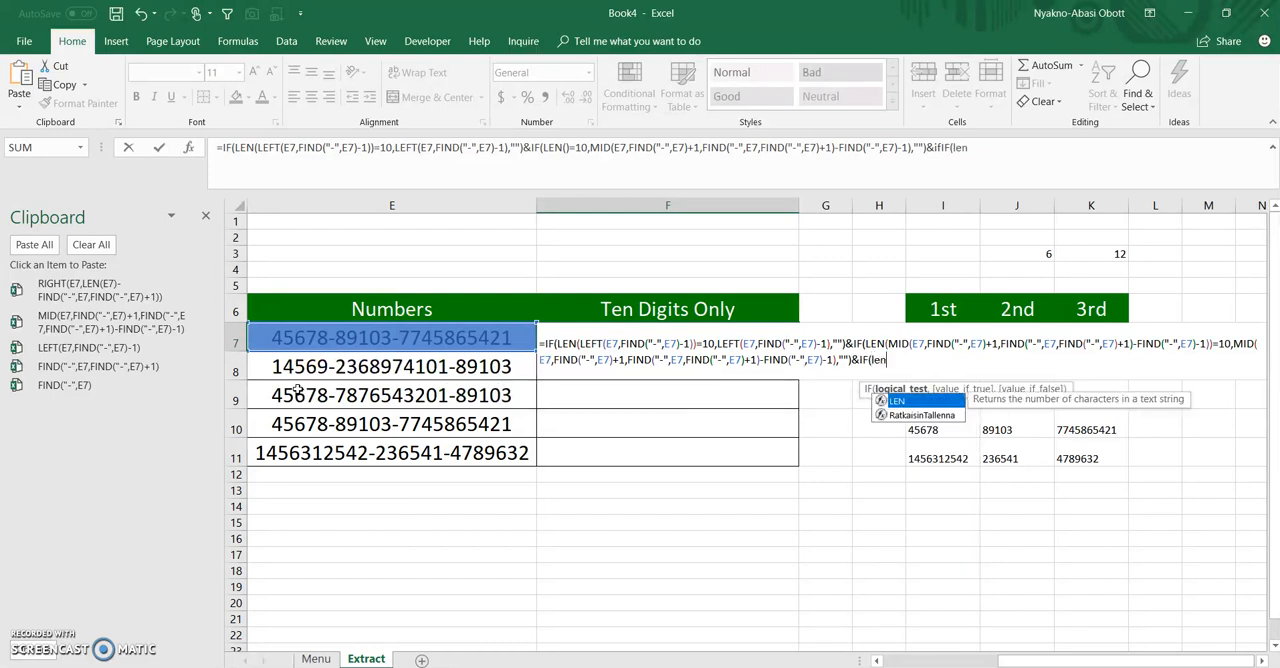
key("Tab")
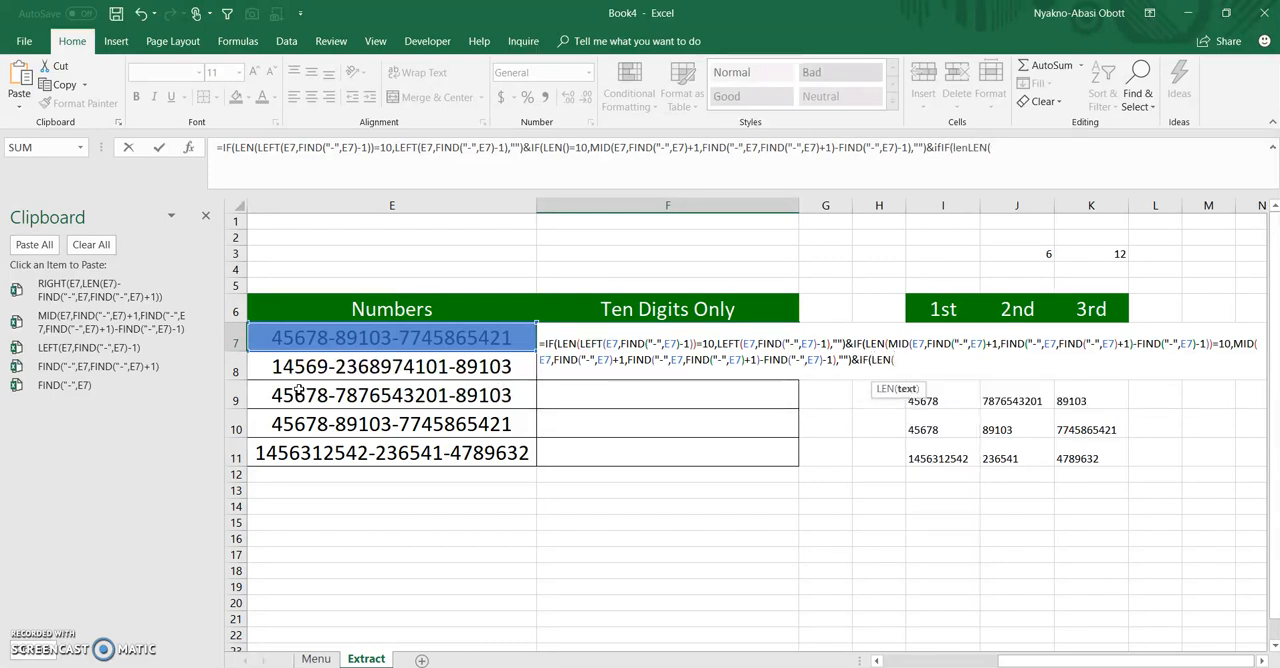
left_click(90, 285)
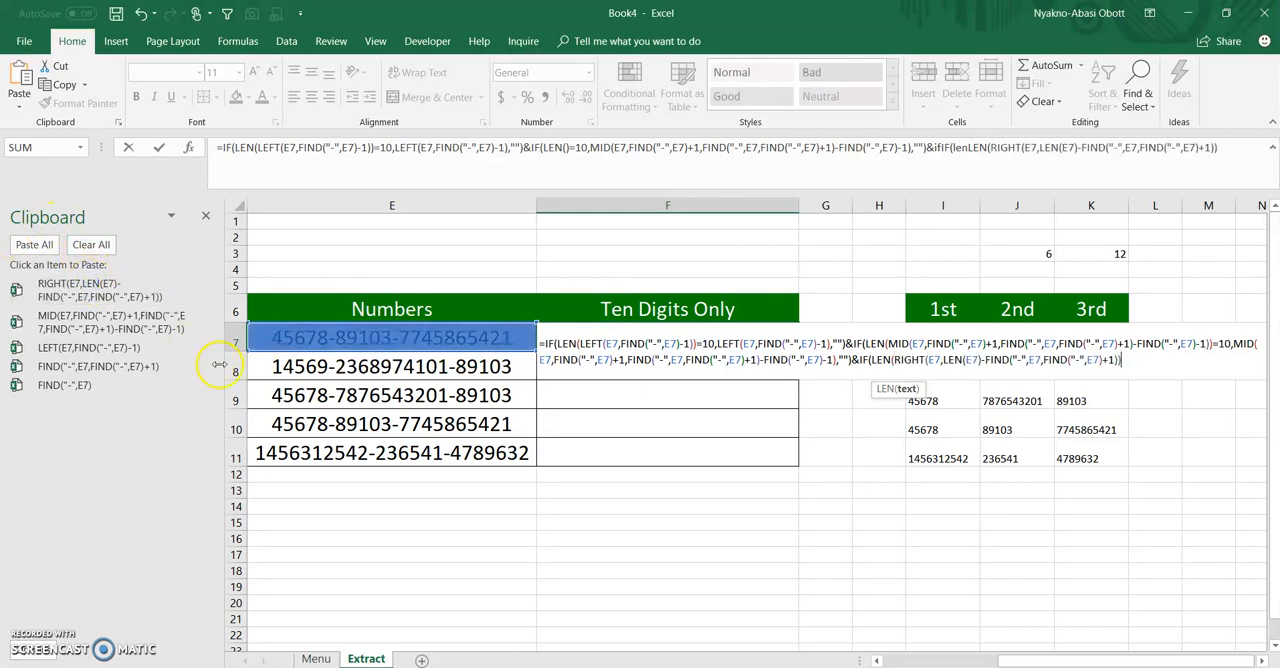
type(")")
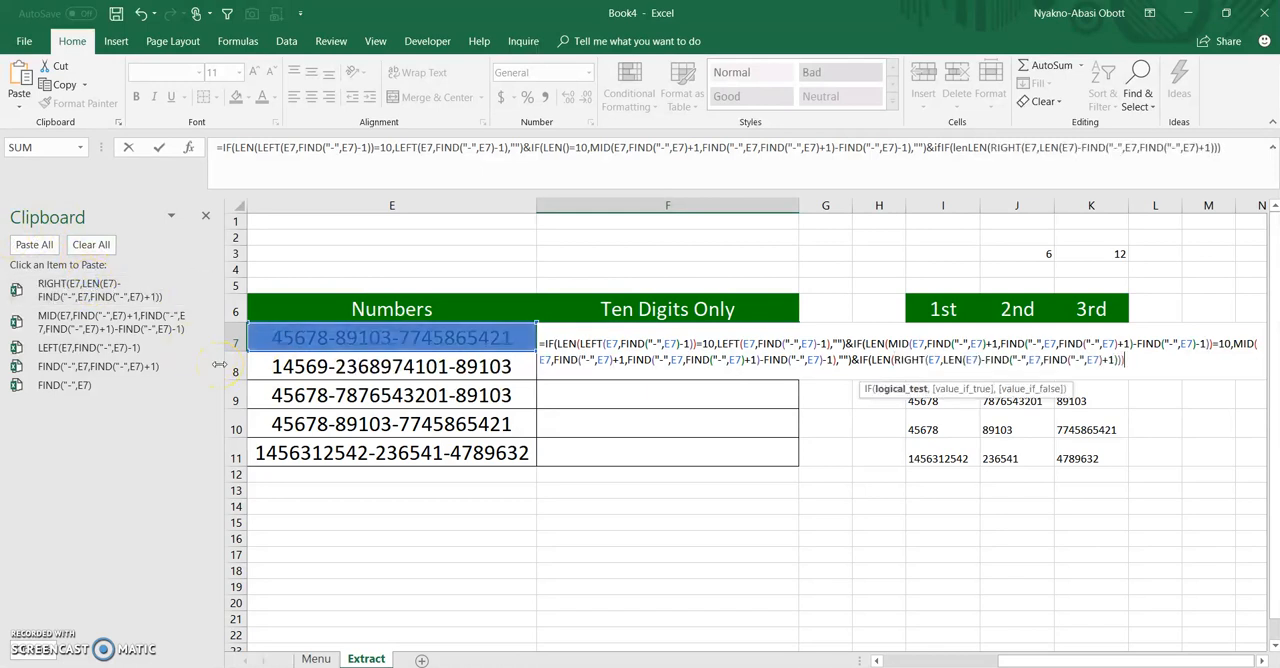
type("=10,")
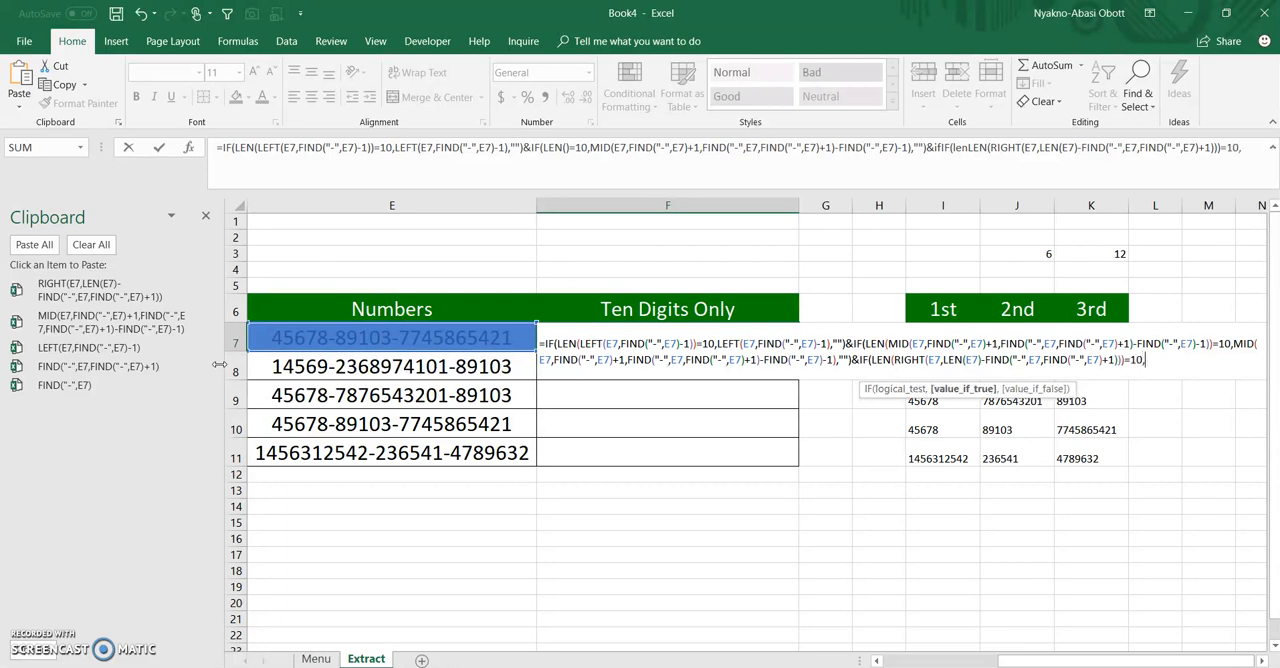
Complete the third IF in F7 so it returns the copied RIGHT expression when true and "" when false
left_click(115, 292)
type(",")
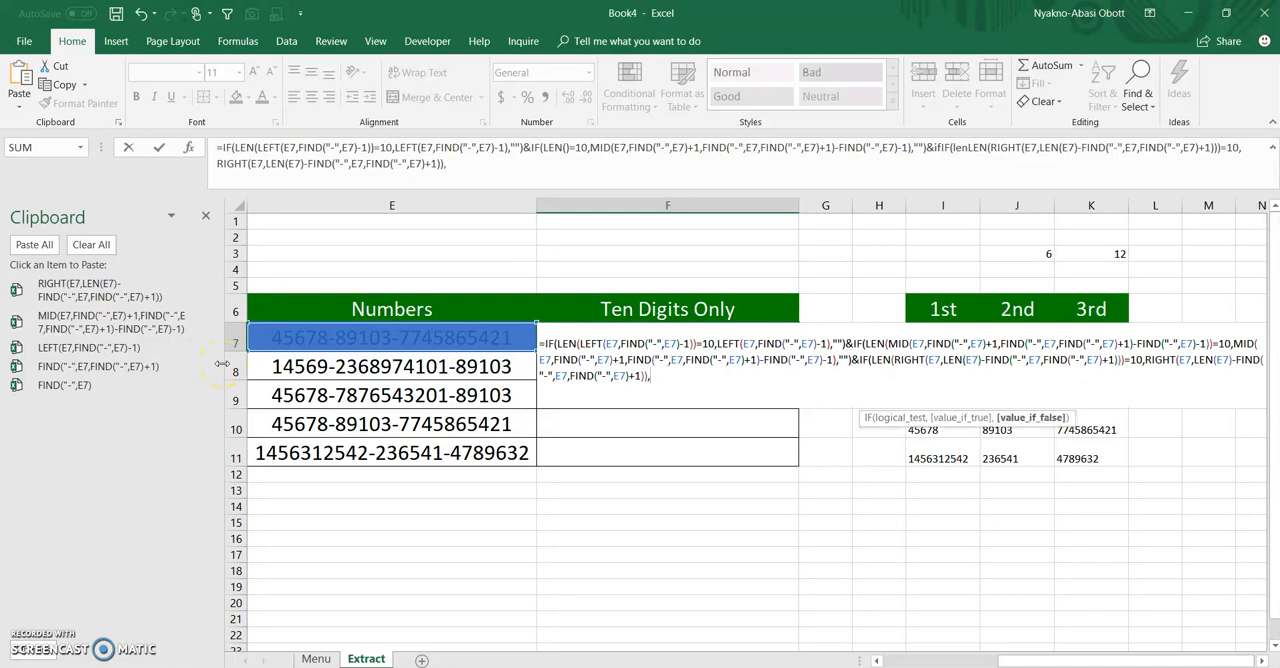
type("\"\")")
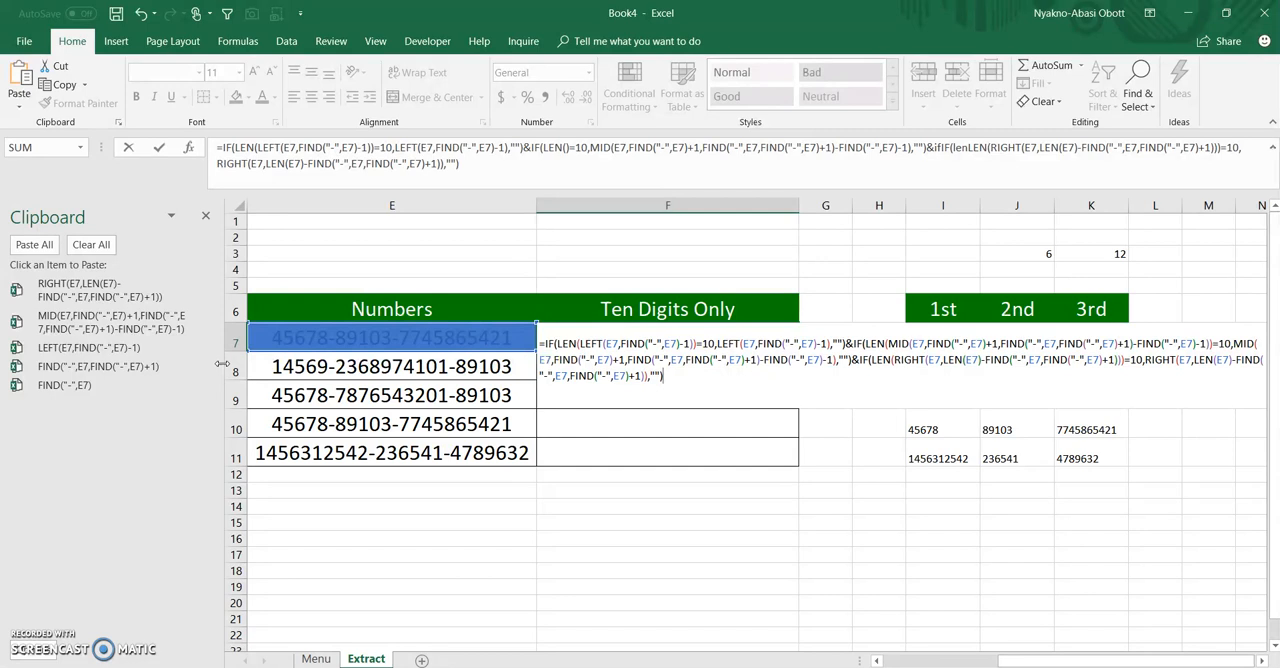
Confirm F7's combined IF formula and fill it down through F11
key("Return")
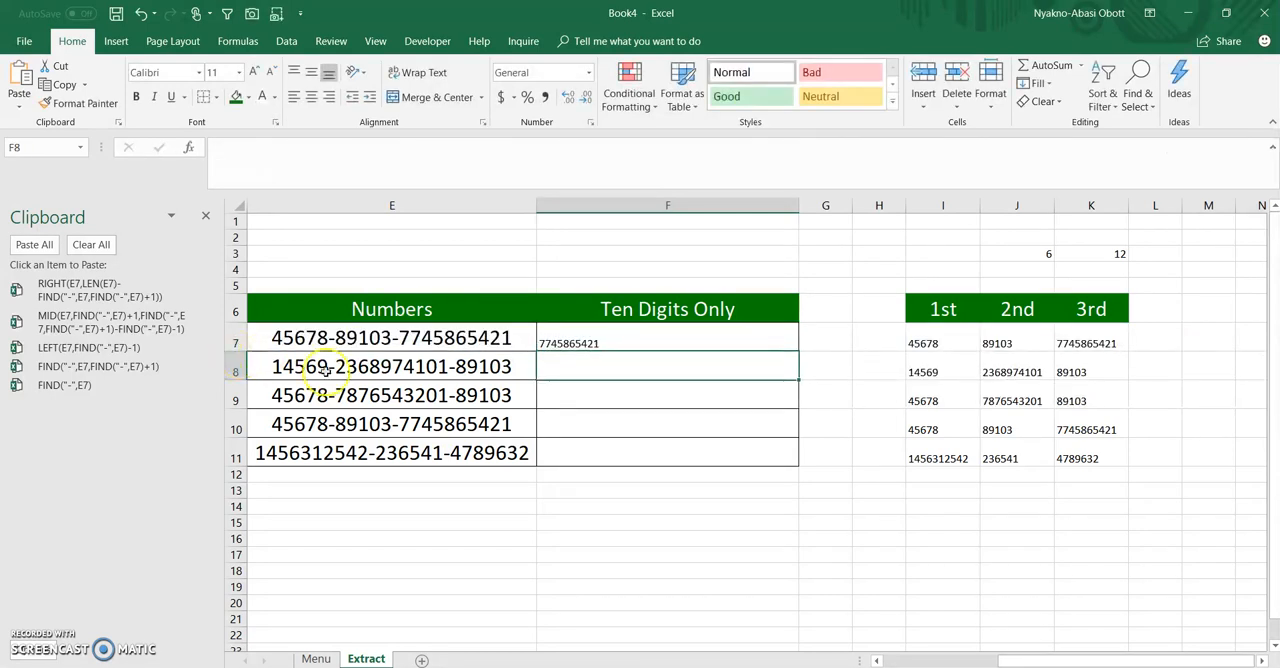
left_click(670, 344)
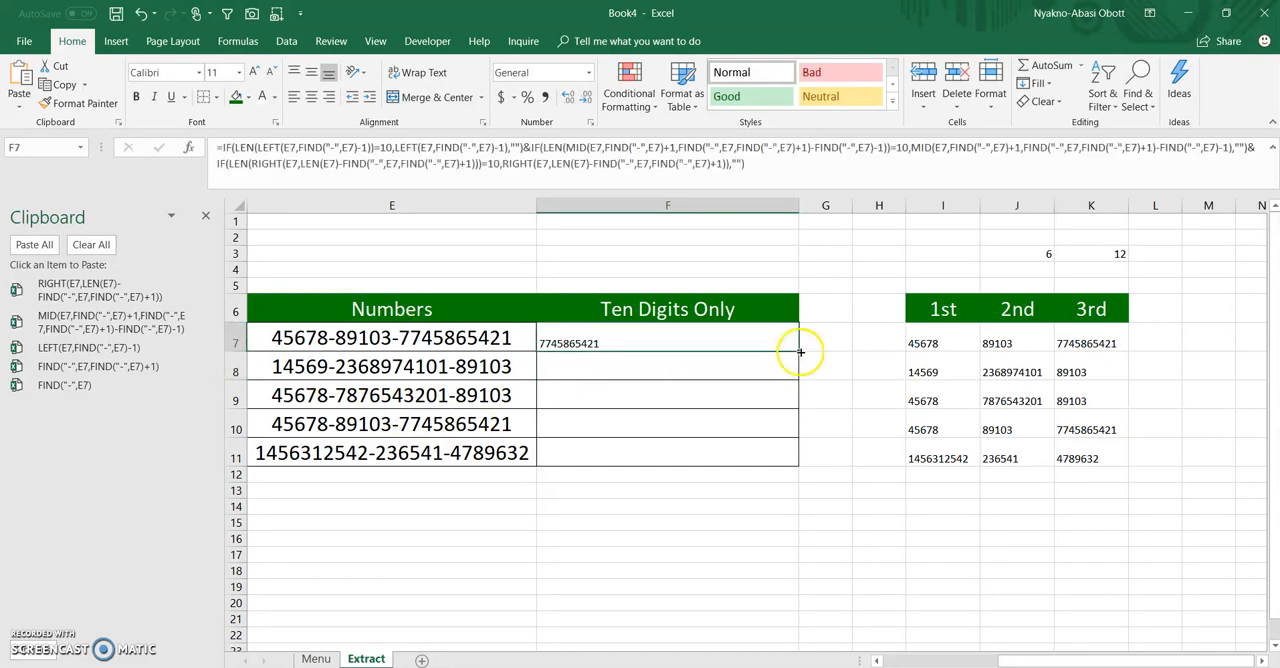
double_click(800, 352)
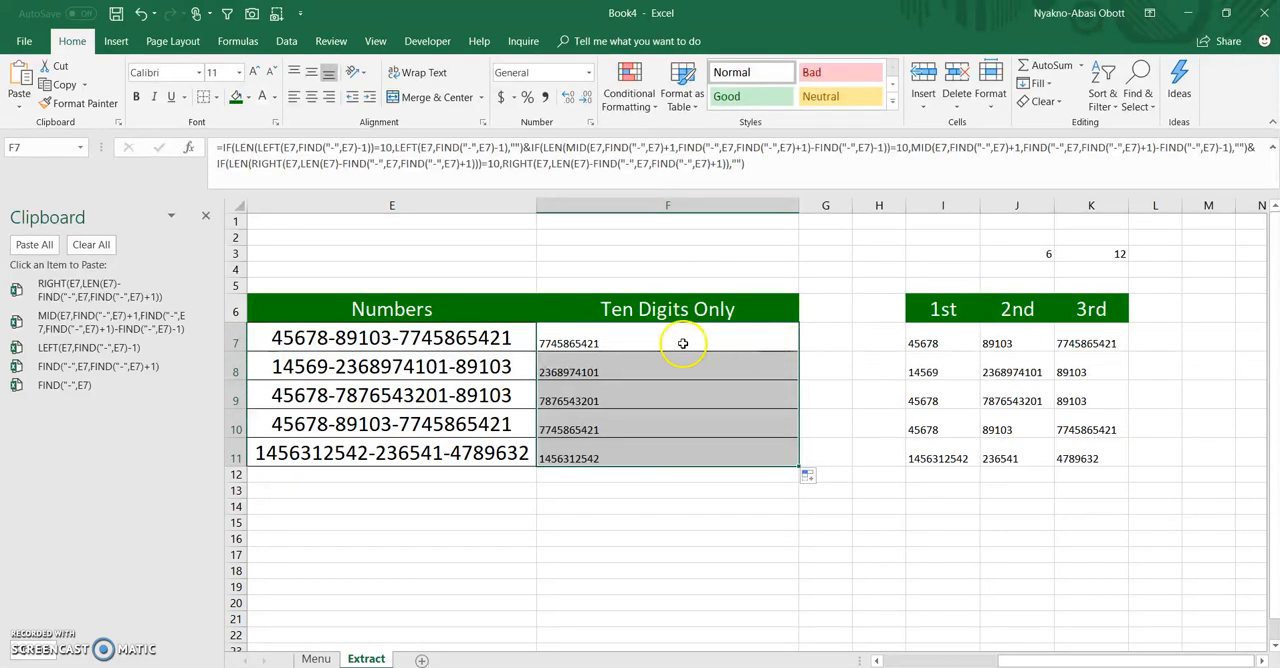
Center the results in F7:F11 horizontally and apply E7's cell formatting to them with Format Painter
left_click(311, 97)
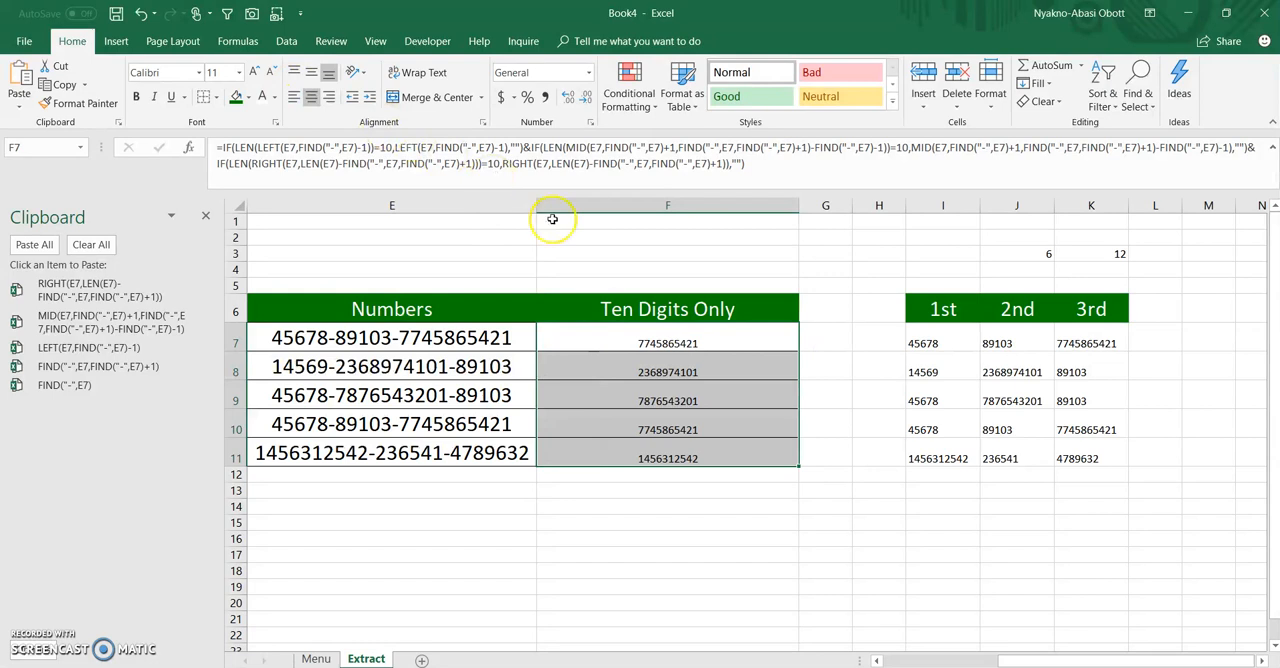
left_click(450, 340)
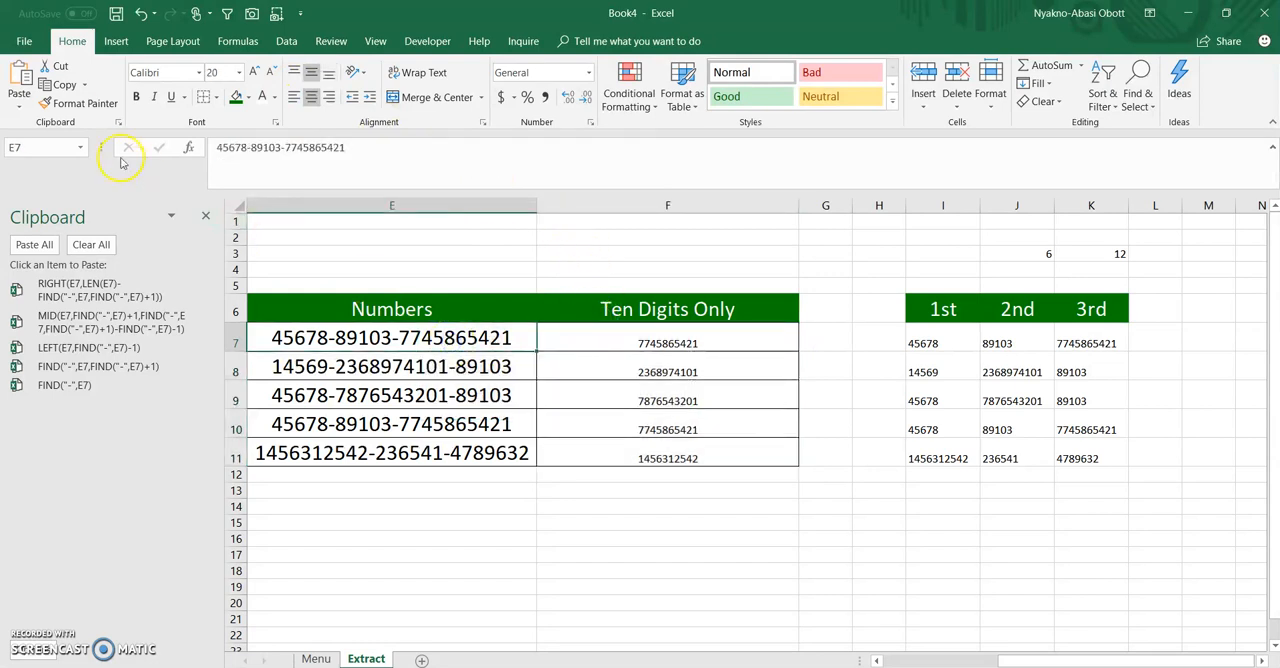
left_click(78, 103)
left_click(642, 335)
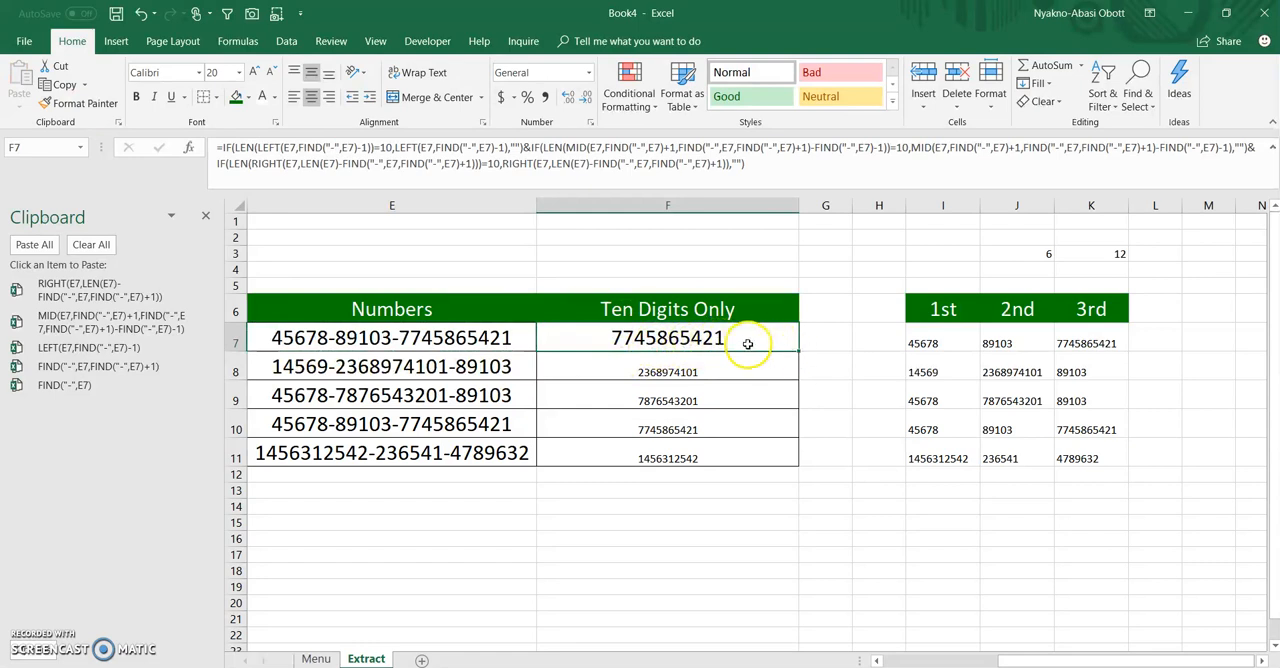
left_click(78, 103)
left_click_drag(655, 372, 664, 452)
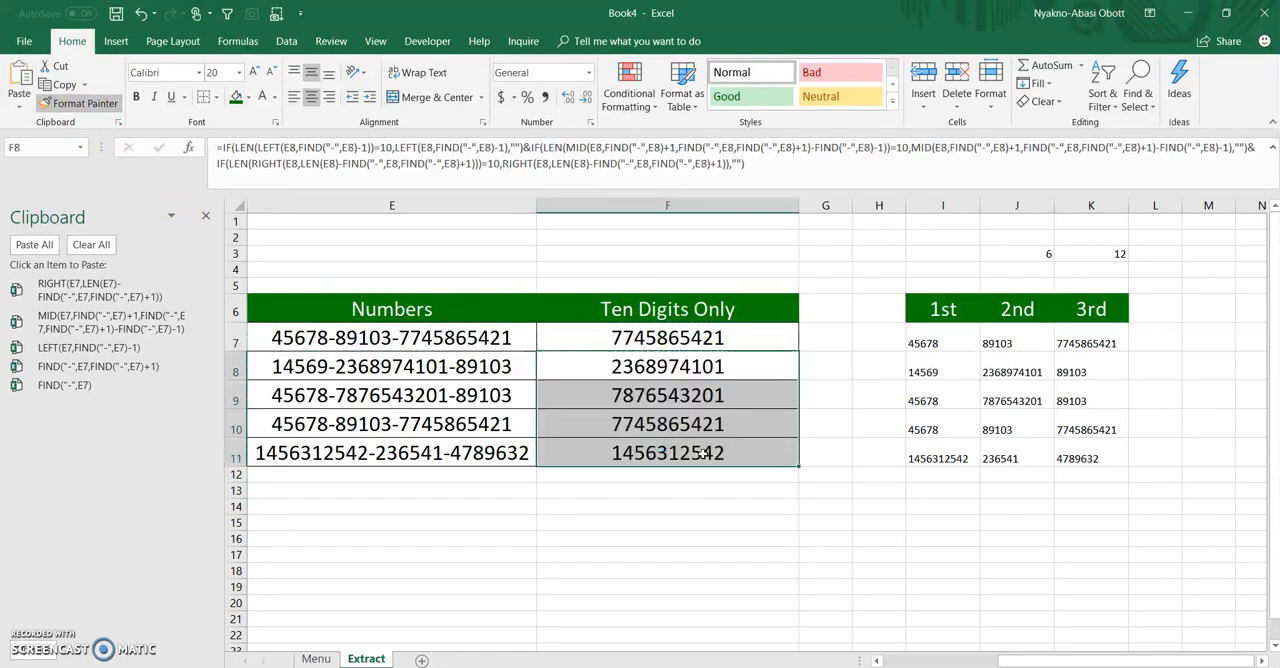
left_click(754, 491)
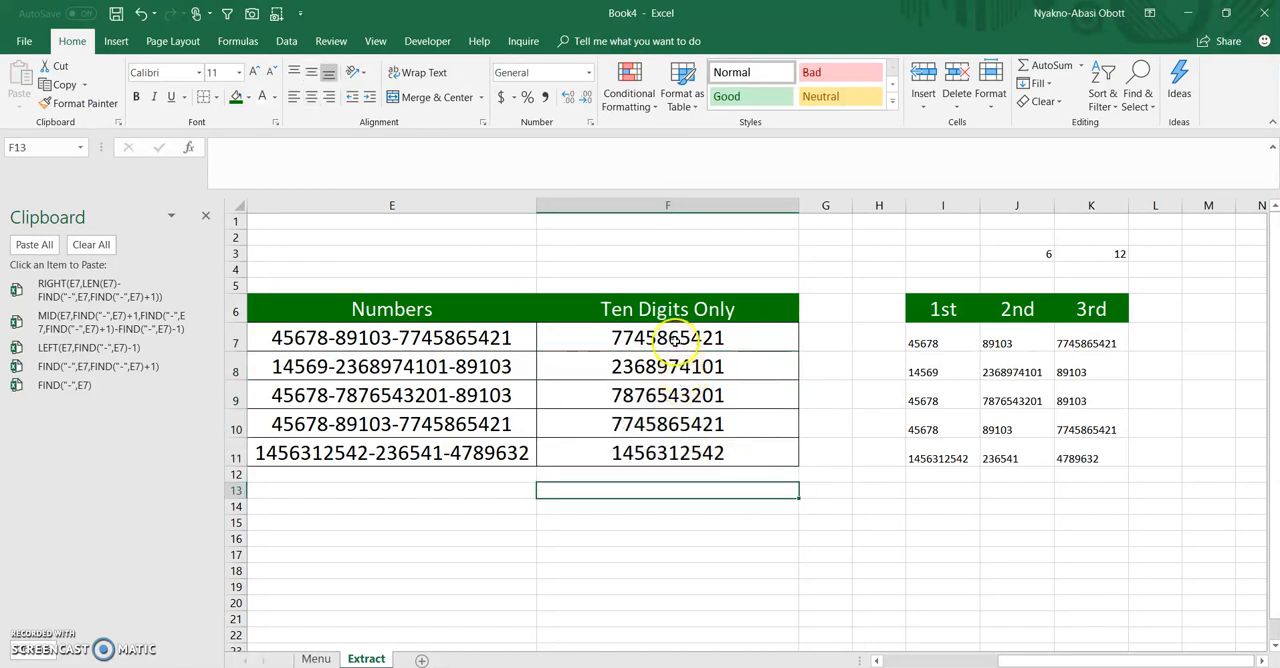
left_click(675, 341)
left_click(667, 344)
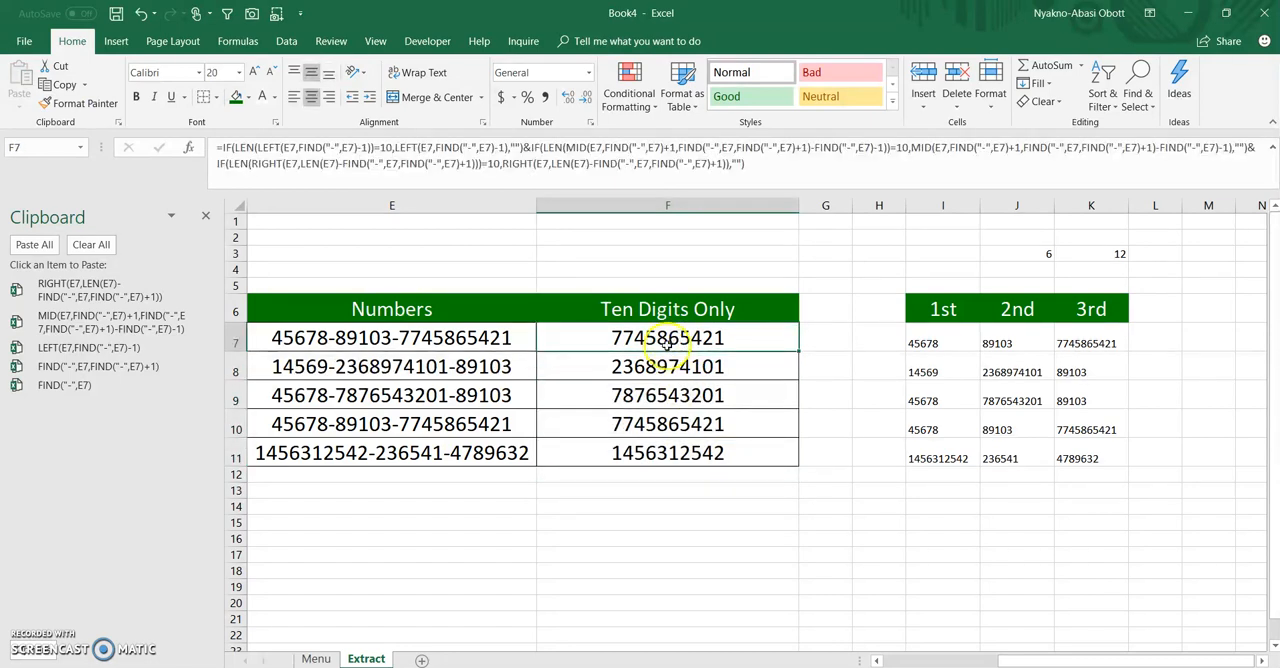